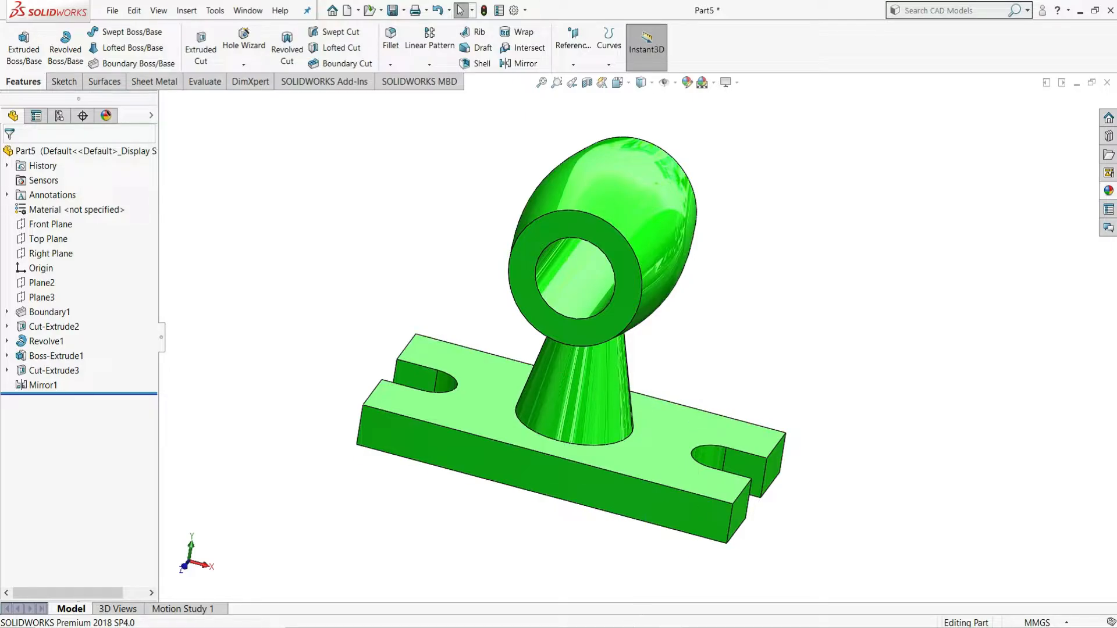
# Step: Switch to the empty part and sketch two concentric circles centred on the origin on the Front Plane, the outer about 87 mm in diameter
pyautogui.hotkey('alt', 'Tab')
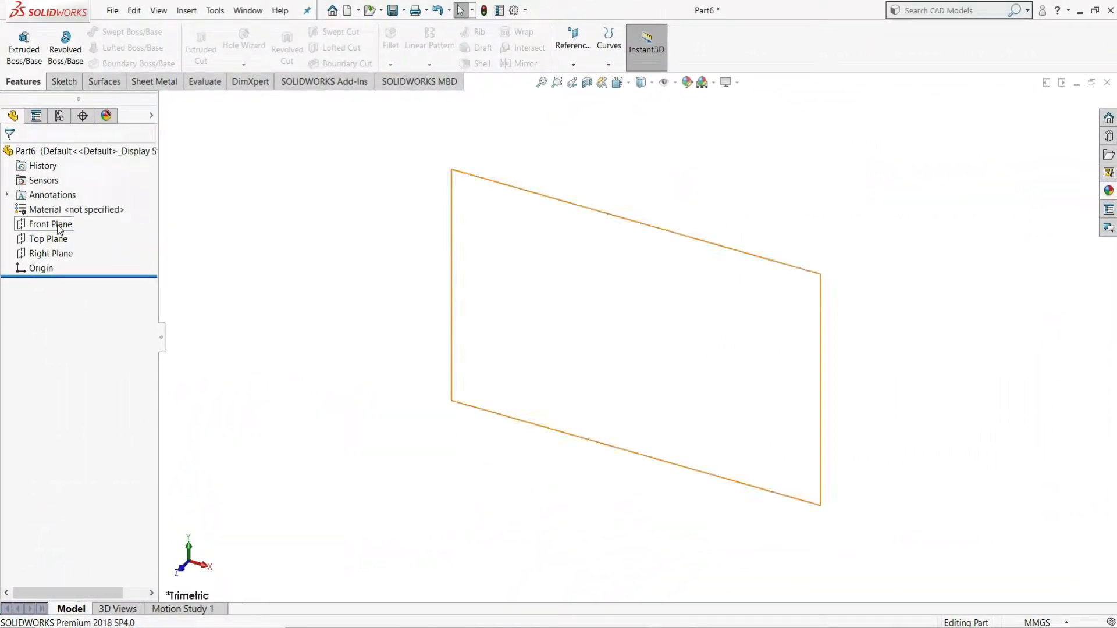
pyautogui.click(57, 224)
pyautogui.click(69, 211)
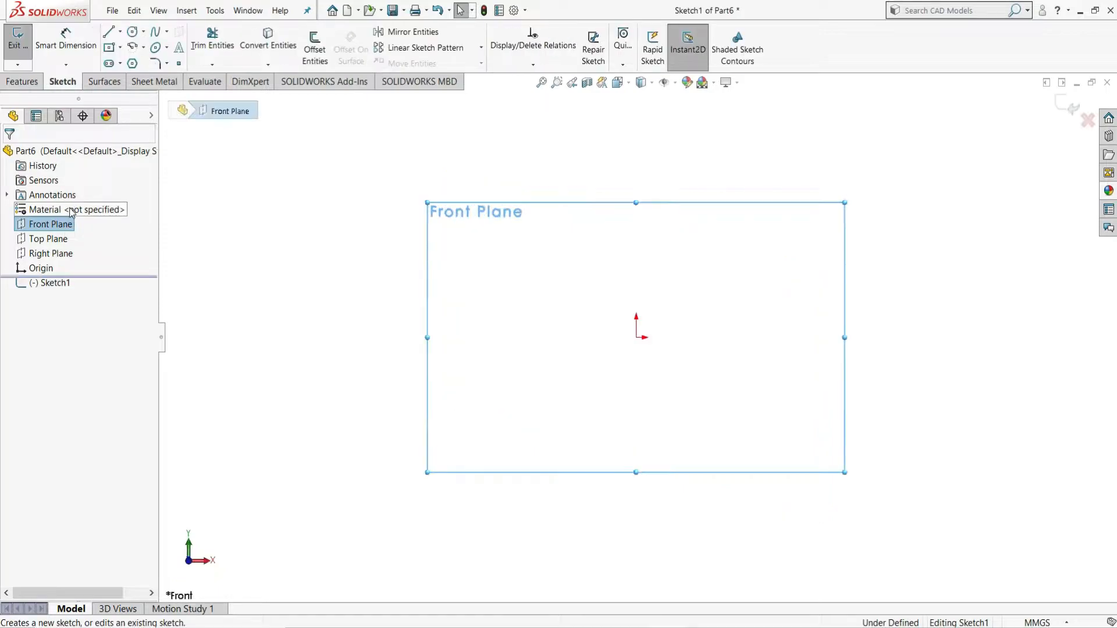
pyautogui.click(134, 32)
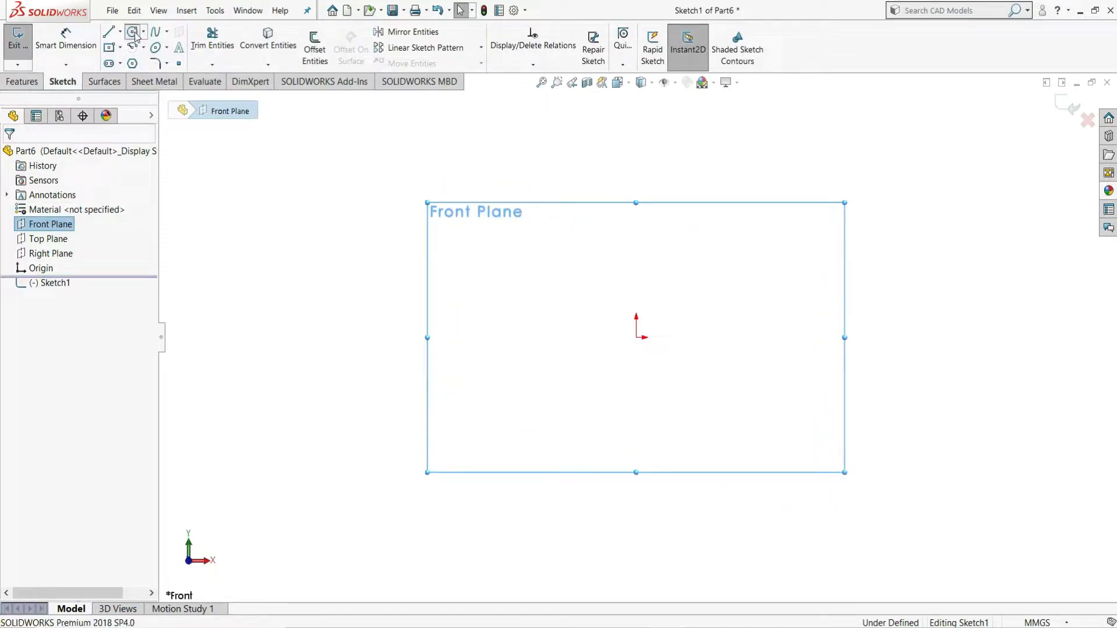
pyautogui.click(636, 338)
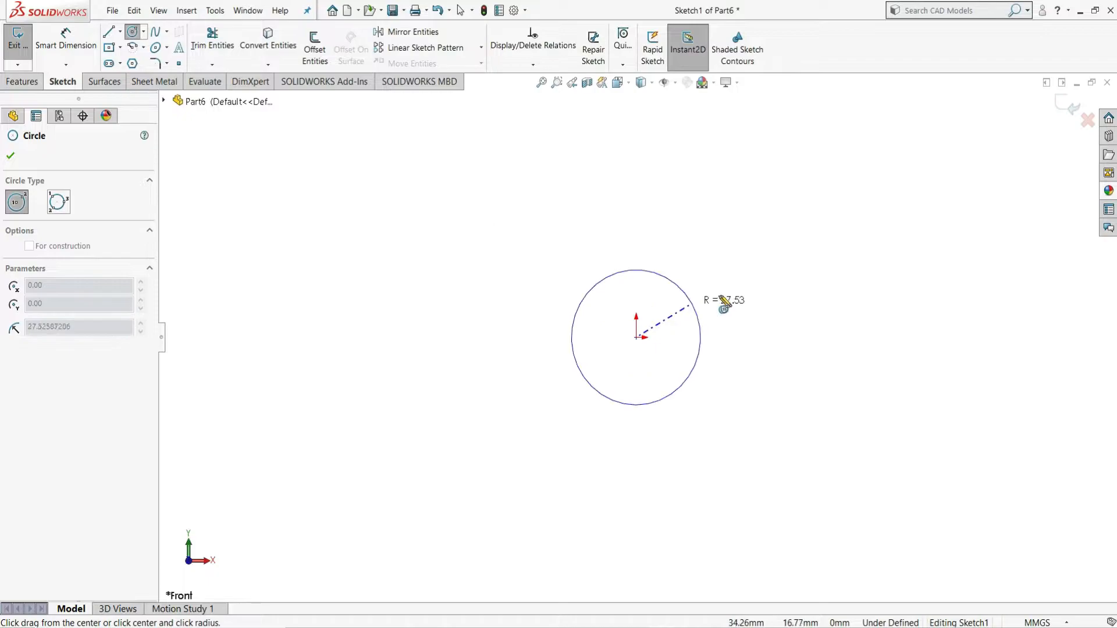
pyautogui.click(730, 297)
pyautogui.click(636, 337)
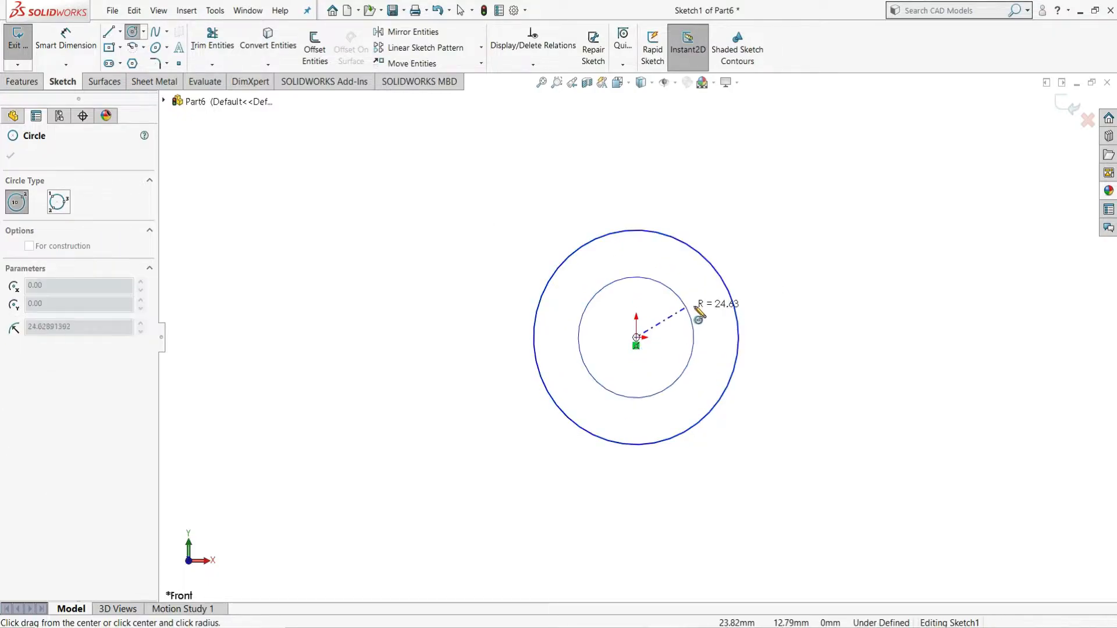
pyautogui.click(705, 313)
pyautogui.rightClick(705, 314)
pyautogui.click(736, 316)
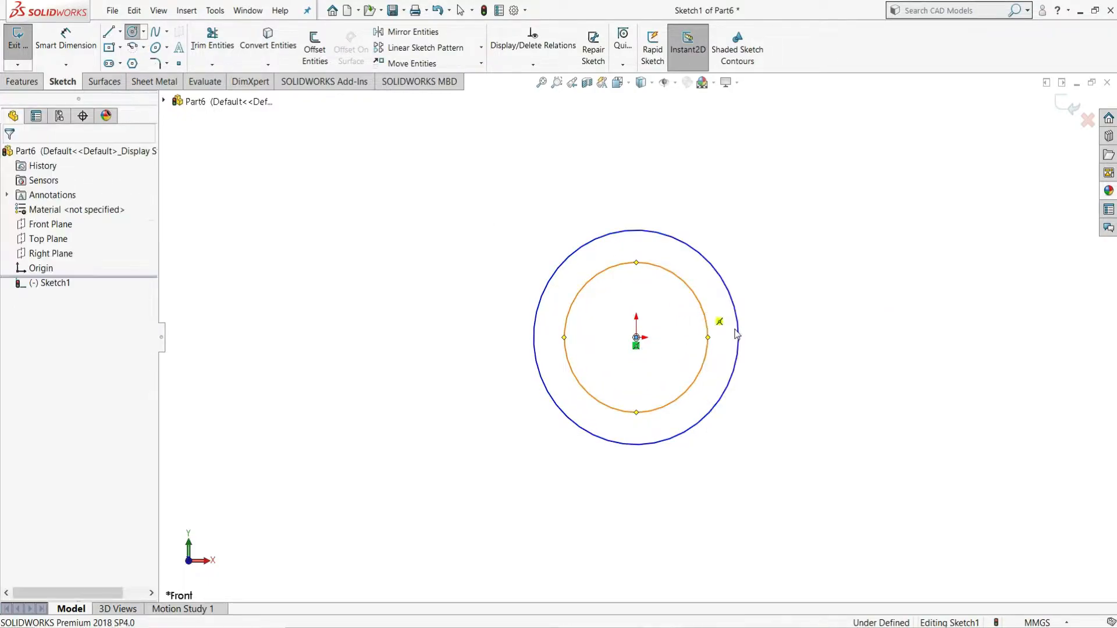
# Step: Dimension the outer circle's diameter as 50 mm
pyautogui.click(61, 37)
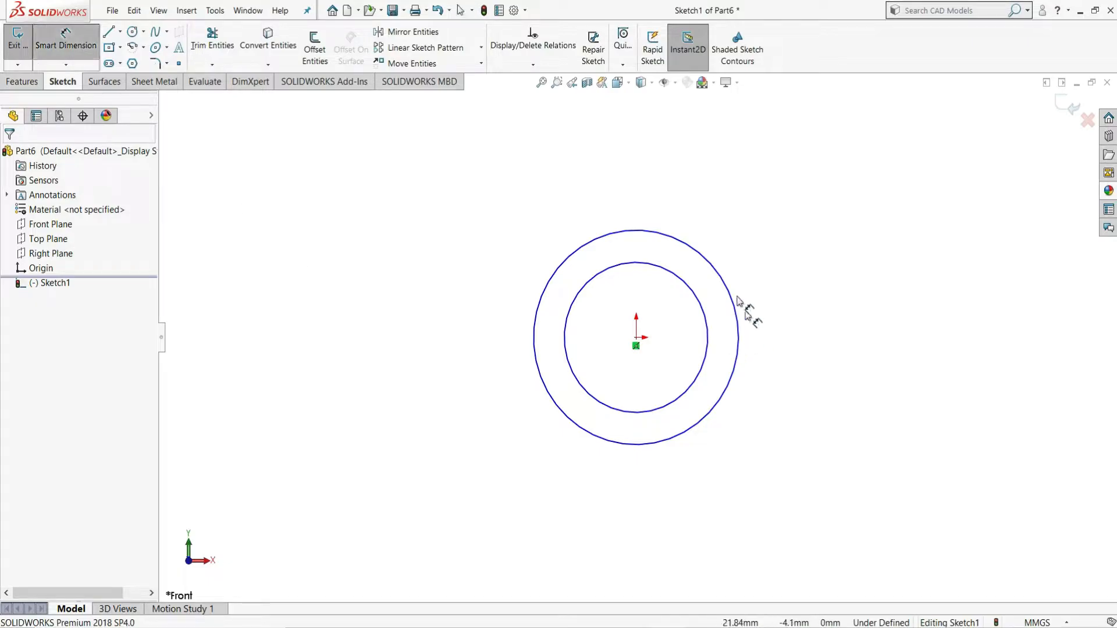
pyautogui.click(713, 268)
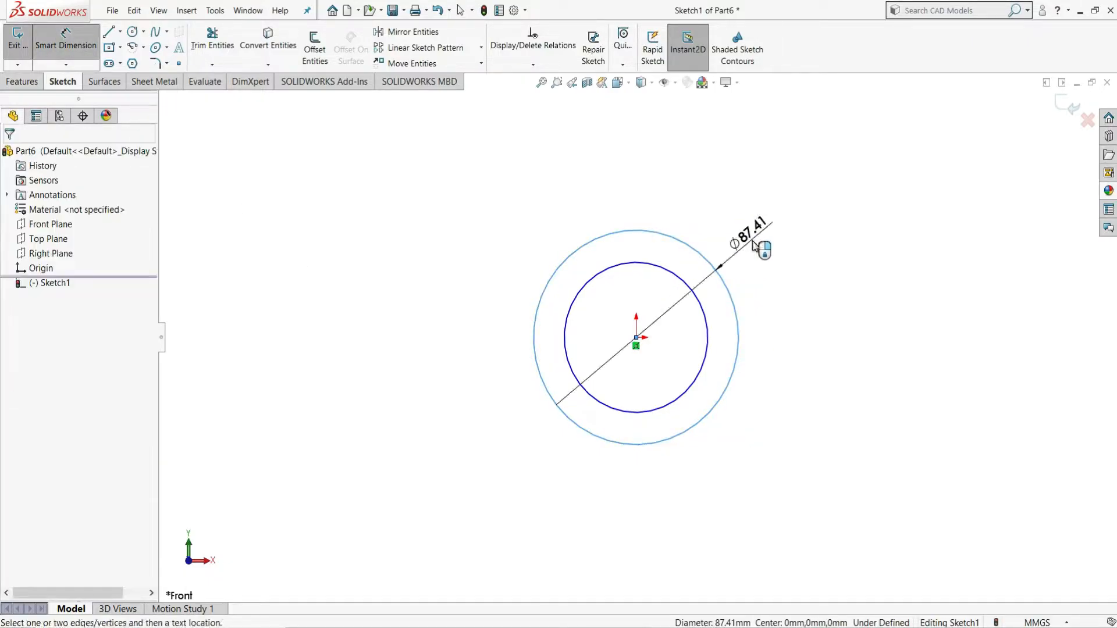
pyautogui.click(757, 248)
pyautogui.write('50')
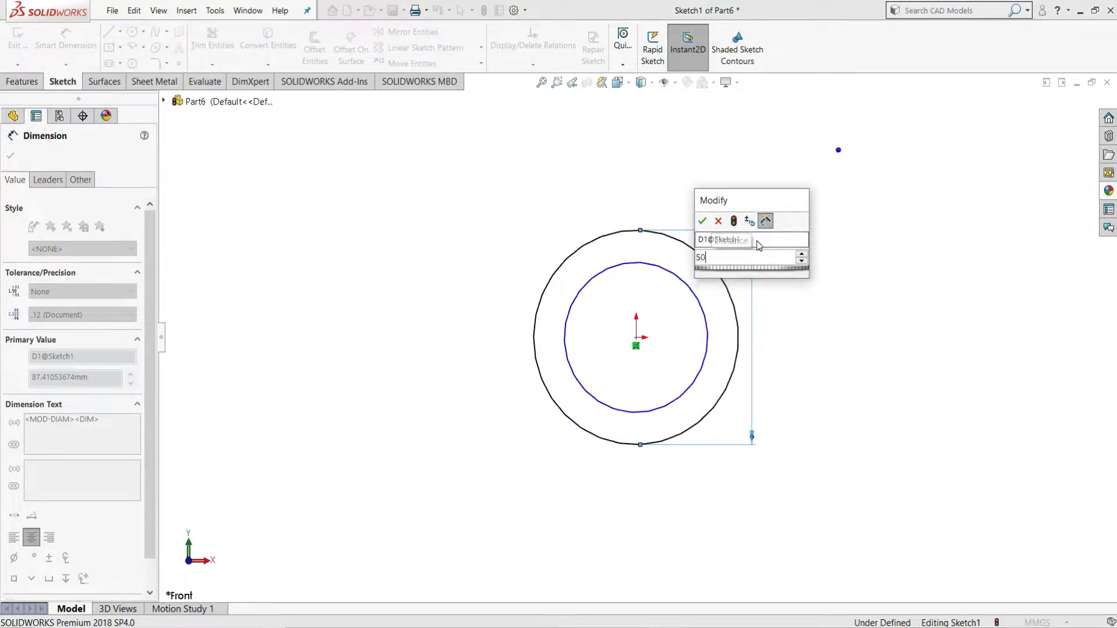
pyautogui.press('Return')
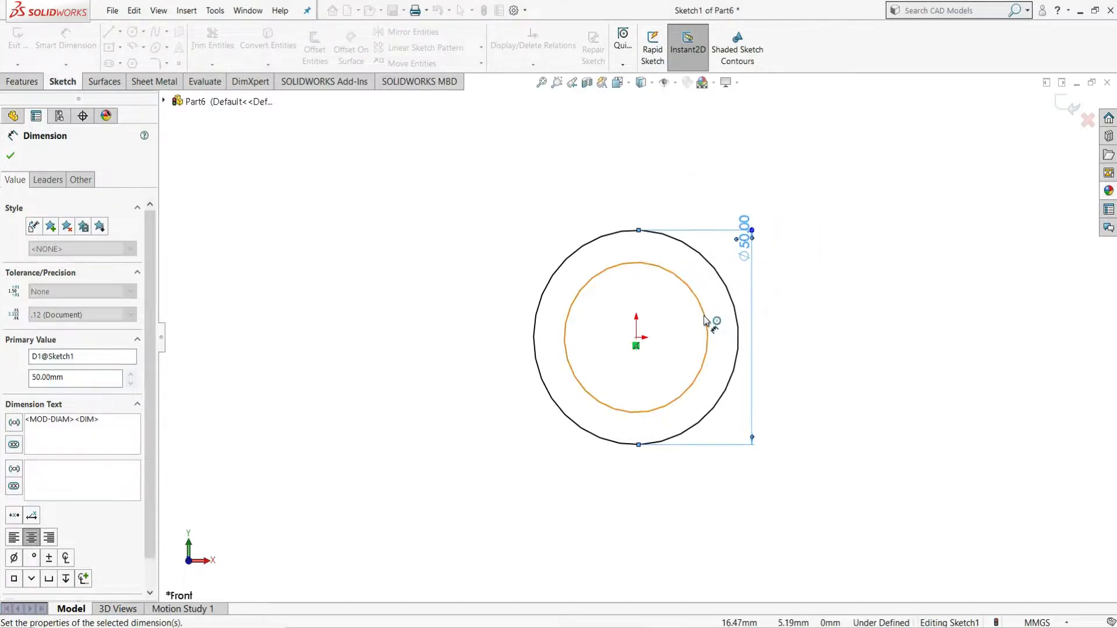
# Step: Dimension the inner circle's diameter as 30 mm and exit the sketch
pyautogui.click(708, 338)
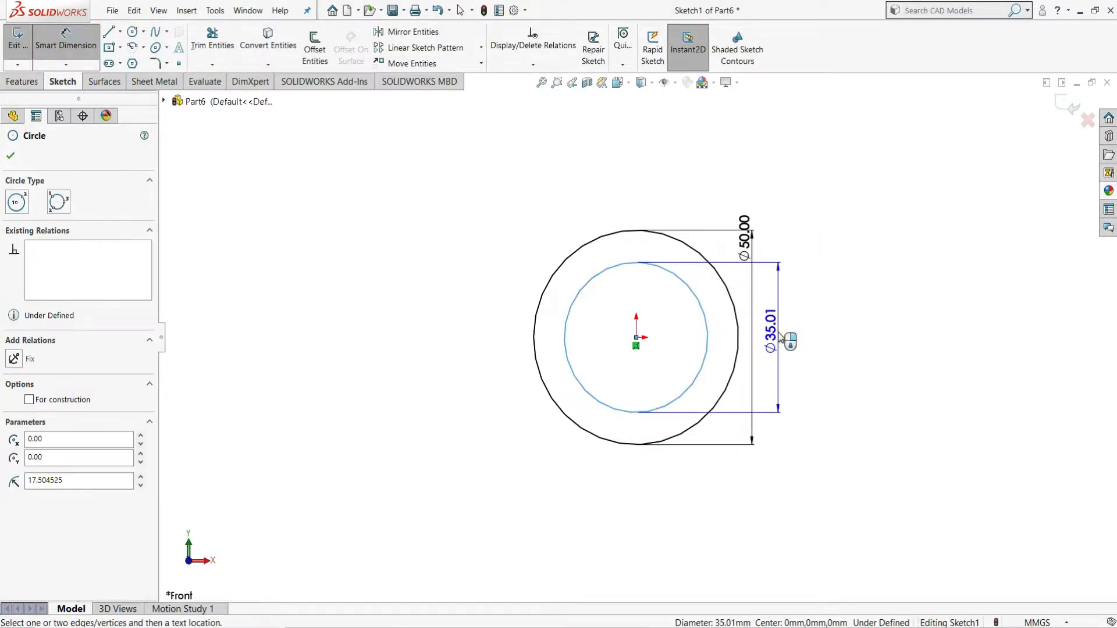
pyautogui.click(780, 336)
pyautogui.click(780, 336)
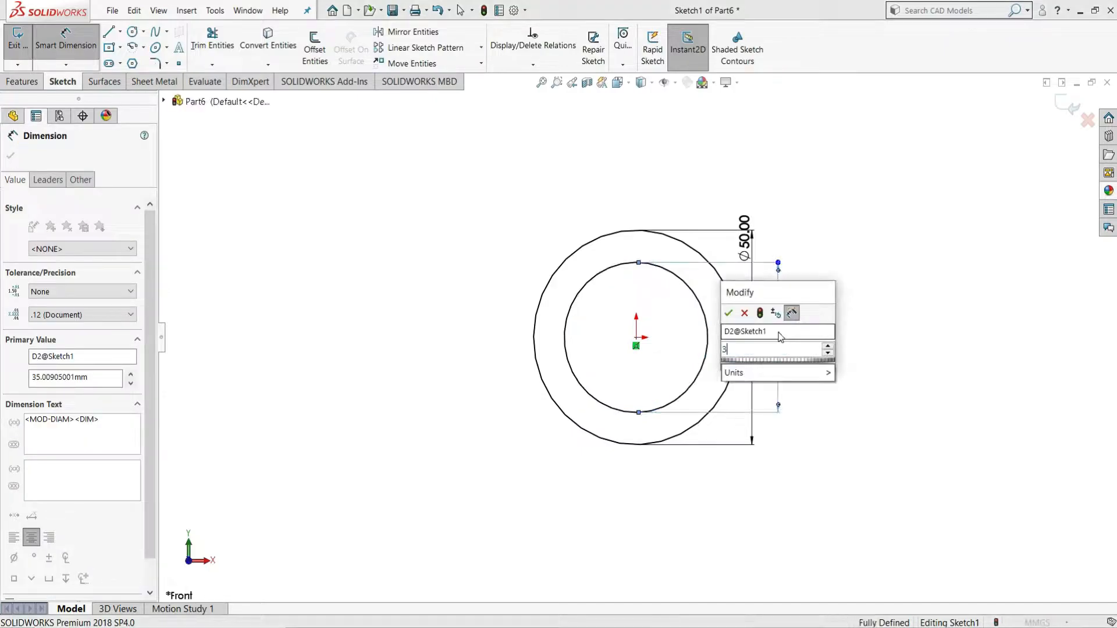
pyautogui.write('35')
pyautogui.press('Return')
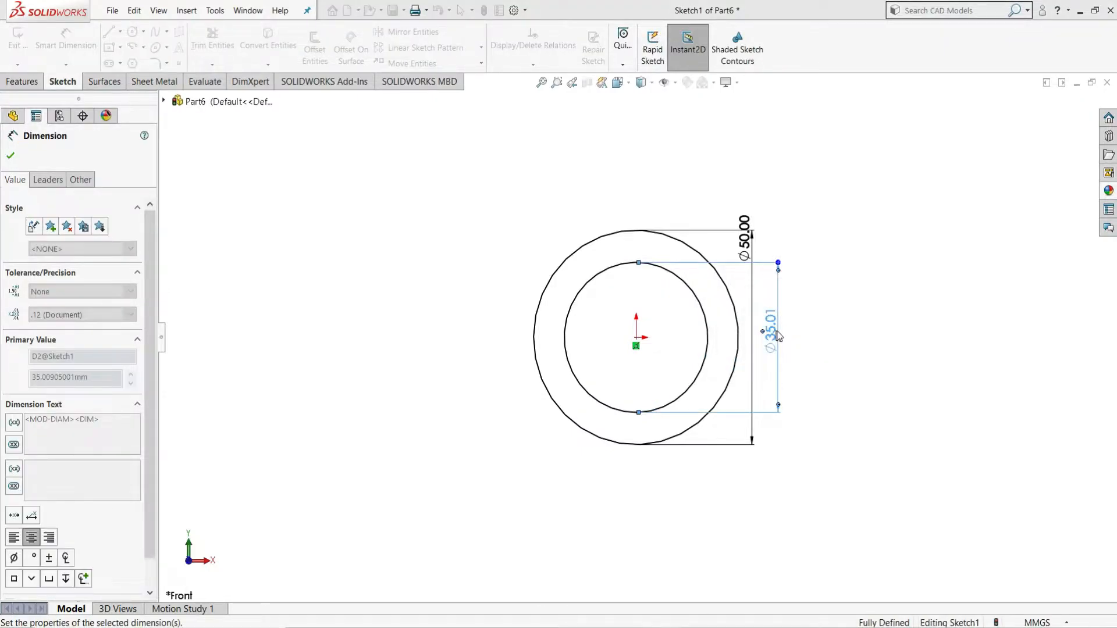
pyautogui.rightClick(837, 317)
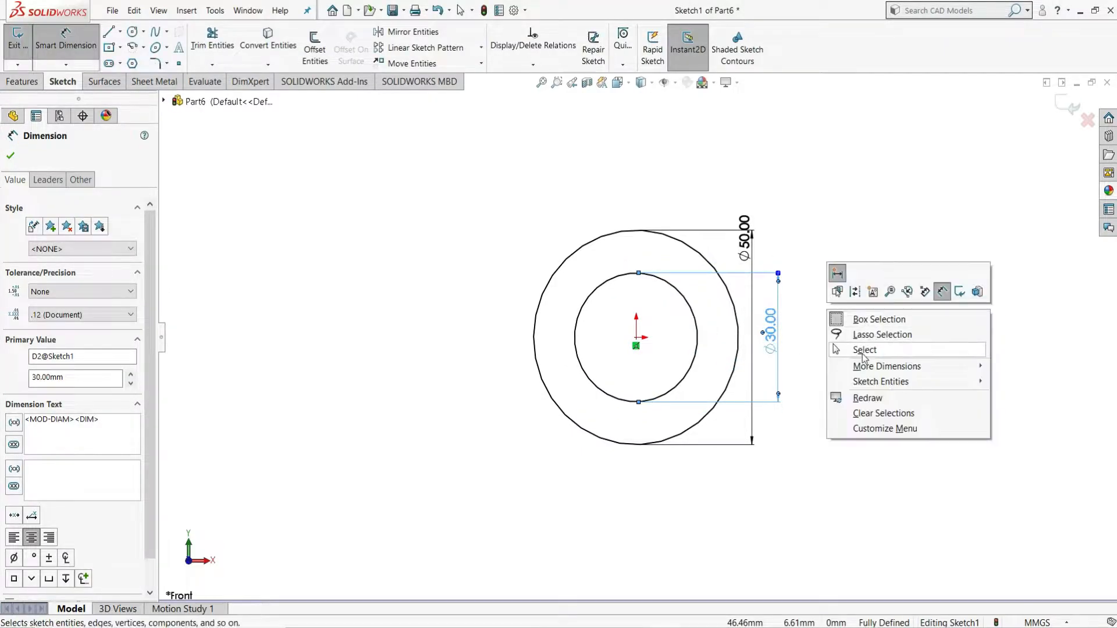
pyautogui.click(854, 352)
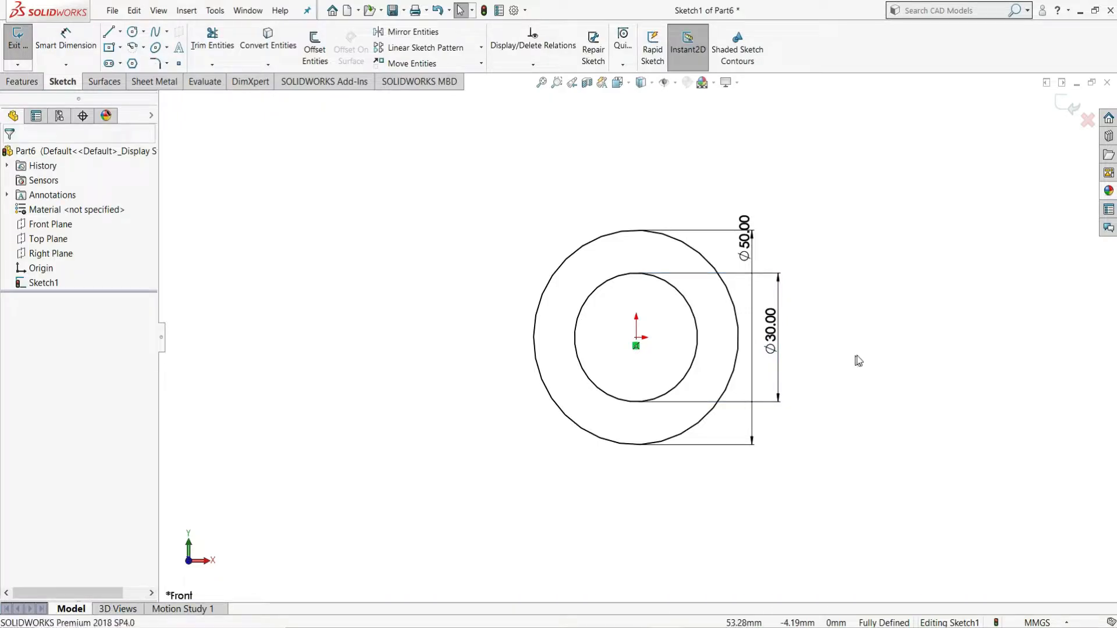
pyautogui.click(16, 51)
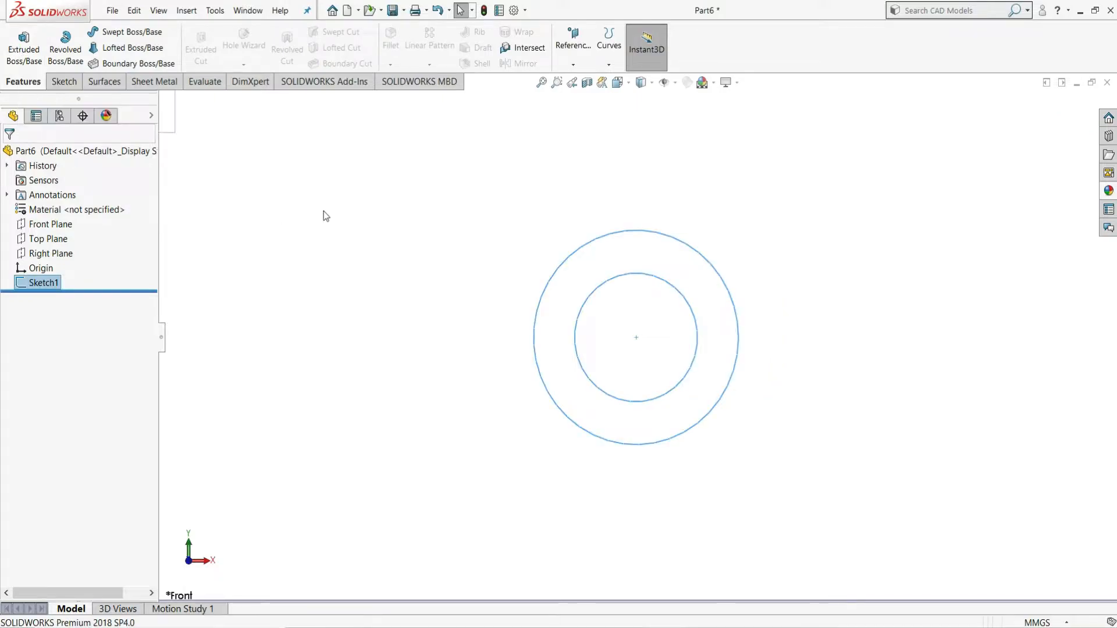
# Step: Create a reference plane offset 72 mm from the Front Plane, with the offset flipped to the back side
pyautogui.click(565, 56)
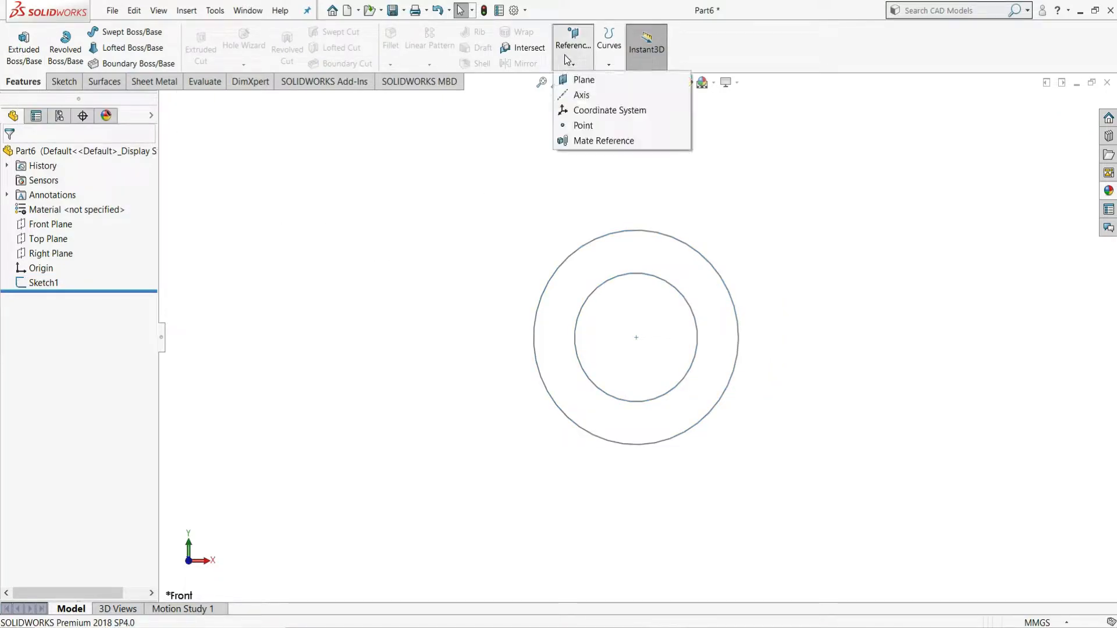
pyautogui.click(582, 81)
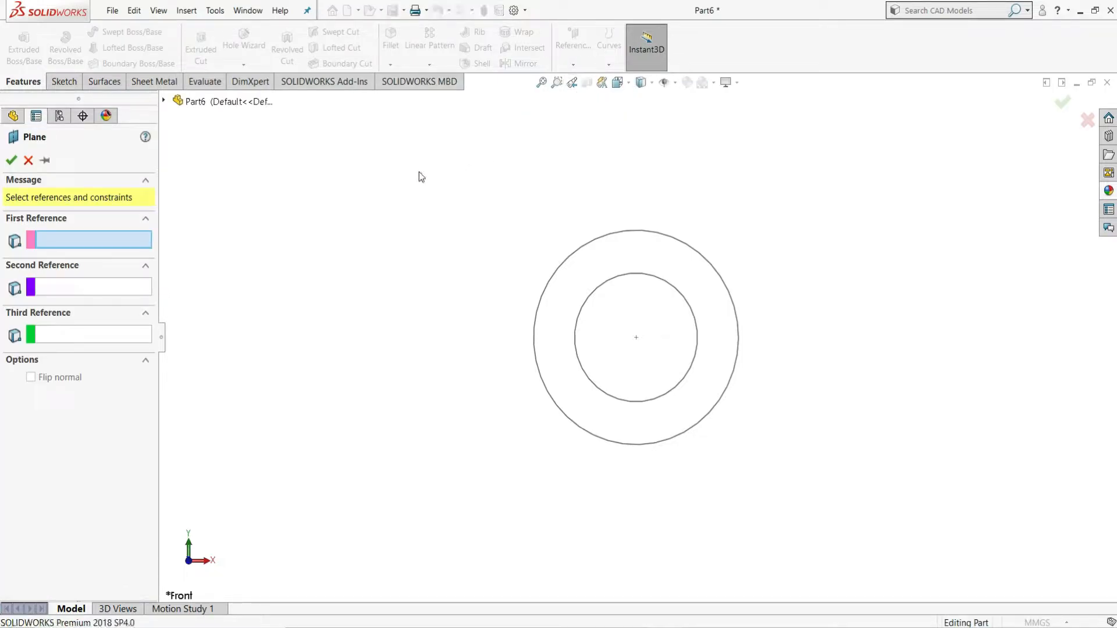
pyautogui.click(164, 101)
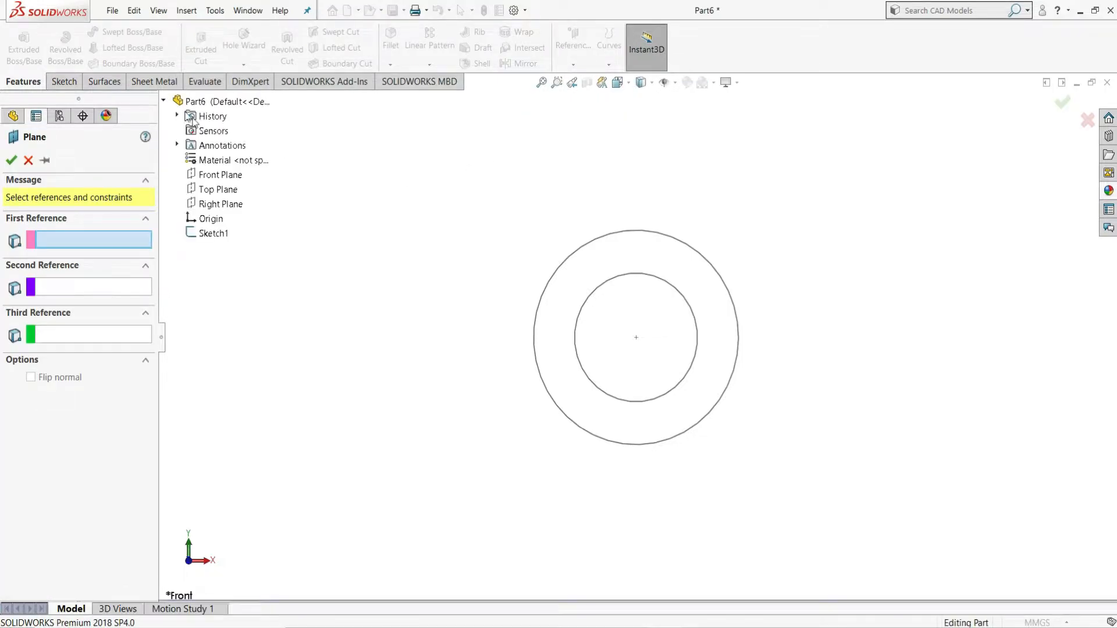
pyautogui.click(225, 176)
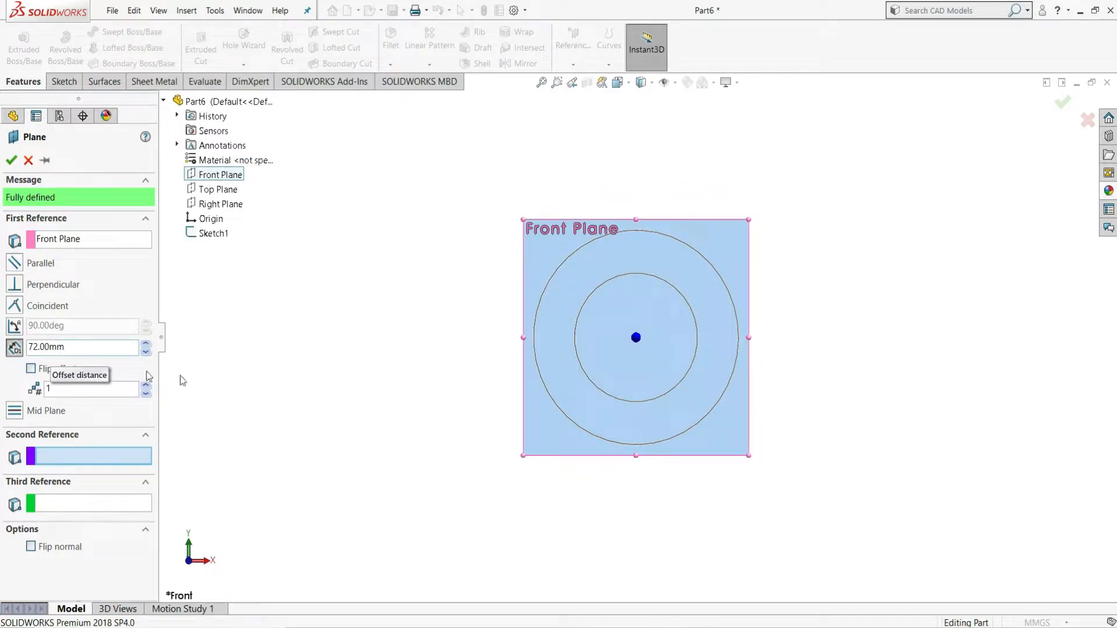
pyautogui.moveTo(881, 264); pyautogui.dragTo(827, 336, button='middle')
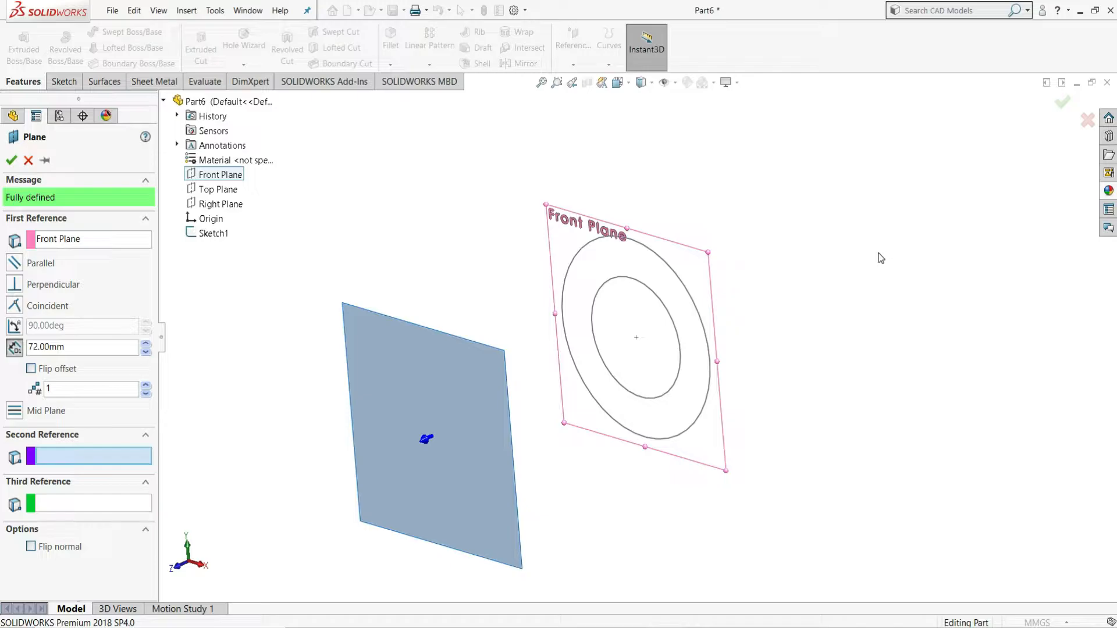
pyautogui.click(31, 369)
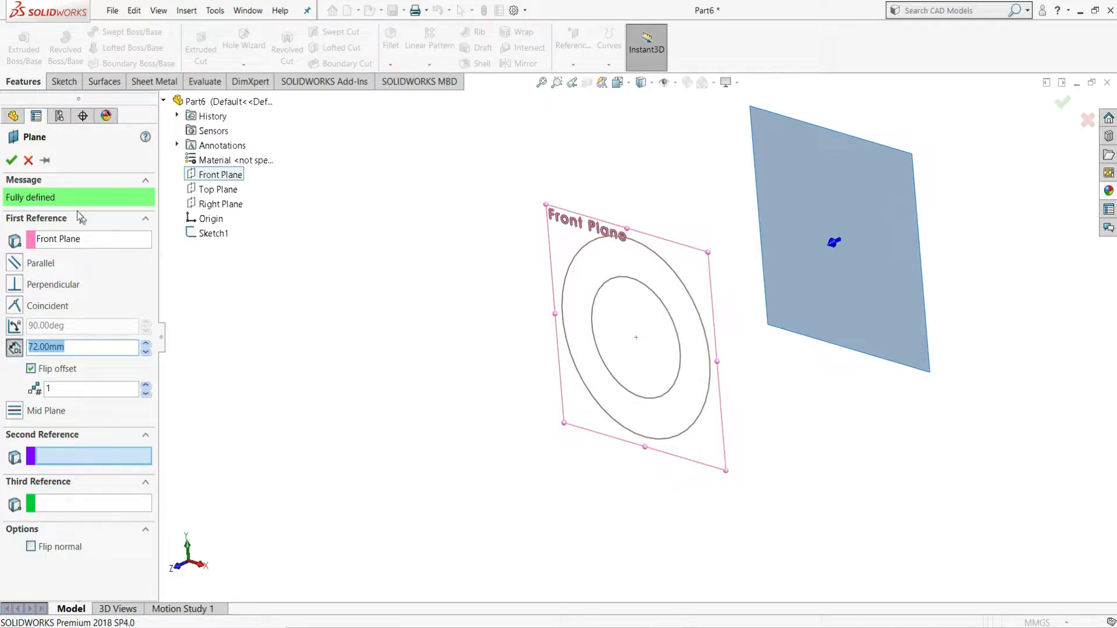
pyautogui.click(11, 160)
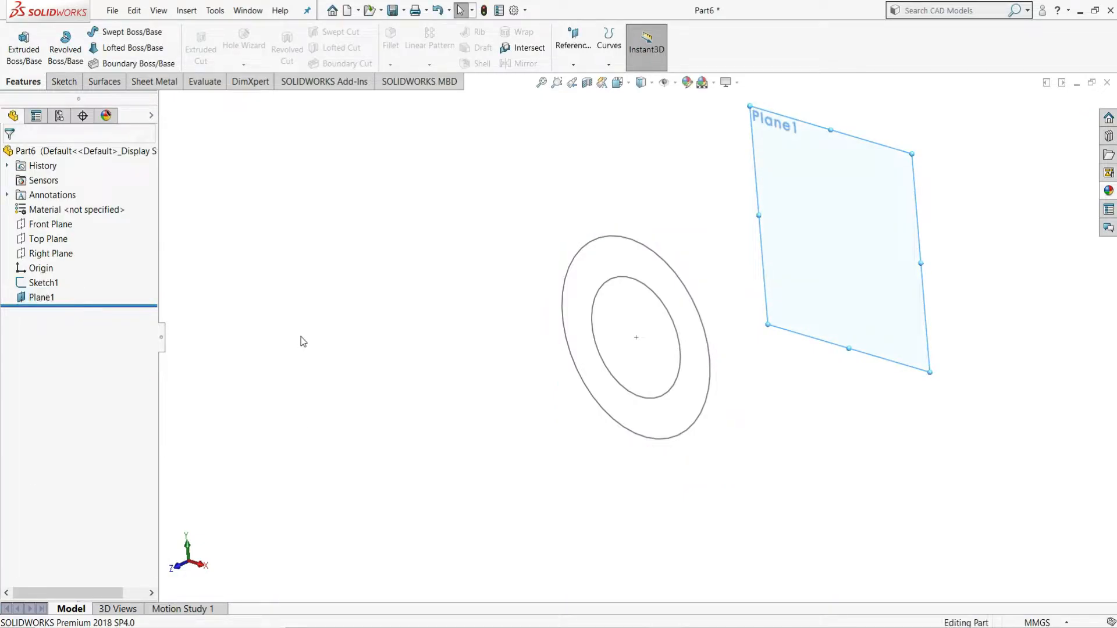
# Step: Sketch on the new offset plane by converting both concentric circles of the first sketch, and exit the sketch
pyautogui.click(766, 202)
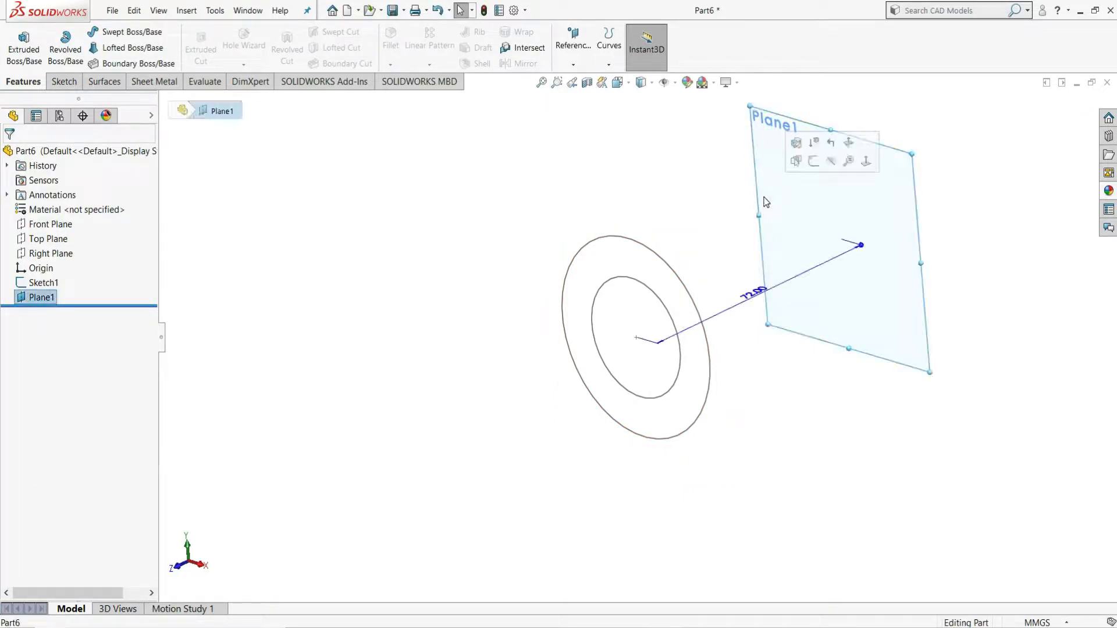
pyautogui.click(814, 161)
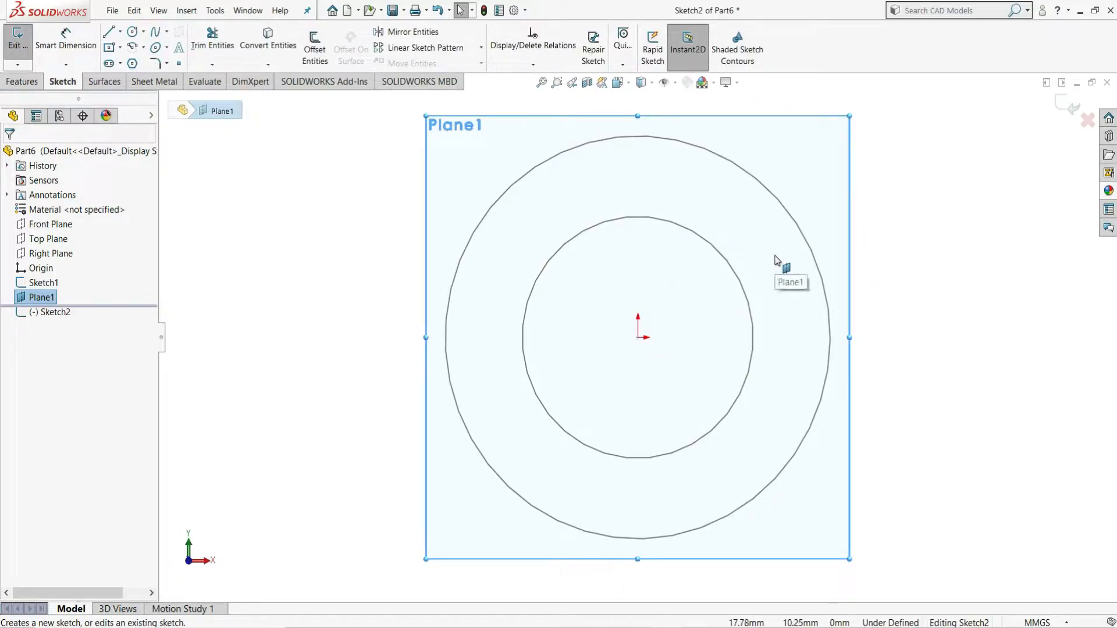
pyautogui.click(270, 49)
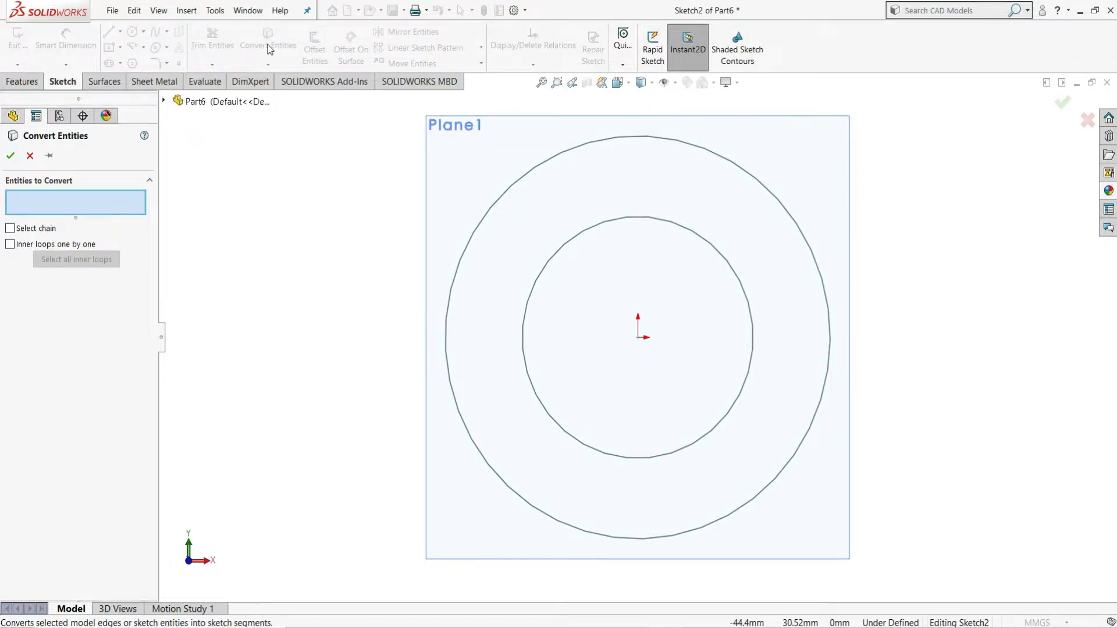
pyautogui.click(504, 207)
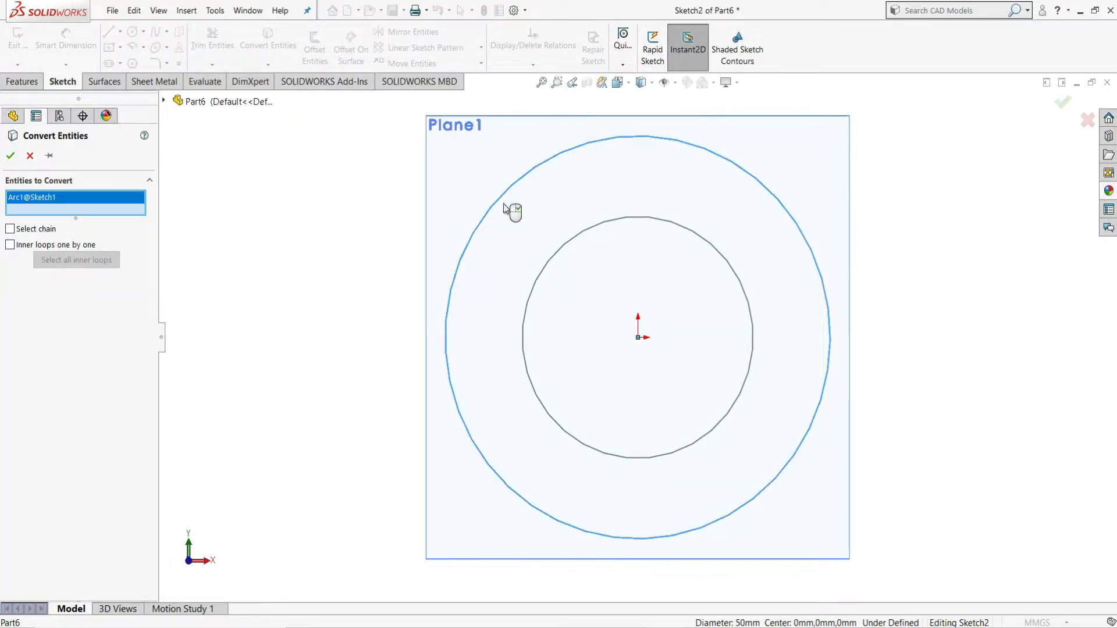
pyautogui.click(549, 262)
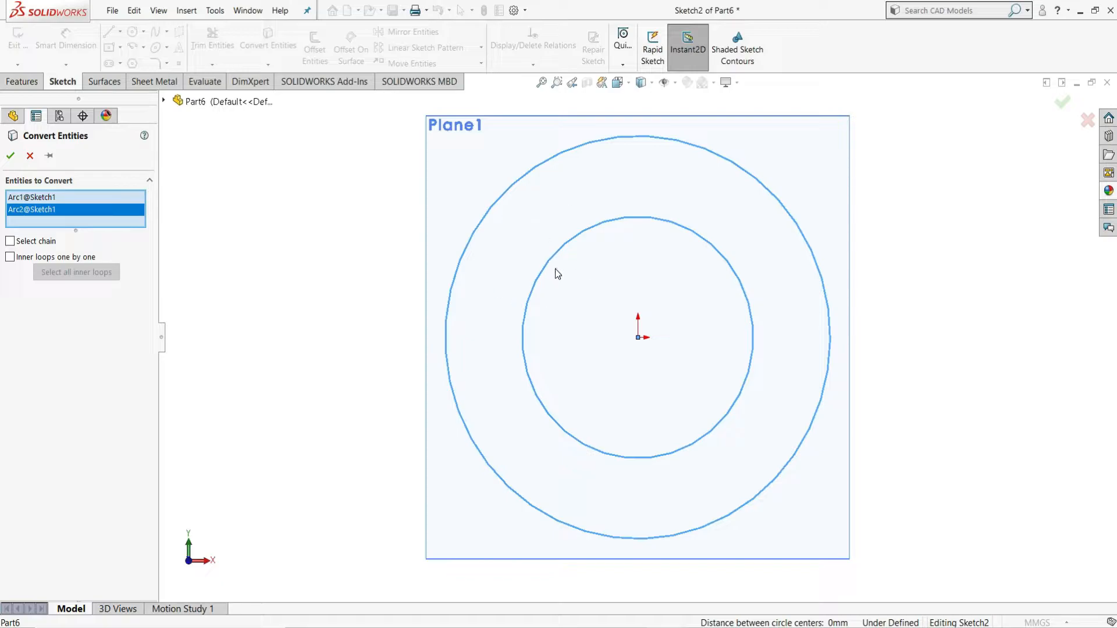
pyautogui.click(10, 156)
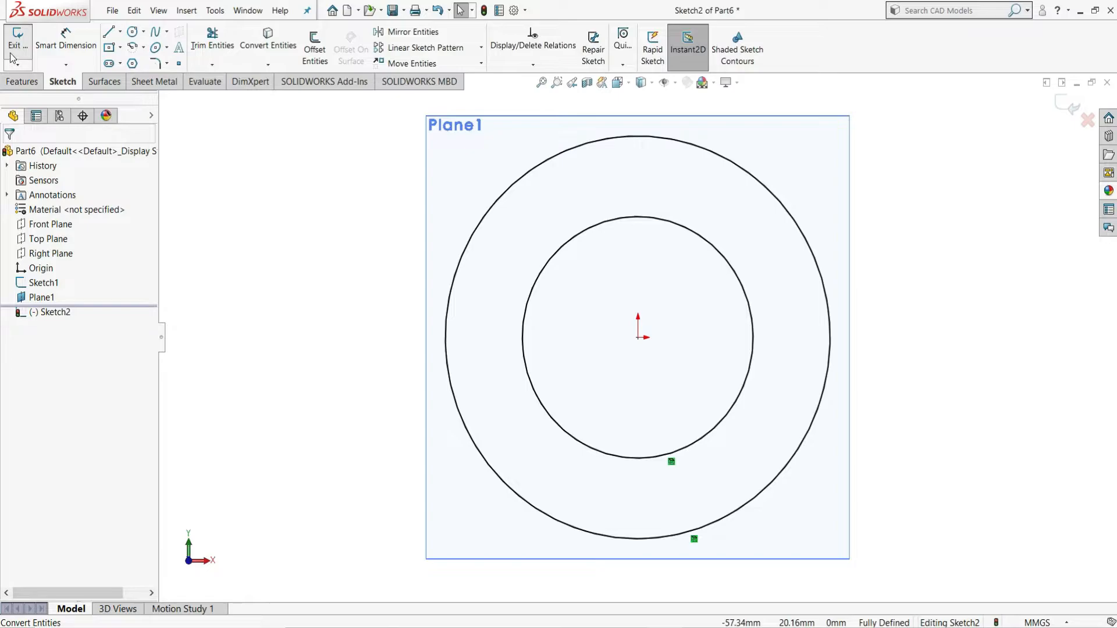
pyautogui.click(10, 49)
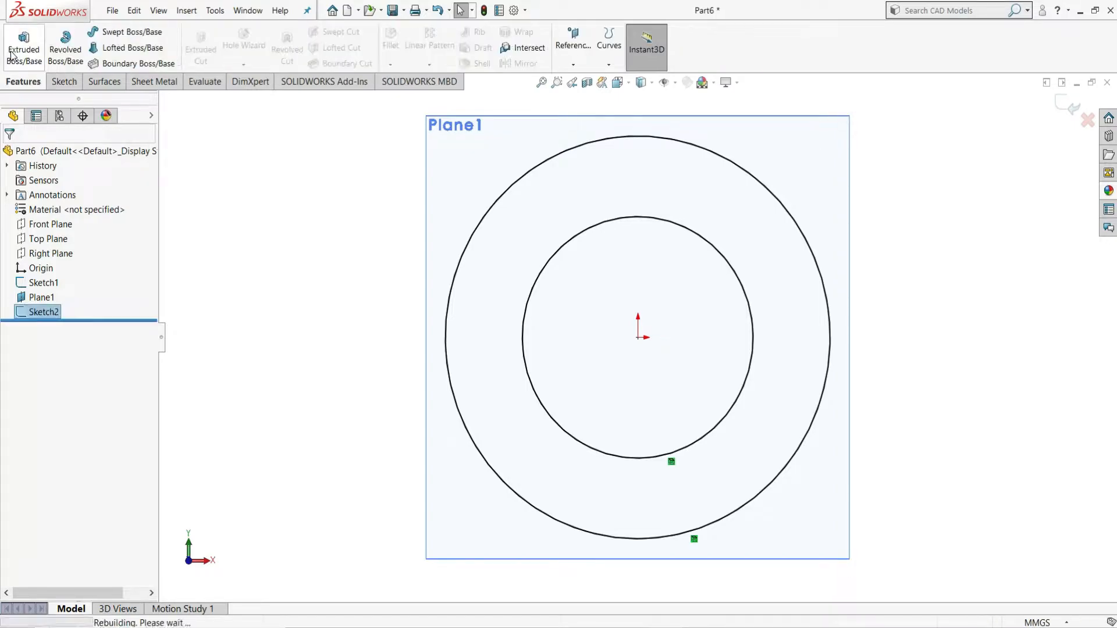
pyautogui.click(232, 262)
# Step: Hide the offset plane that carries the second pair of circles
pyautogui.moveTo(927, 205)
pyautogui.mouseDown(button='middle')
pyautogui.moveTo(880, 249)
pyautogui.moveTo(913, 242)
pyautogui.moveTo(895, 271)
pyautogui.mouseUp(button='middle')
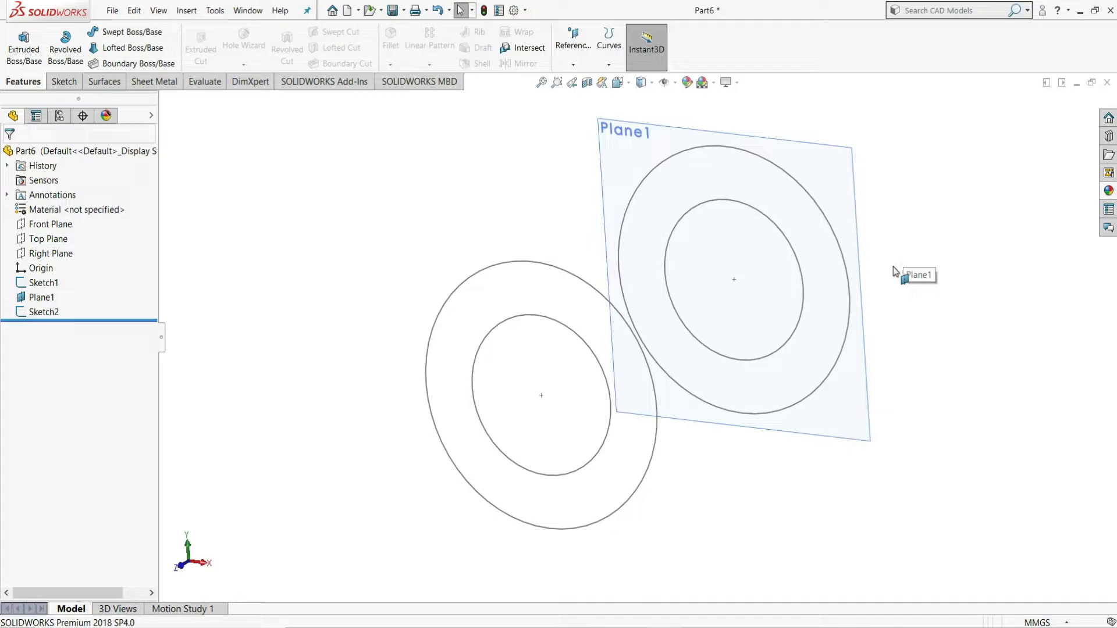
pyautogui.click(836, 175)
pyautogui.click(902, 138)
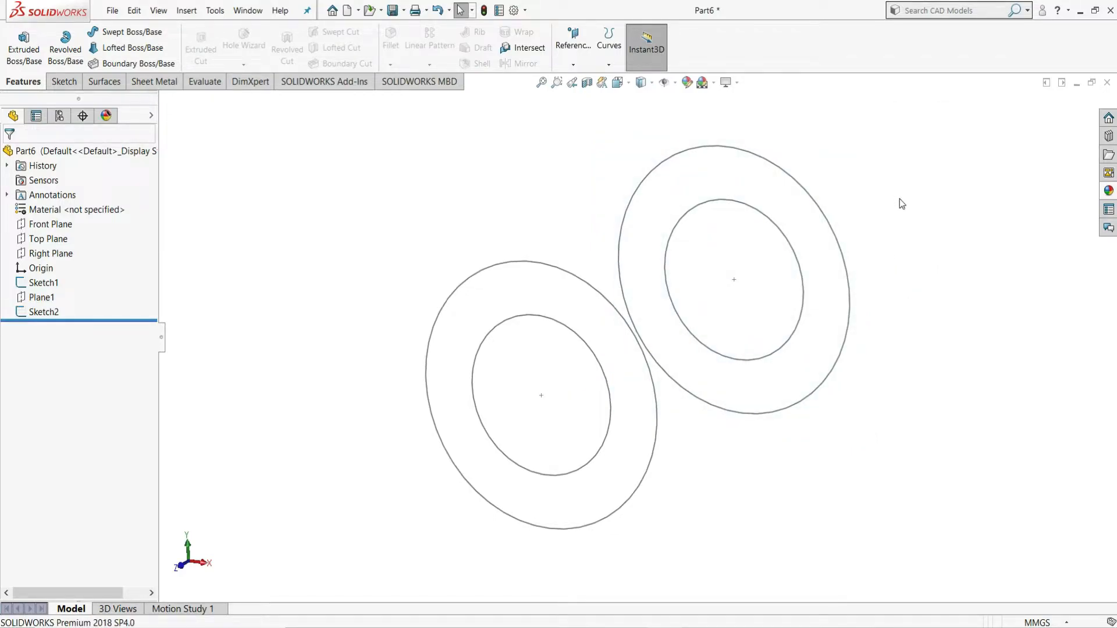
# Step: Create a reference plane midway between the Front Plane and Plane1
pyautogui.moveTo(880, 186)
pyautogui.mouseDown(button='middle')
pyautogui.moveTo(843, 200)
pyautogui.moveTo(840, 259)
pyautogui.mouseUp(button='middle')
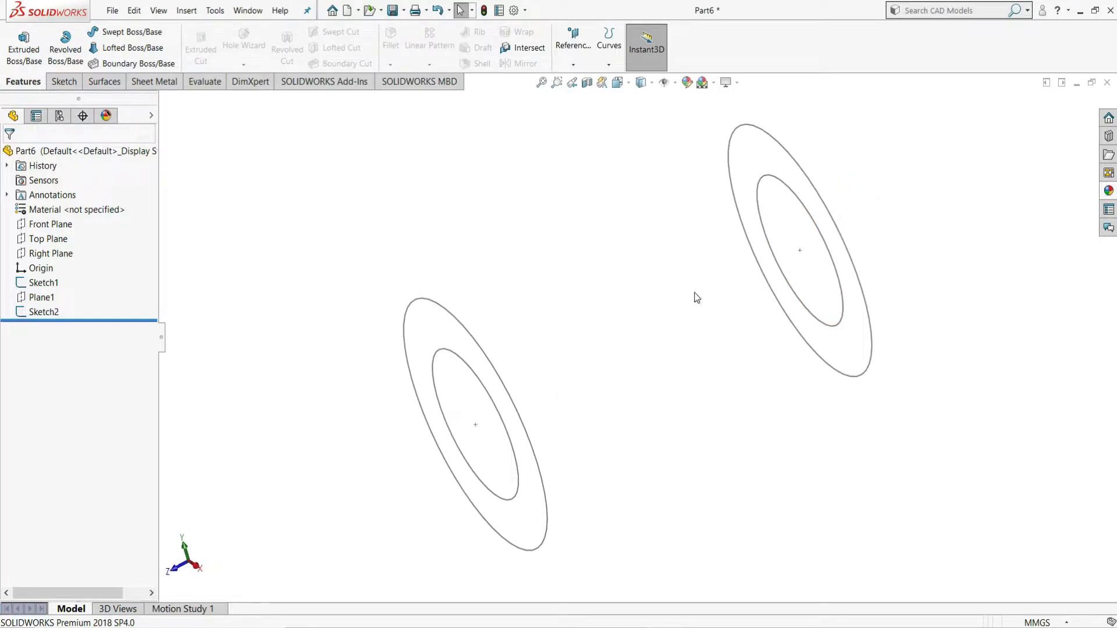
pyautogui.click(573, 63)
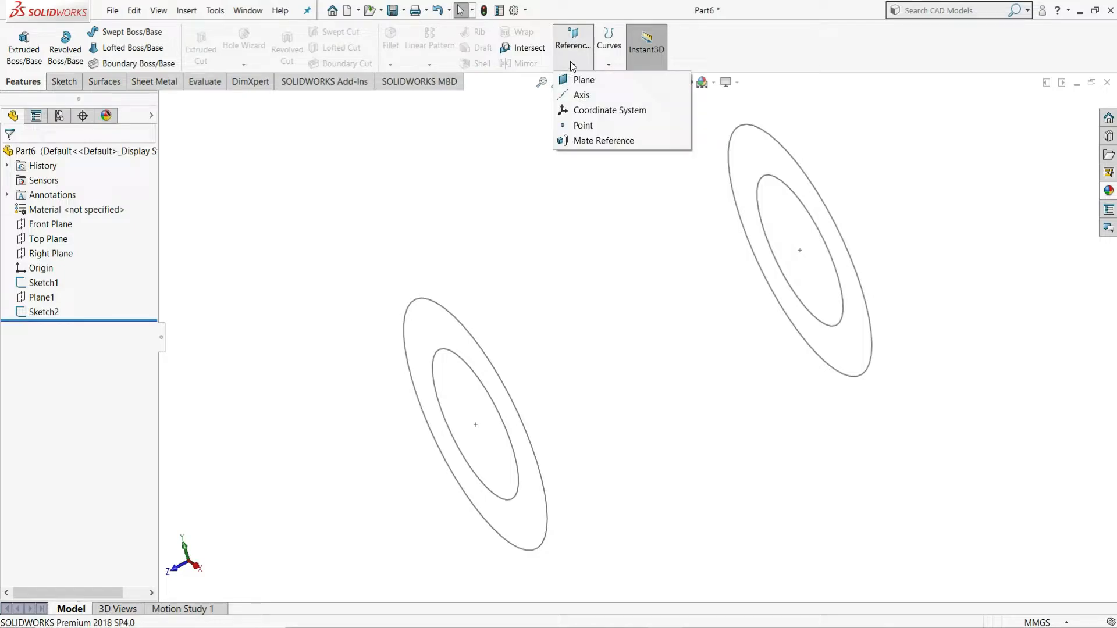
pyautogui.click(590, 85)
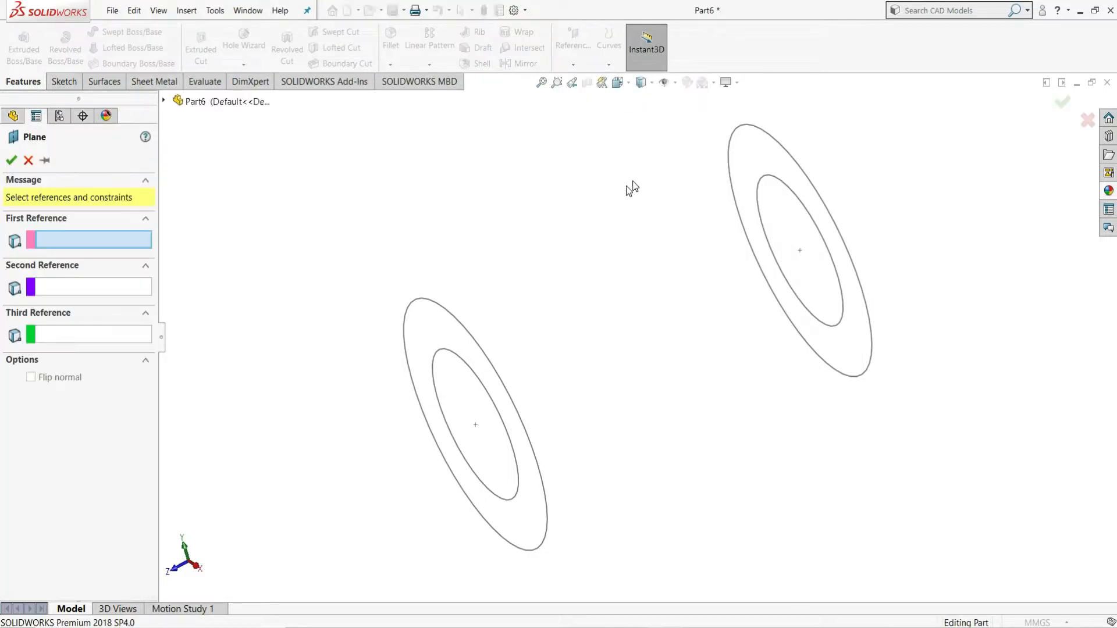
pyautogui.click(164, 101)
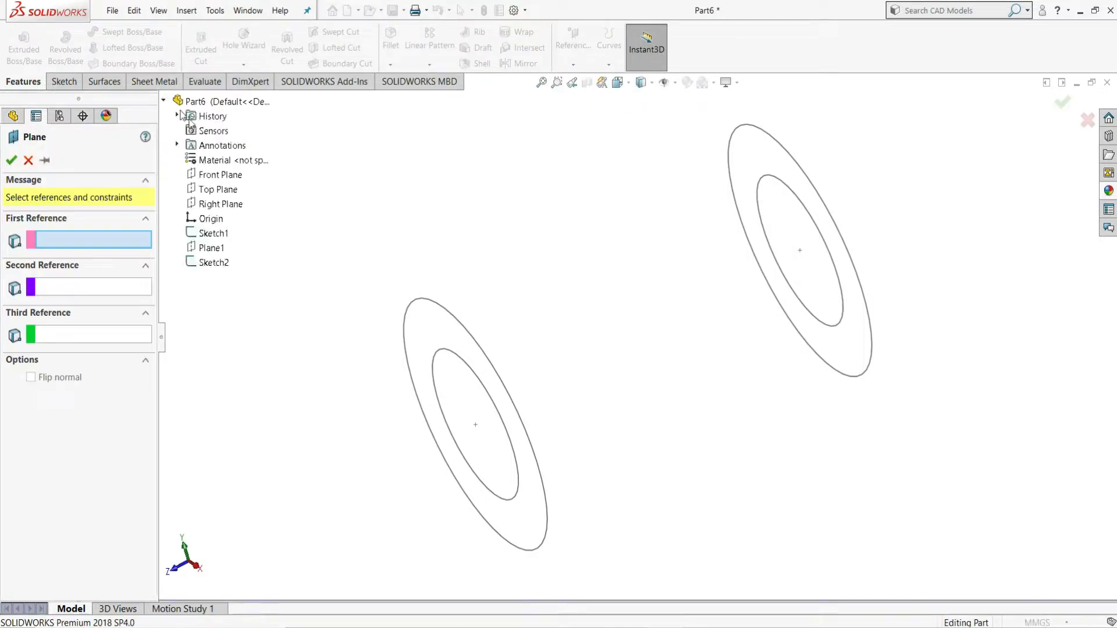
pyautogui.click(220, 175)
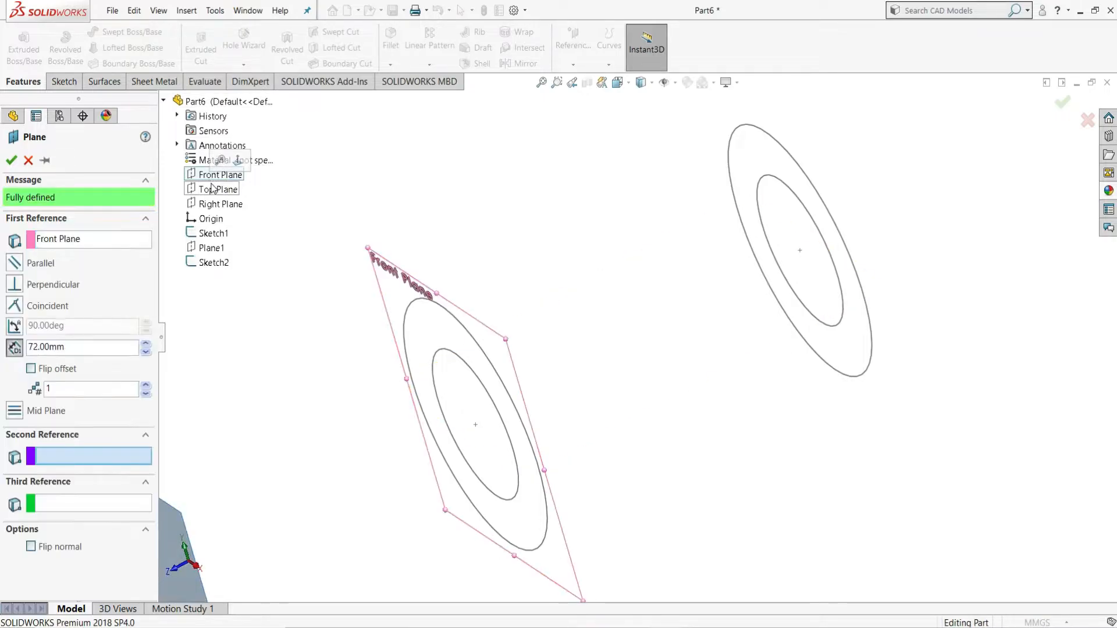
pyautogui.click(219, 250)
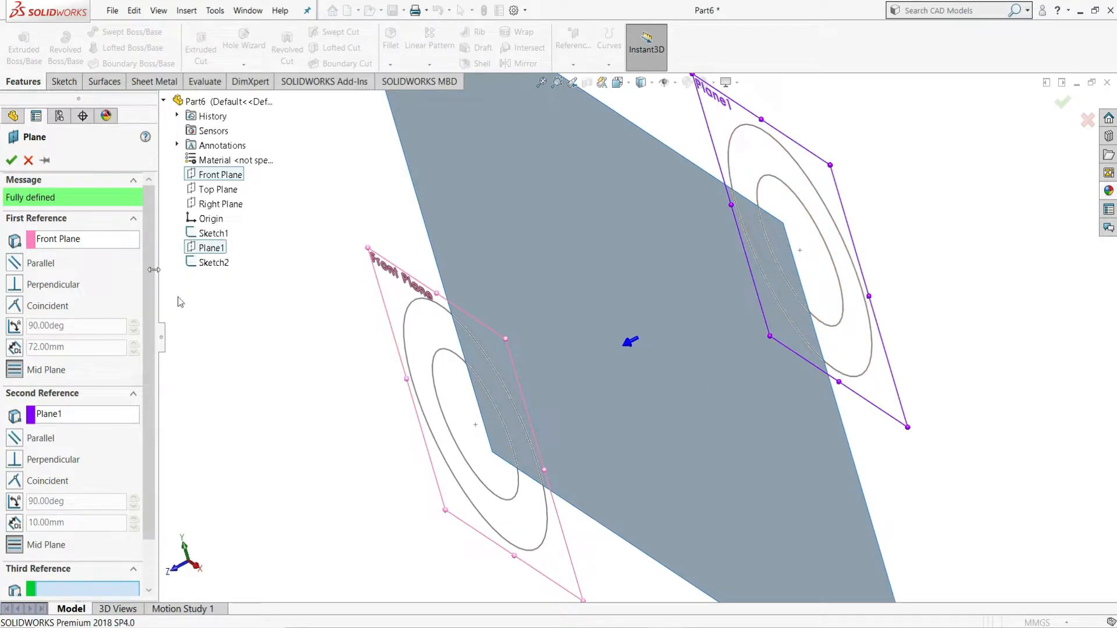
pyautogui.click(11, 160)
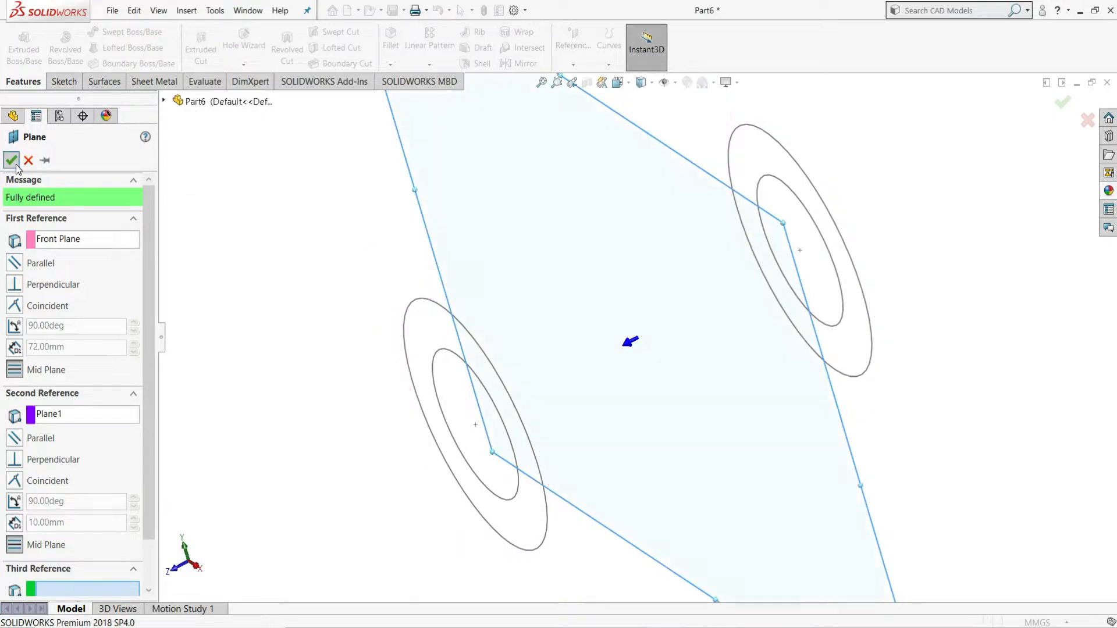
# Step: Start a sketch on the mid plane and draw a circle about 83 mm in diameter centred on the origin
pyautogui.click(514, 222)
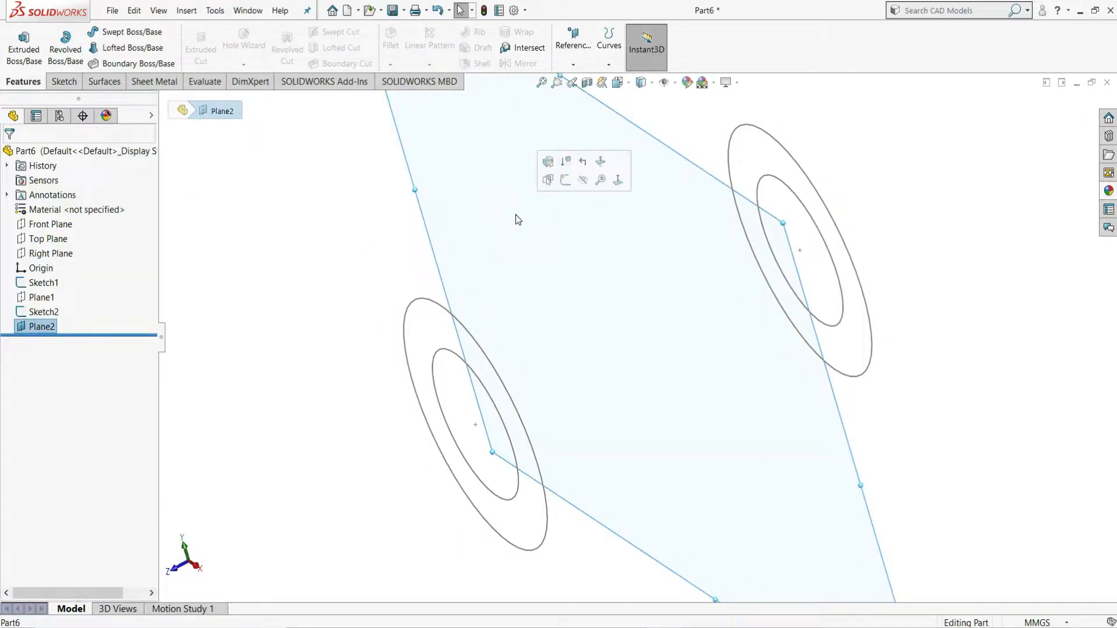
pyautogui.click(565, 180)
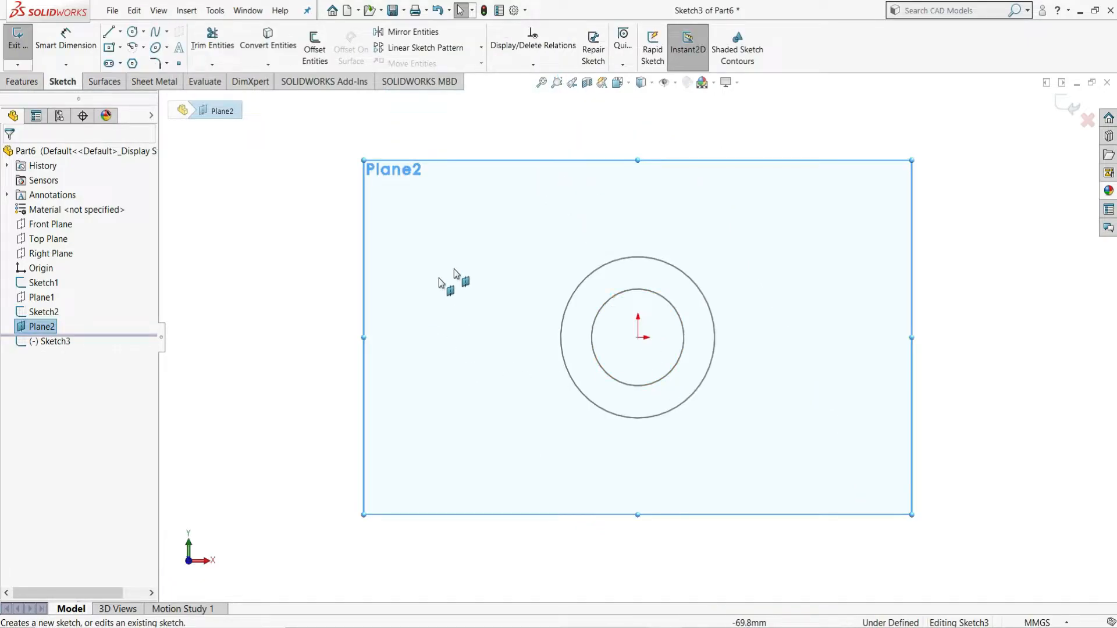
pyautogui.click(133, 33)
pyautogui.click(638, 338)
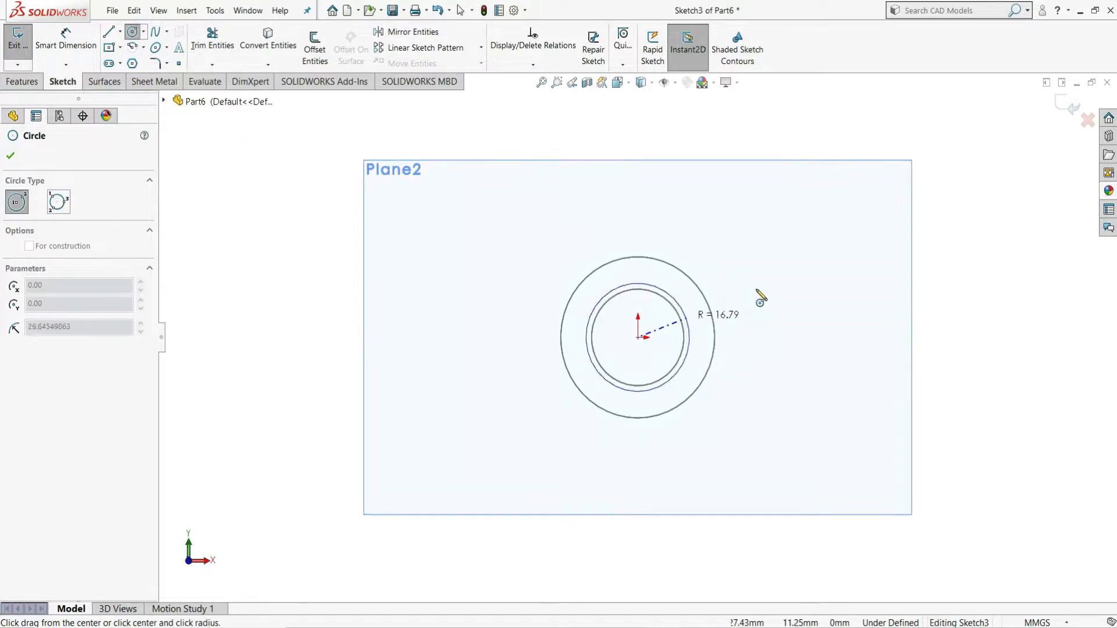
pyautogui.click(763, 302)
pyautogui.rightClick(767, 296)
pyautogui.click(783, 298)
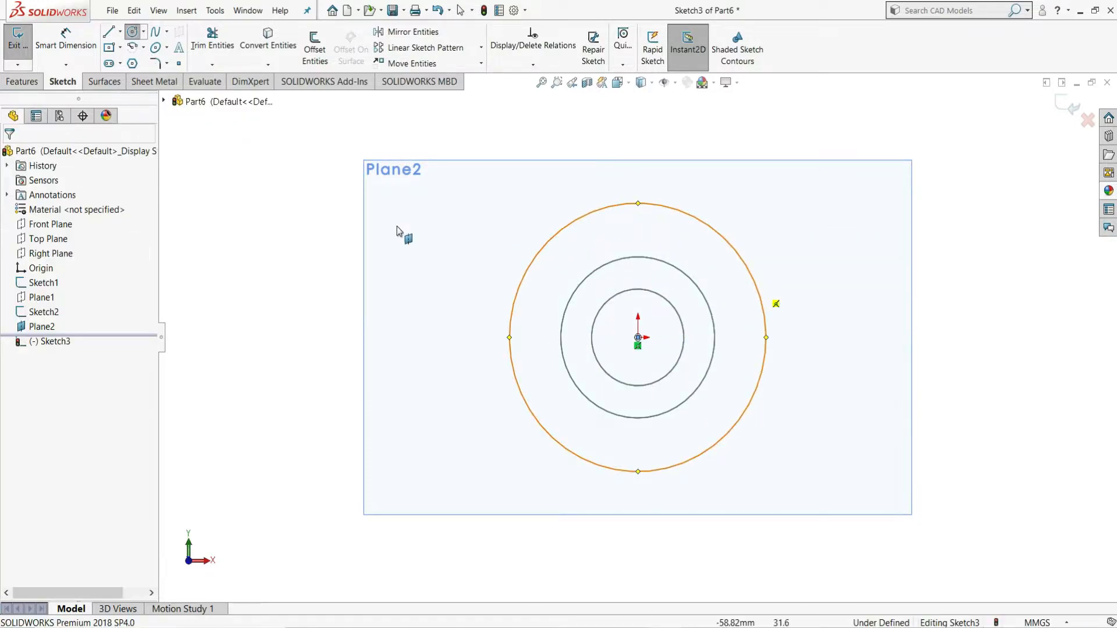
# Step: Dimension the mid-plane circle's diameter as 60 mm and exit the sketch
pyautogui.click(66, 38)
pyautogui.click(726, 241)
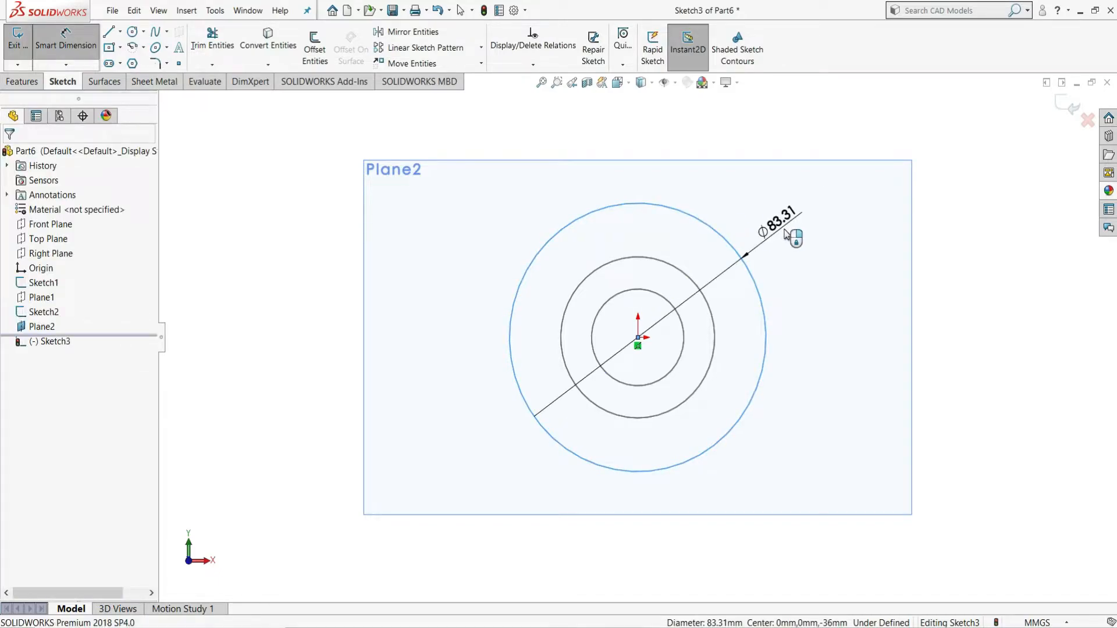
pyautogui.click(788, 238)
pyautogui.write('60')
pyautogui.press('Return')
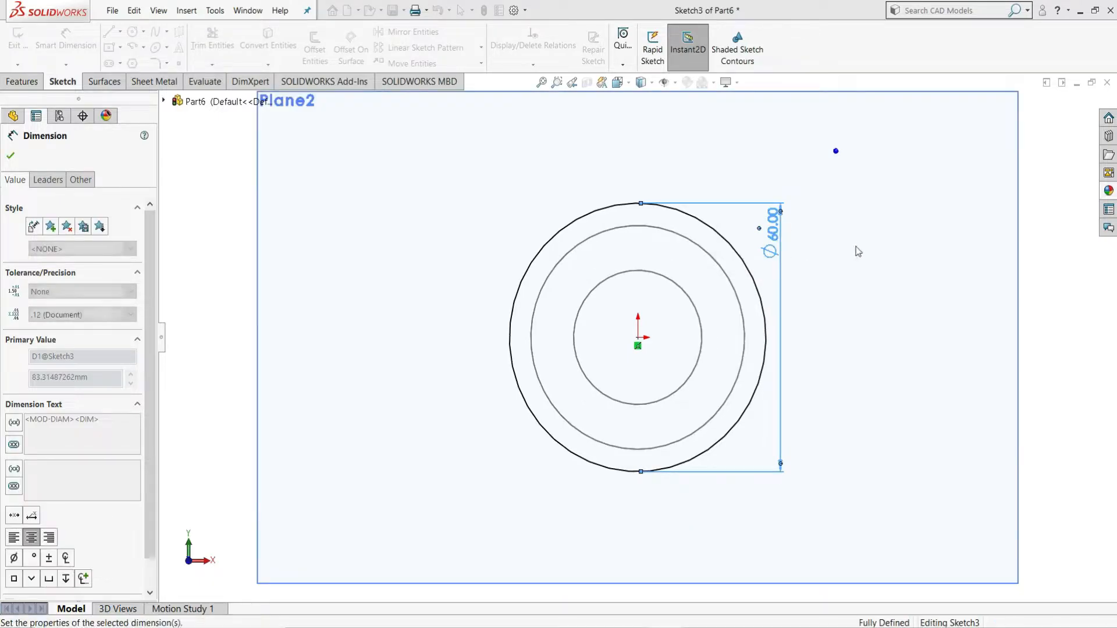
pyautogui.rightClick(896, 241)
pyautogui.click(911, 282)
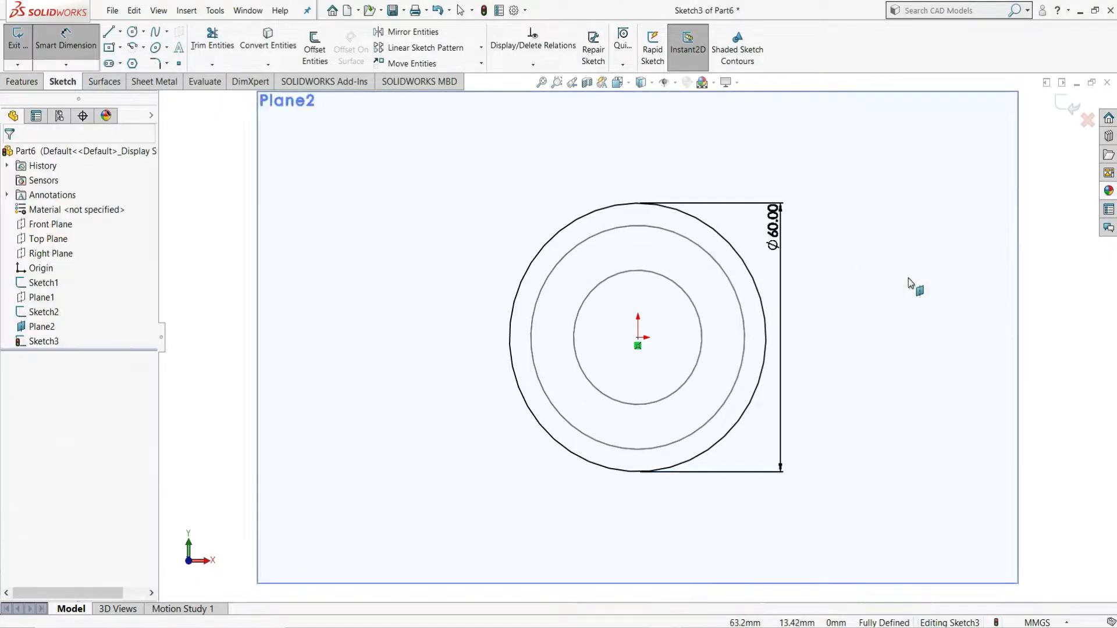
pyautogui.click(911, 283)
pyautogui.press('f')
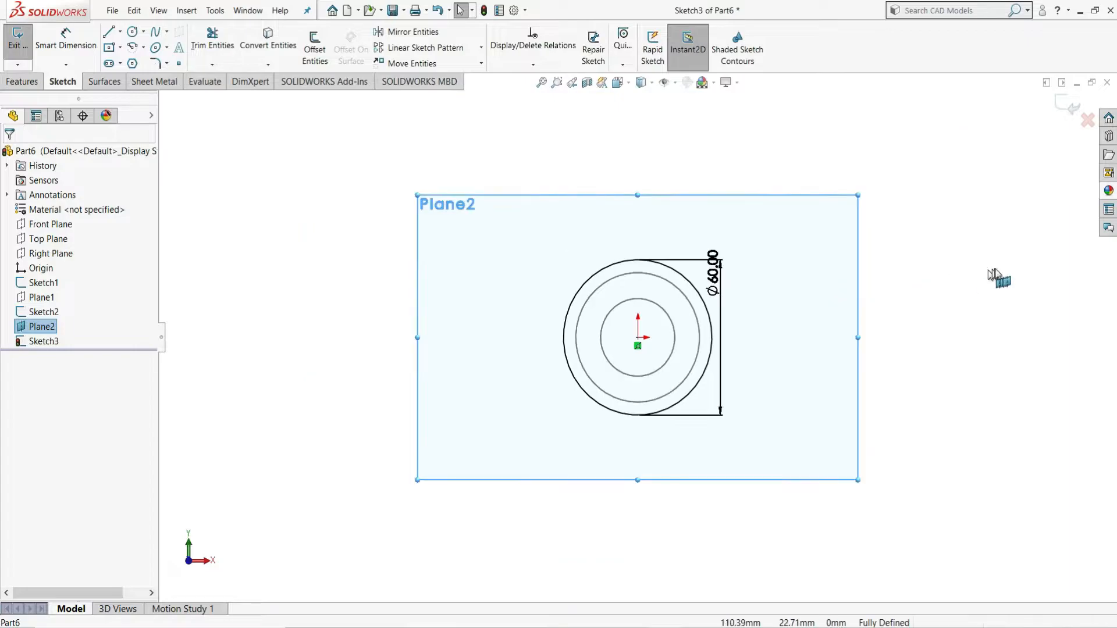
pyautogui.click(21, 46)
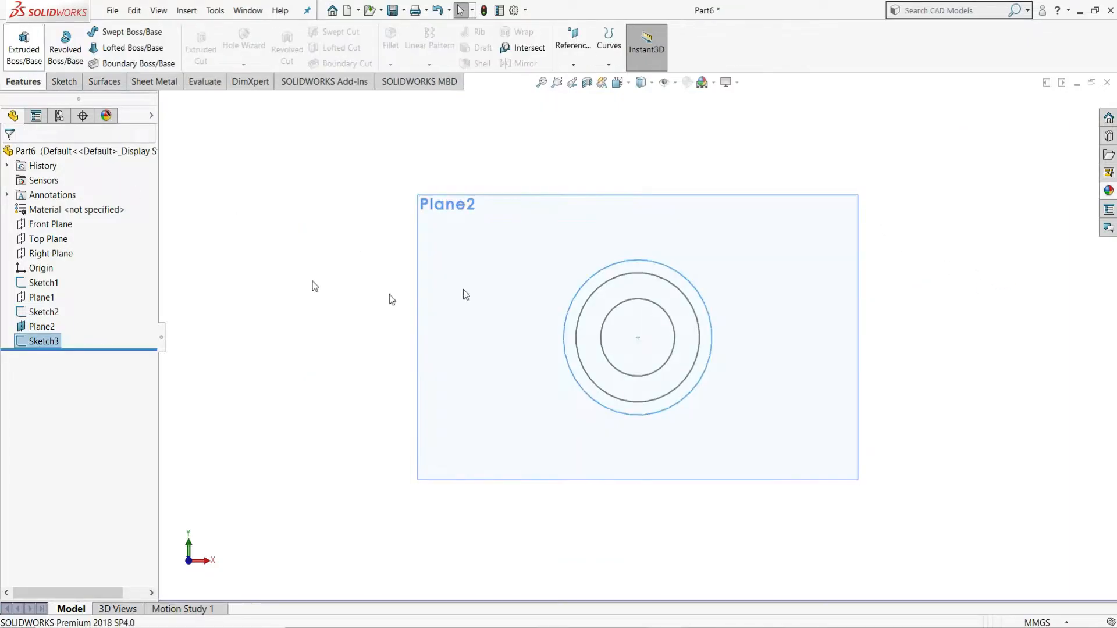
# Step: Hide the mid plane that carries the single circle
pyautogui.moveTo(903, 154); pyautogui.dragTo(863, 227, button='middle')
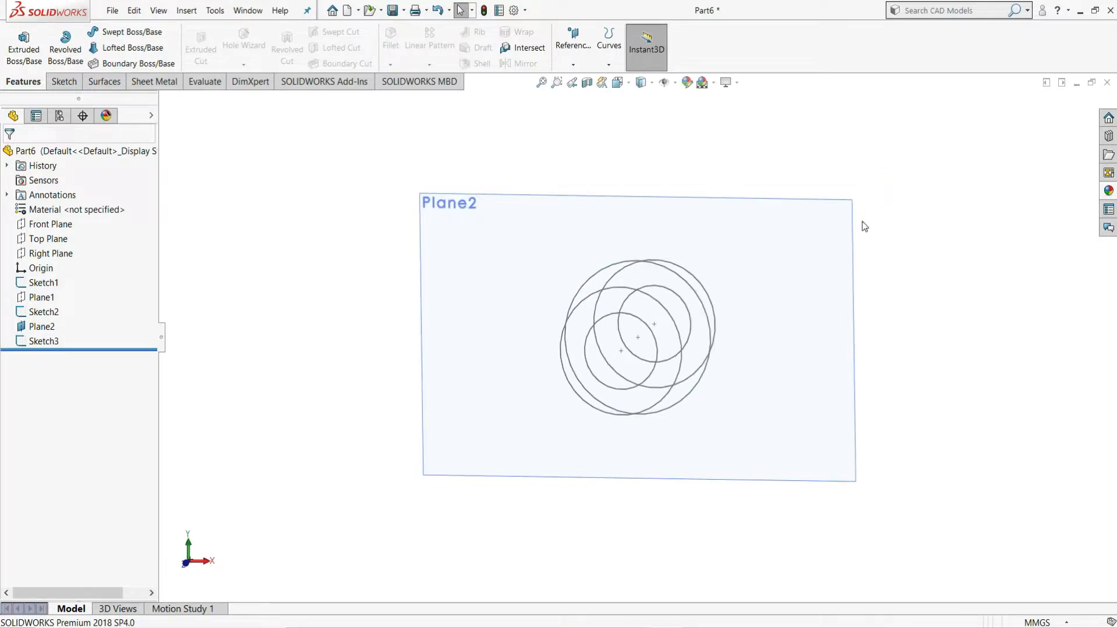
pyautogui.click(791, 238)
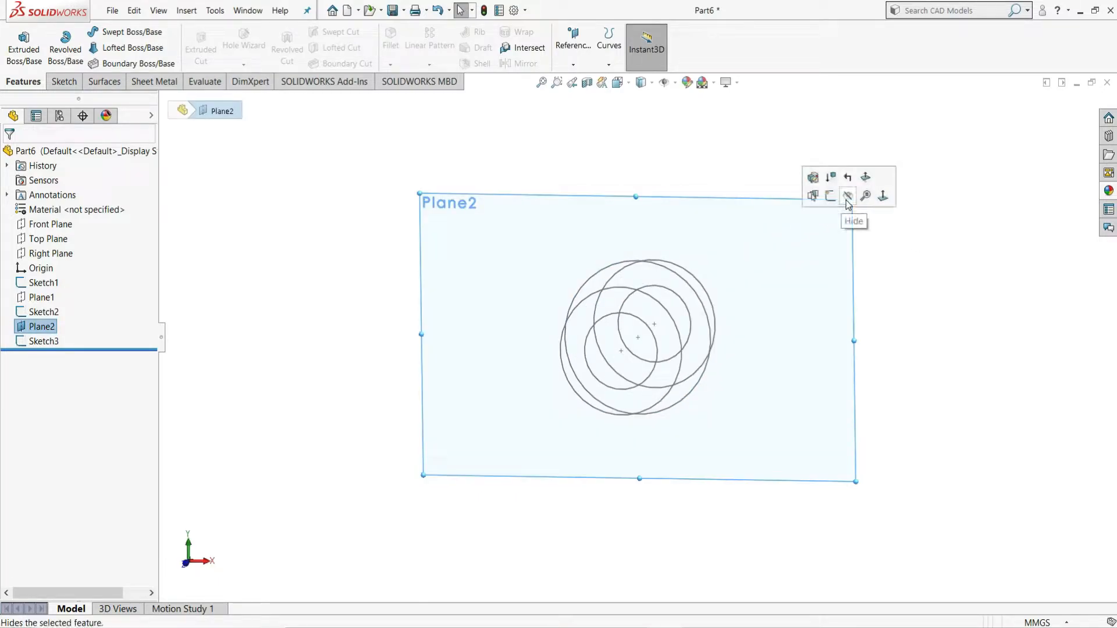
pyautogui.click(845, 218)
# Step: Create a boundary boss through the front outer circle, the middle circle and the rear outer circle, in that order
pyautogui.moveTo(781, 199); pyautogui.dragTo(743, 274, button='middle')
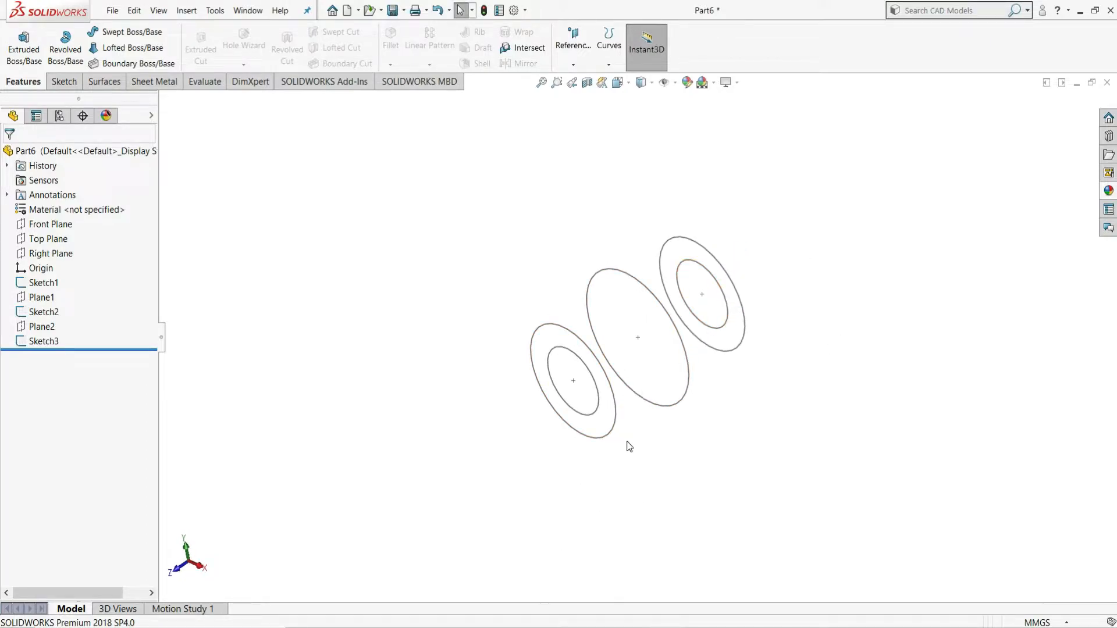
pyautogui.scroll(-1, 482, 381)
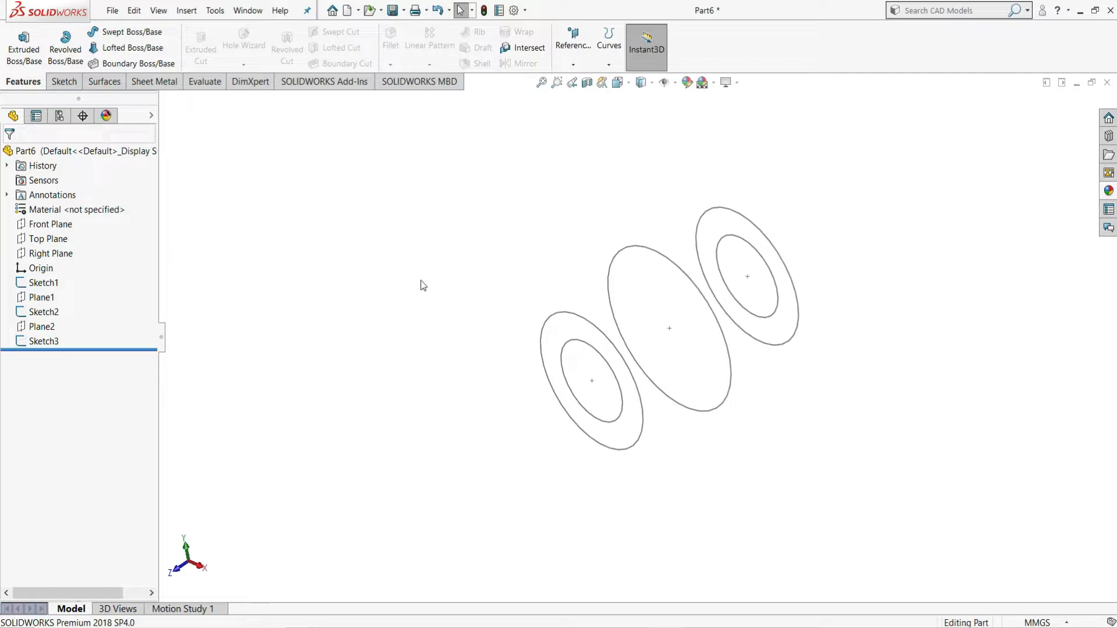
pyautogui.click(157, 67)
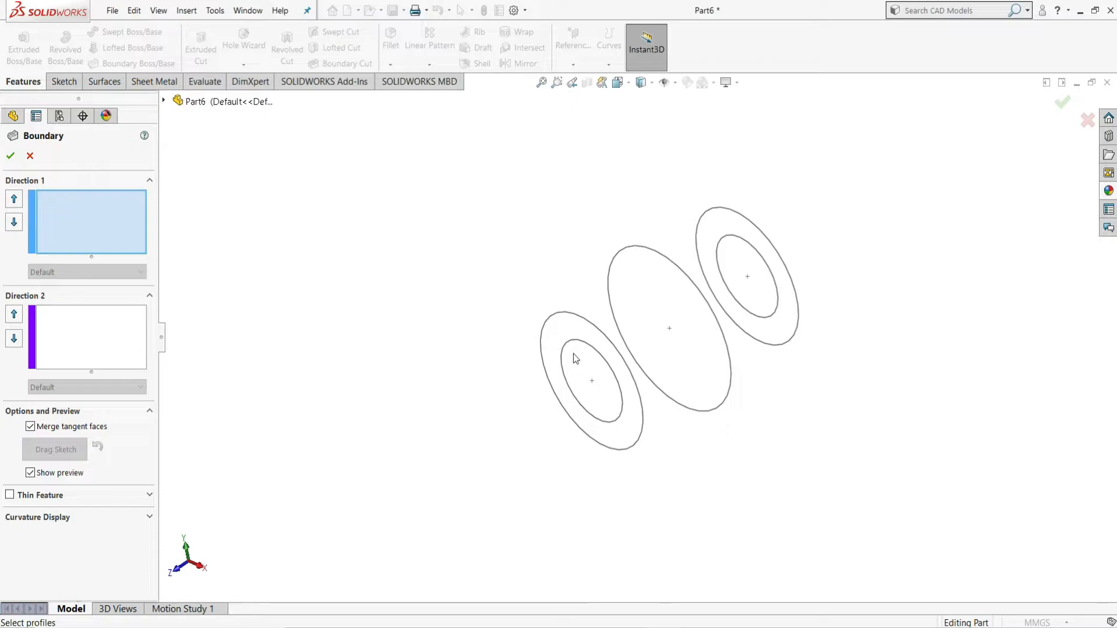
pyautogui.click(564, 319)
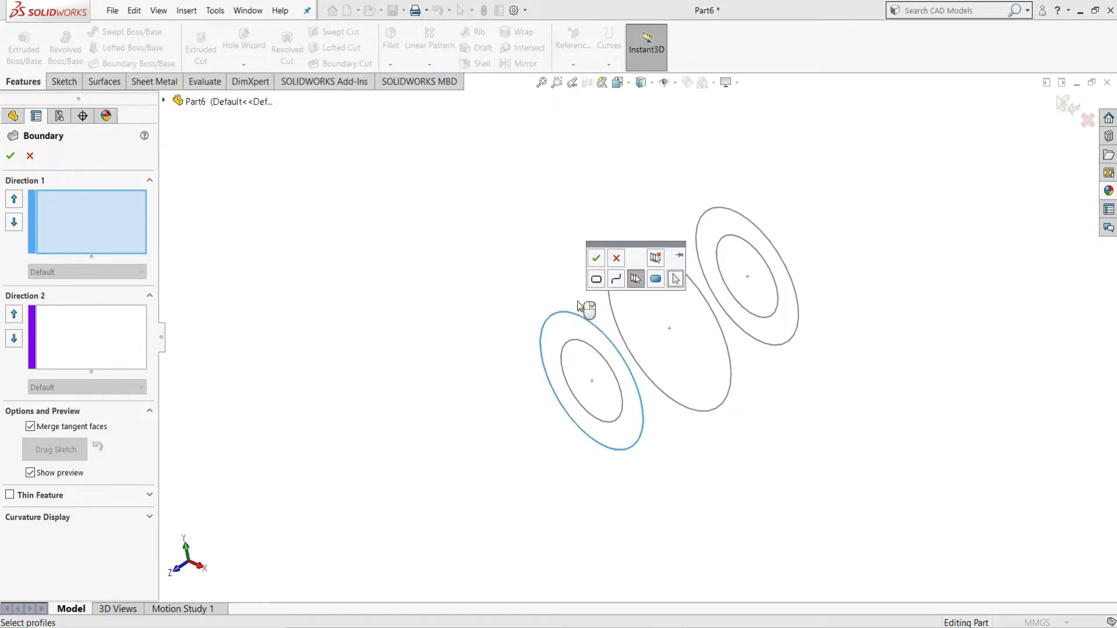
pyautogui.click(596, 258)
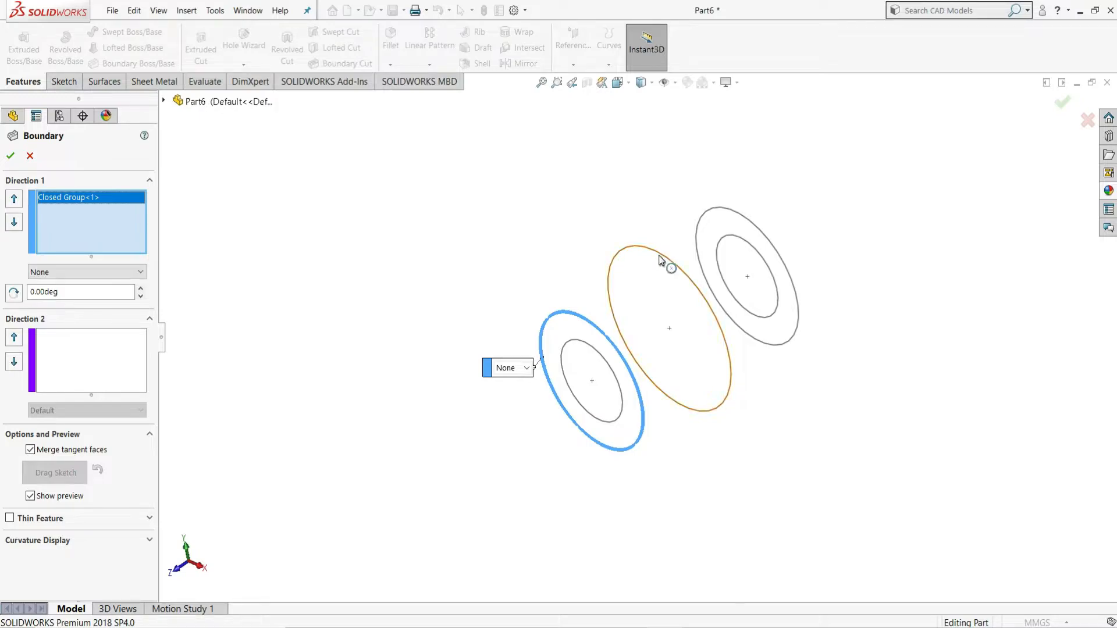
pyautogui.click(664, 259)
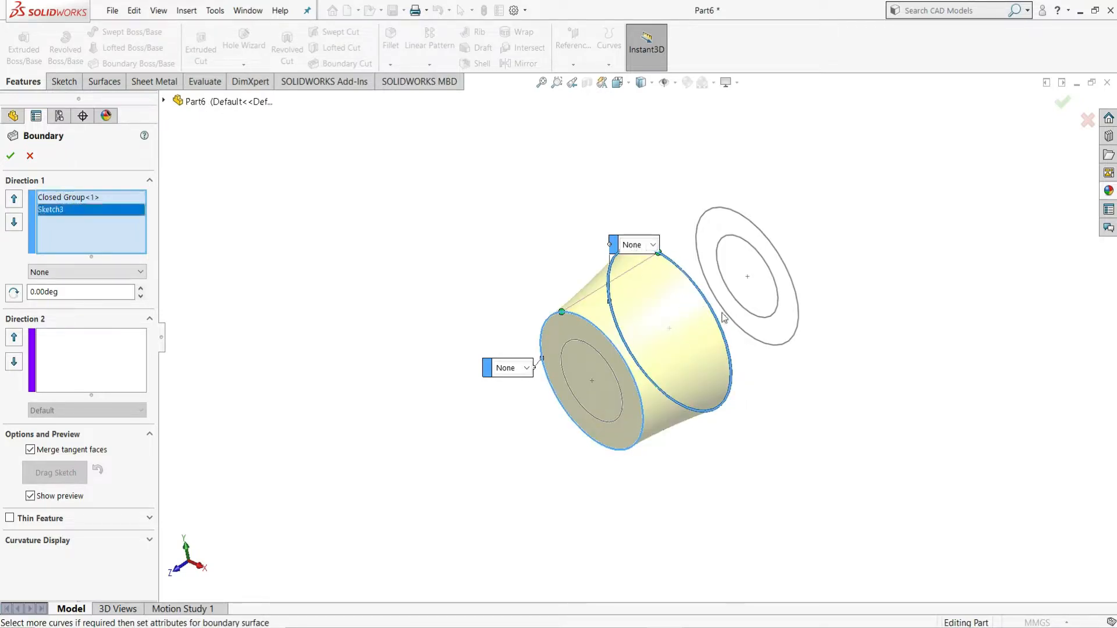
pyautogui.click(747, 224)
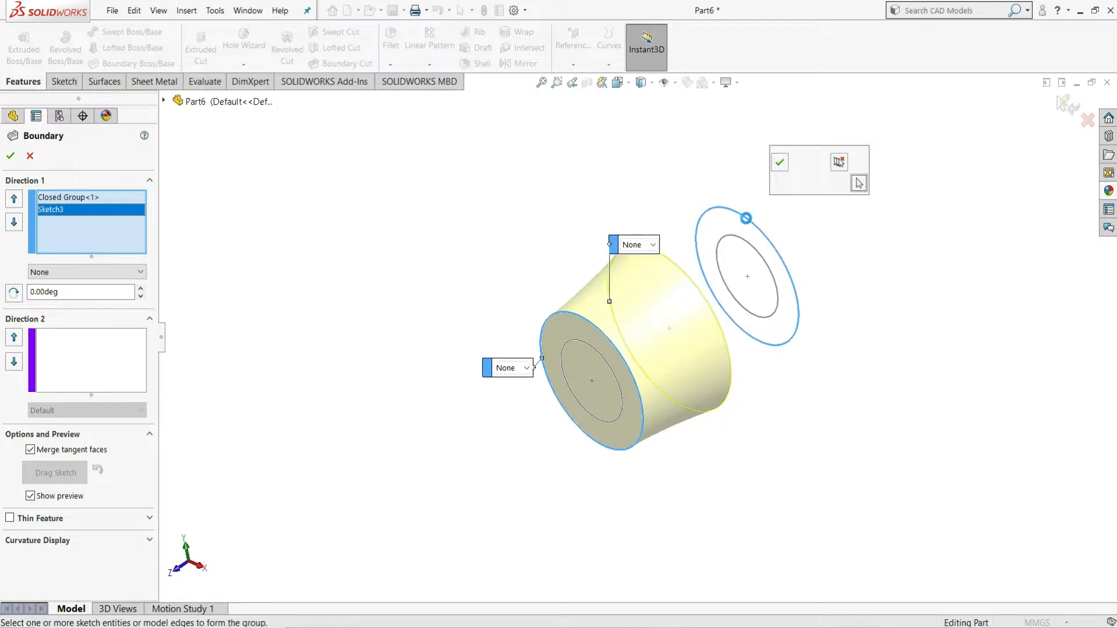
pyautogui.click(780, 164)
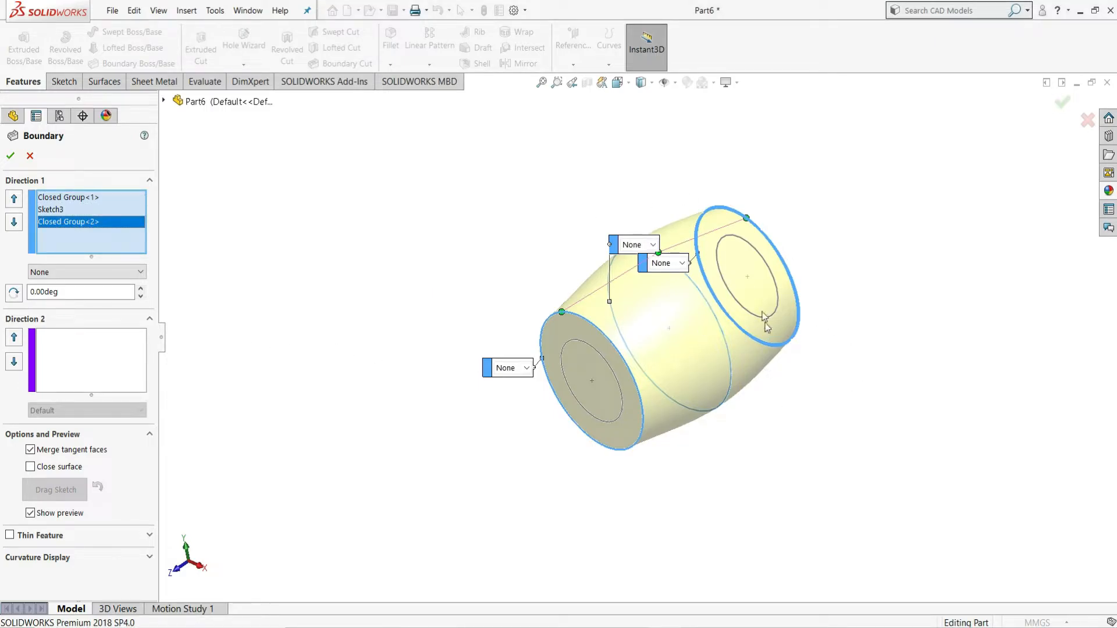
pyautogui.click(11, 156)
pyautogui.click(988, 337)
# Step: Start an extruded cut from the rear two-circle sketch and limit its contour to the region inside the inner circle
pyautogui.moveTo(859, 281)
pyautogui.mouseDown(button='middle')
pyautogui.moveTo(829, 266)
pyautogui.moveTo(672, 336)
pyautogui.moveTo(708, 332)
pyautogui.mouseUp(button='middle')
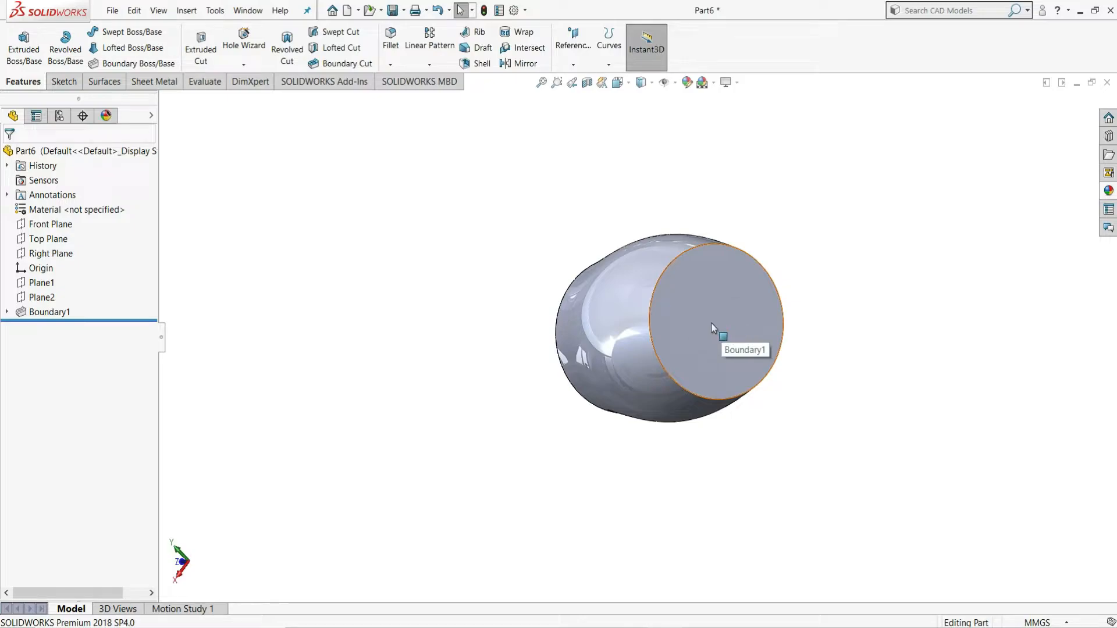
pyautogui.moveTo(819, 308); pyautogui.dragTo(785, 297, button='middle')
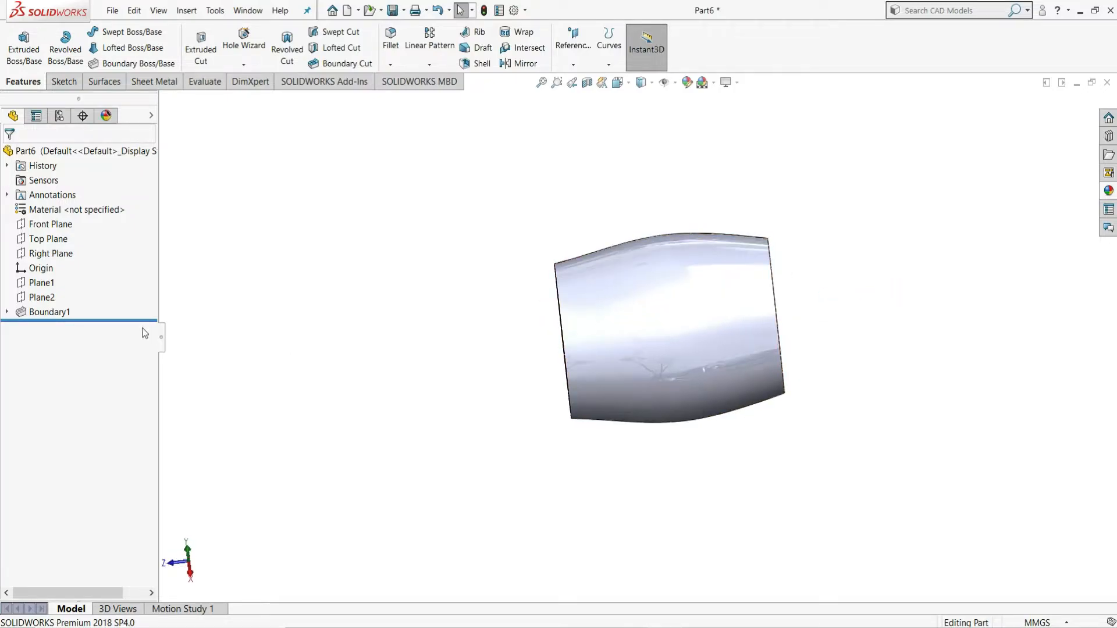
pyautogui.click(7, 313)
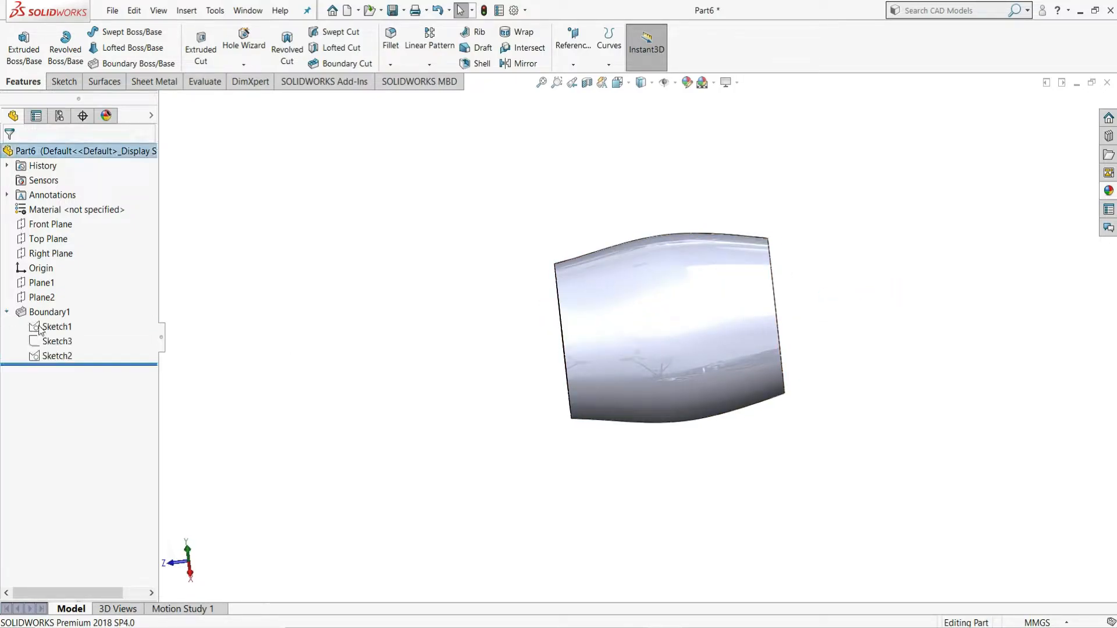
pyautogui.click(52, 356)
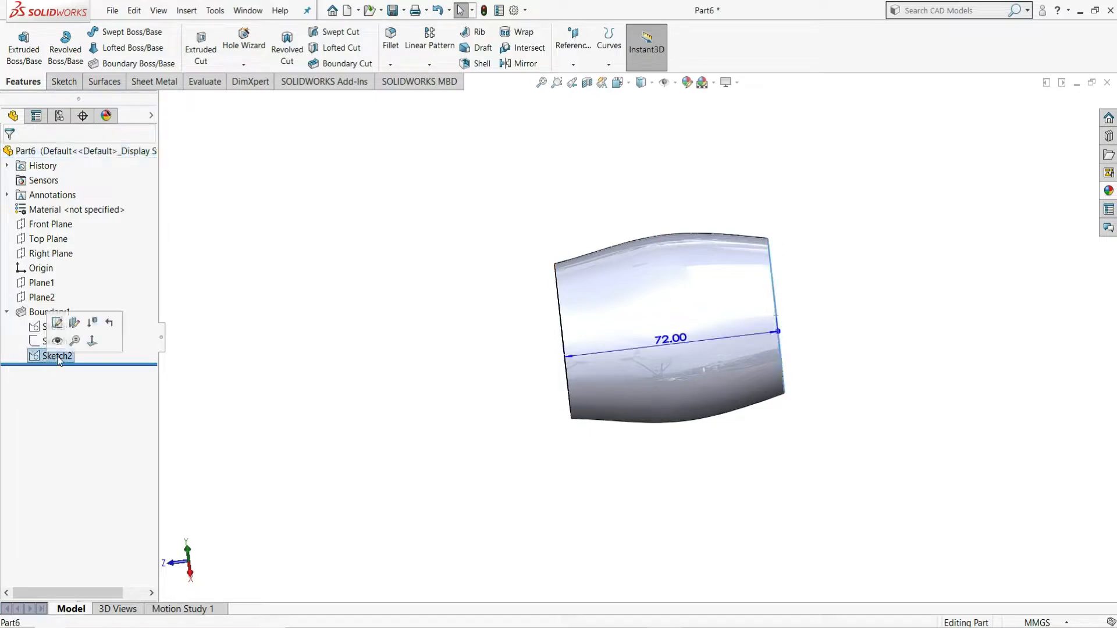
pyautogui.click(212, 51)
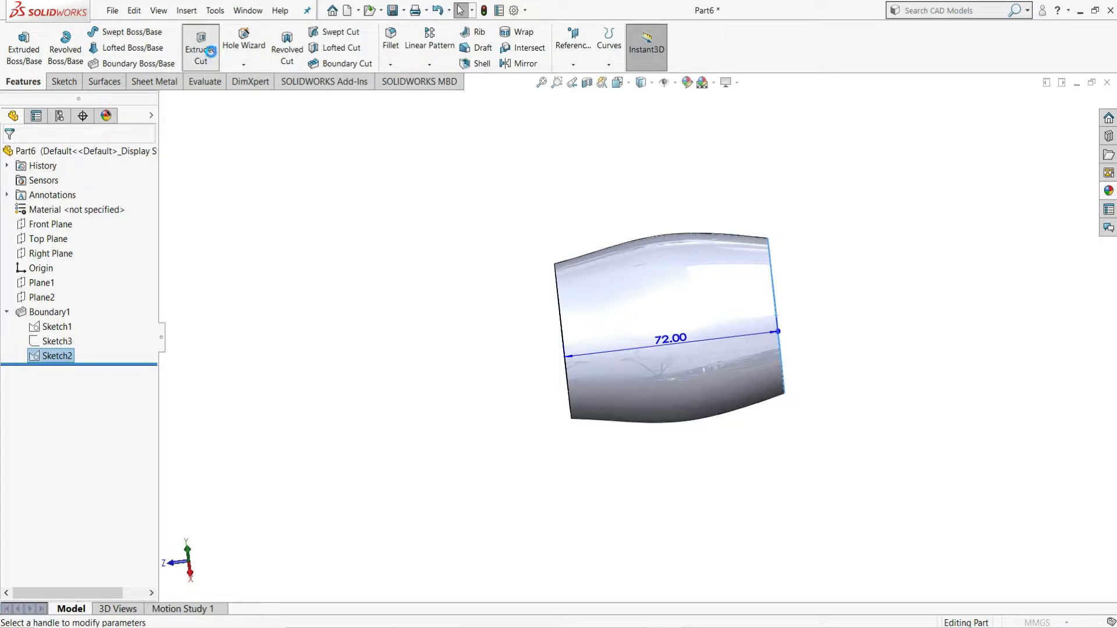
pyautogui.moveTo(1029, 245); pyautogui.dragTo(918, 299, button='middle')
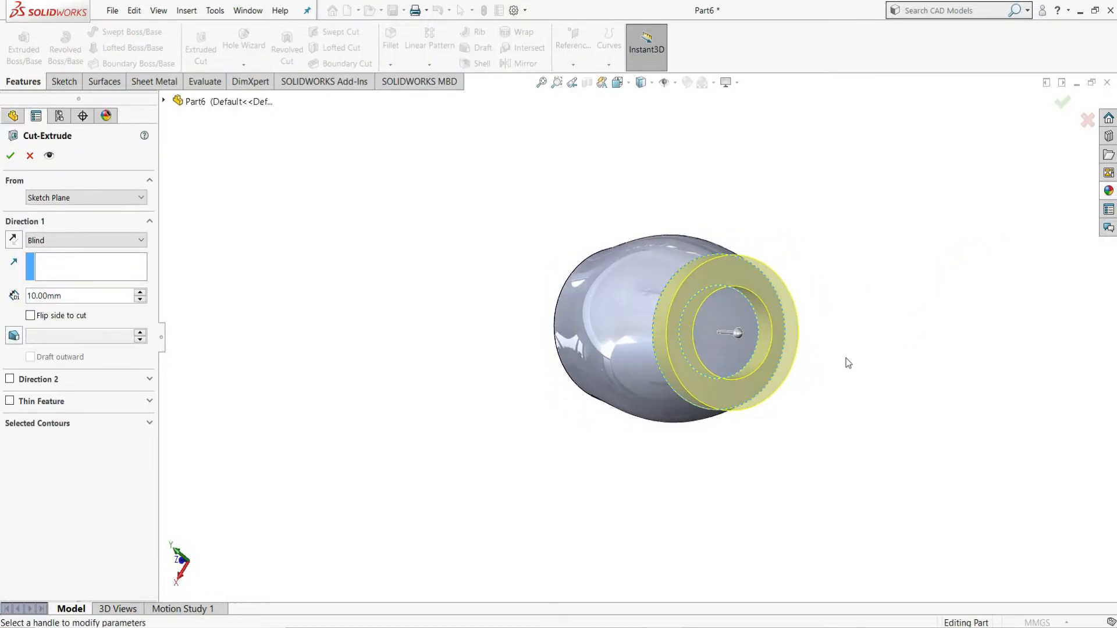
pyautogui.click(117, 425)
pyautogui.rightClick(97, 446)
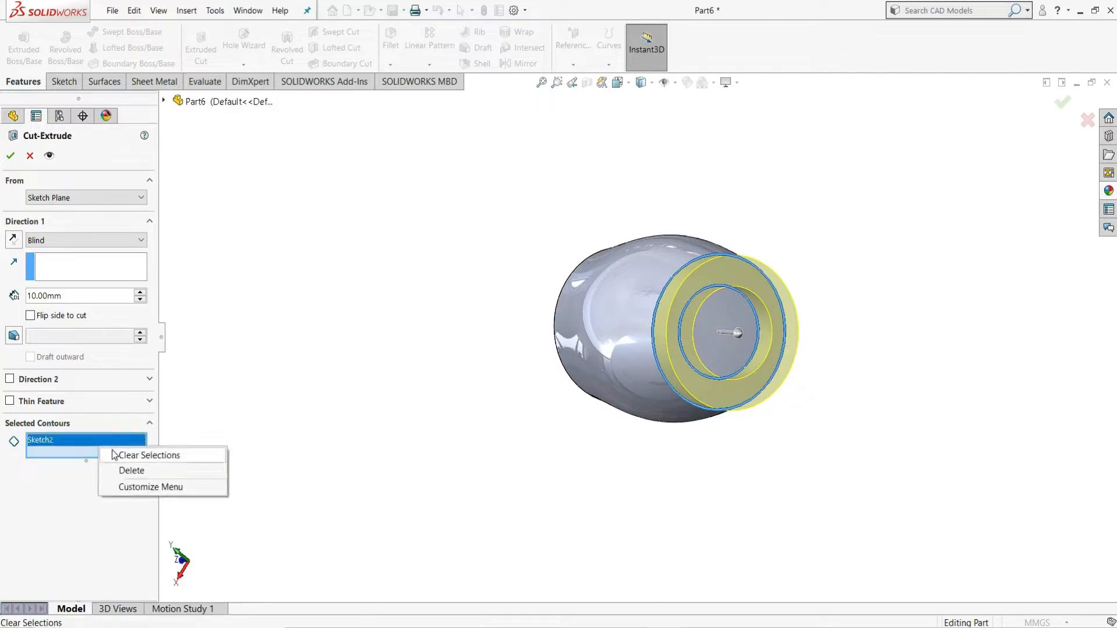
pyautogui.click(139, 455)
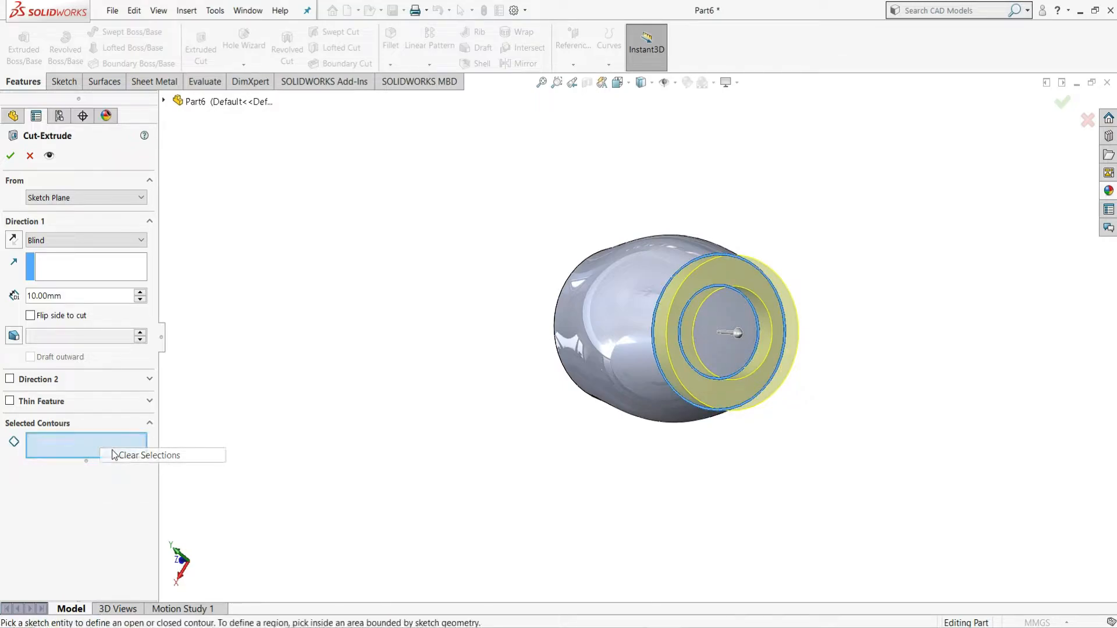
pyautogui.click(729, 324)
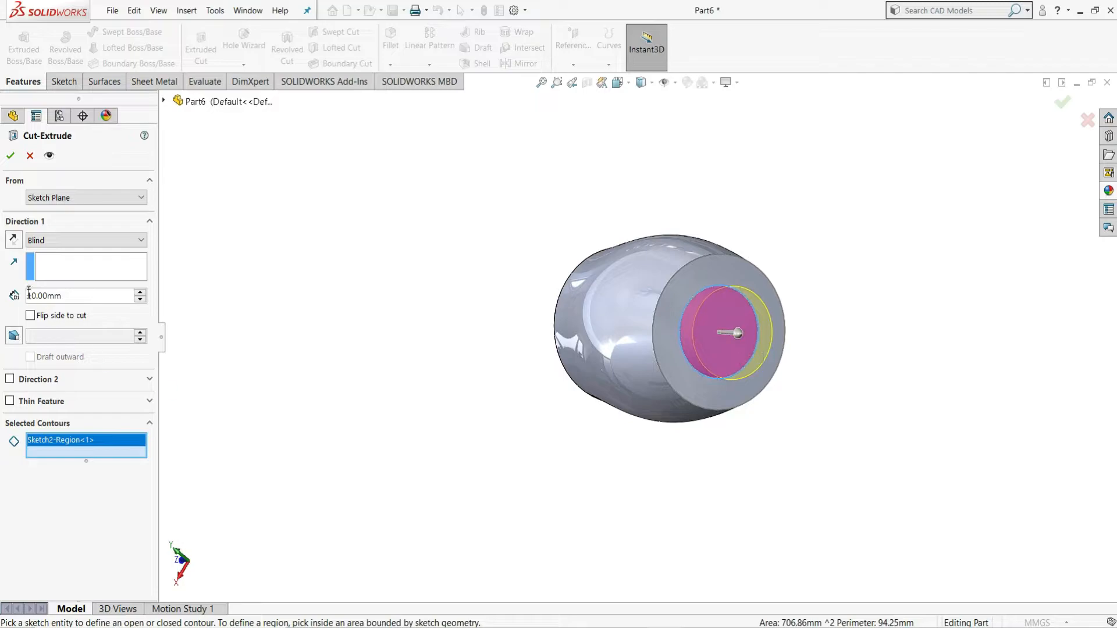
# Step: Reverse the cut direction into the barrel, set the end condition to Through All and complete the cut
pyautogui.click(13, 240)
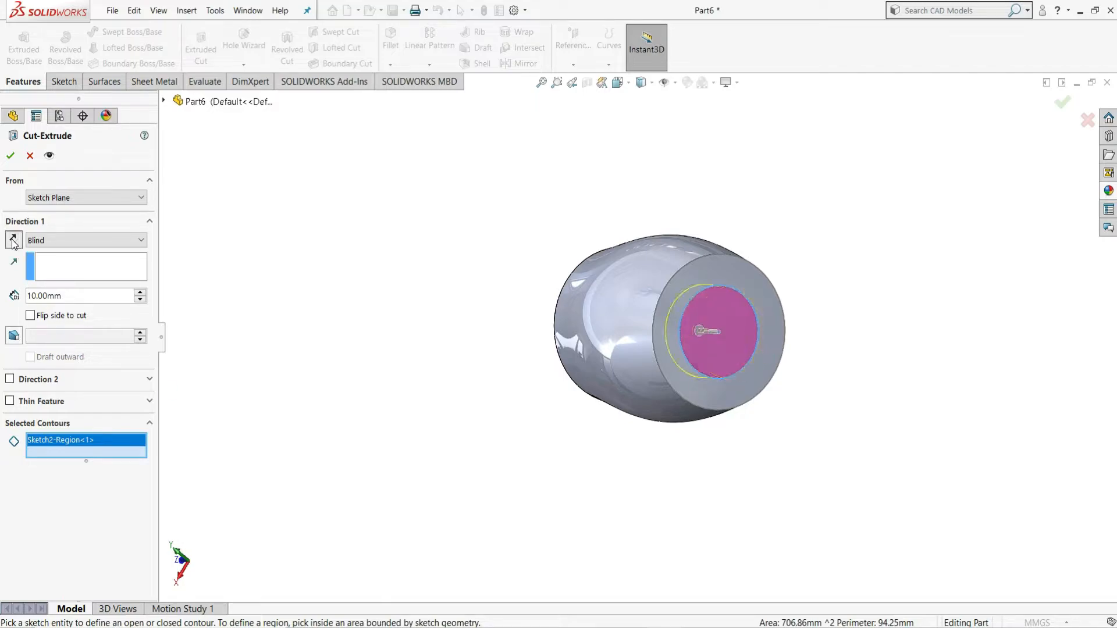
pyautogui.click(47, 238)
pyautogui.click(57, 262)
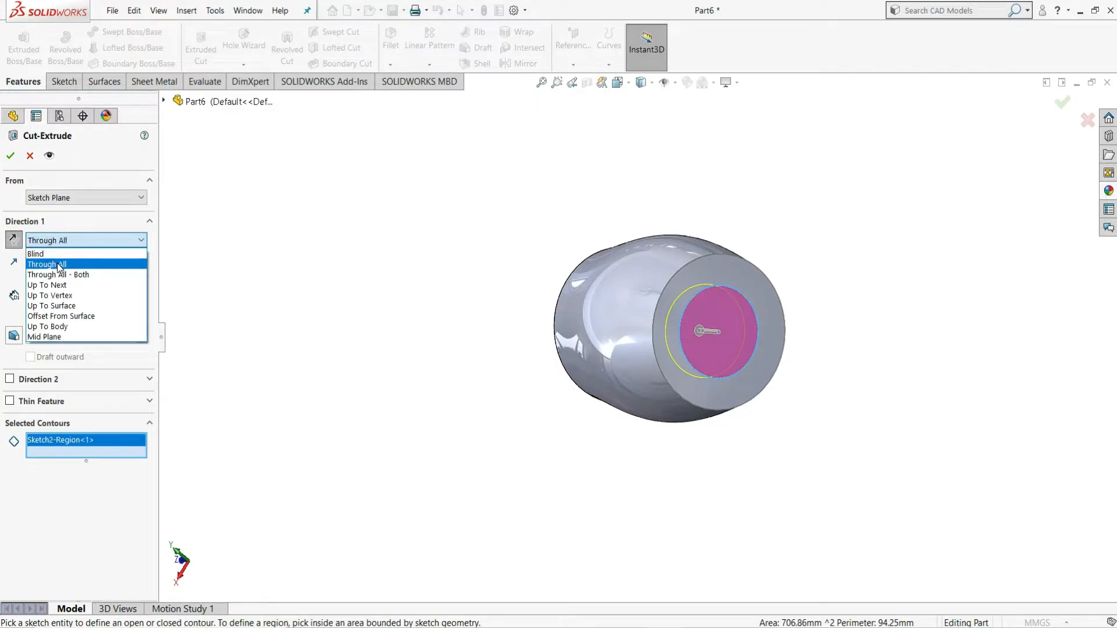
pyautogui.click(16, 160)
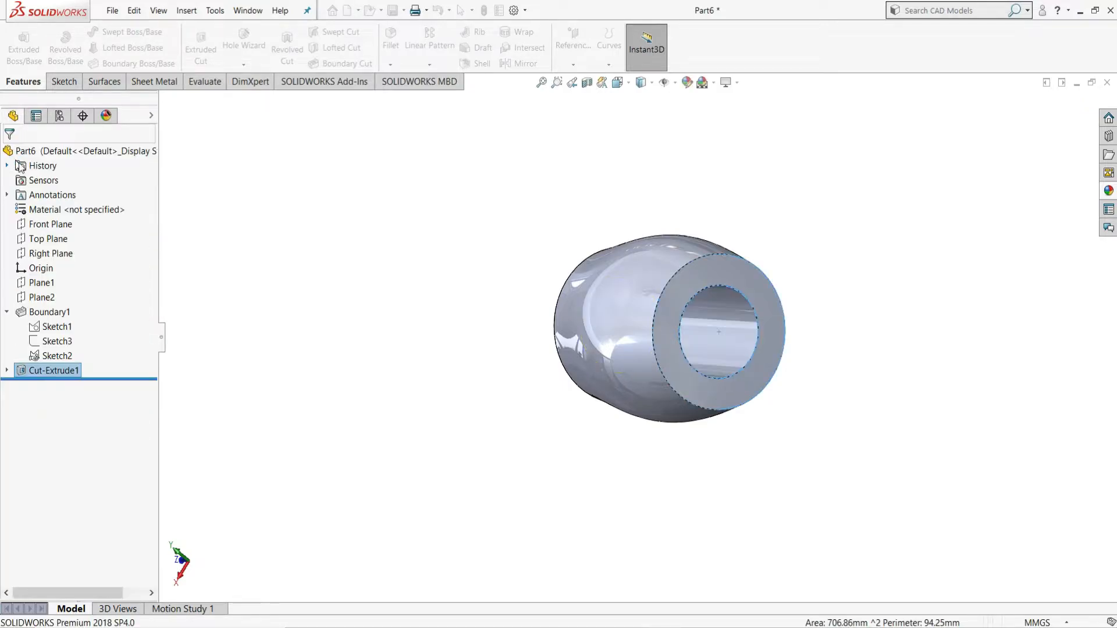
pyautogui.click(410, 410)
# Step: Start a sketch on the Right Plane and draw a horizontal centerline from the origin to the barrel's opposite end face
pyautogui.moveTo(820, 292); pyautogui.dragTo(927, 299, button='middle')
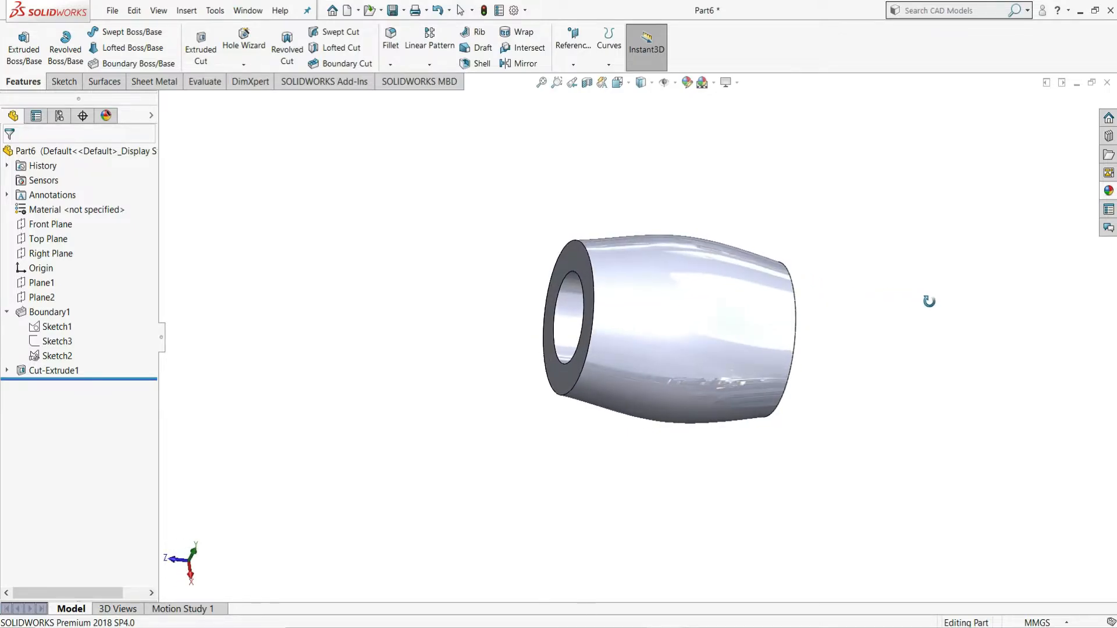
pyautogui.click(61, 252)
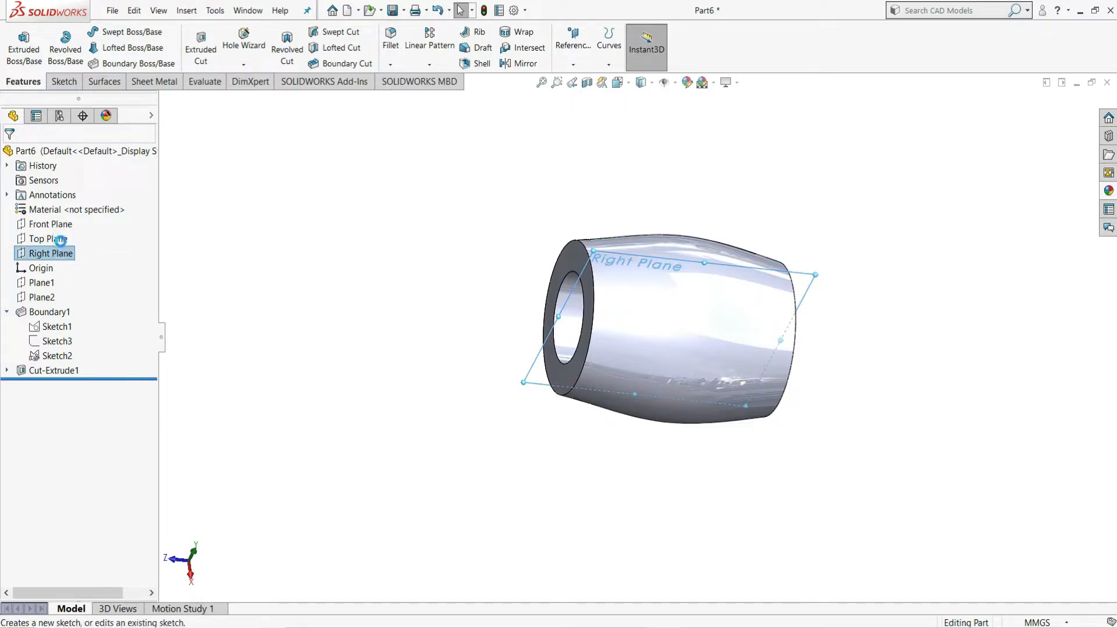
pyautogui.click(63, 236)
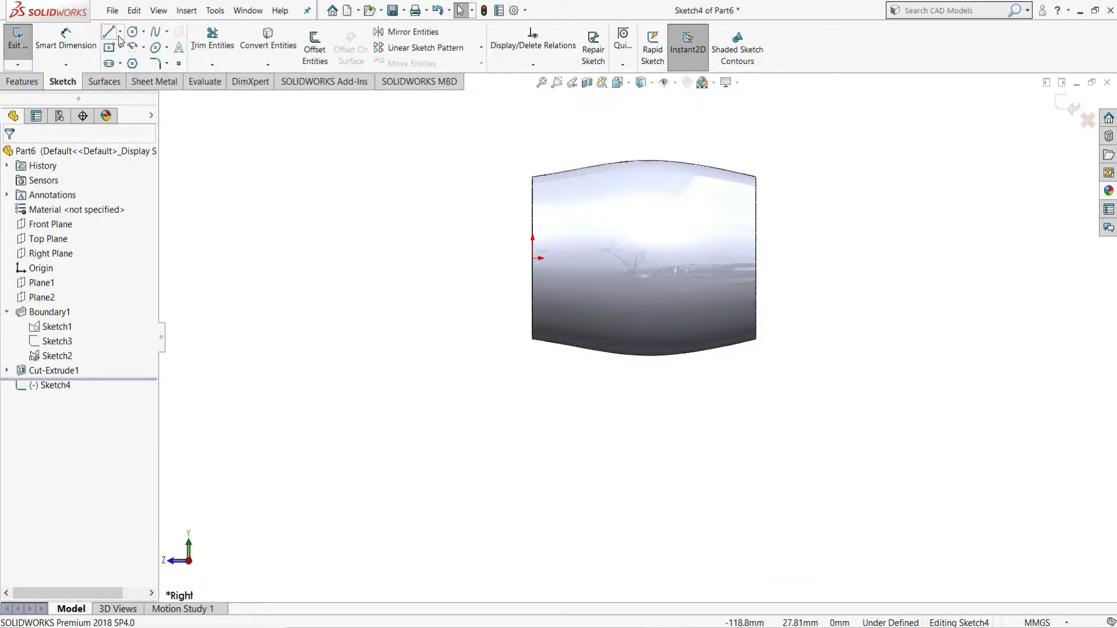
pyautogui.click(120, 32)
pyautogui.click(141, 63)
pyautogui.click(533, 258)
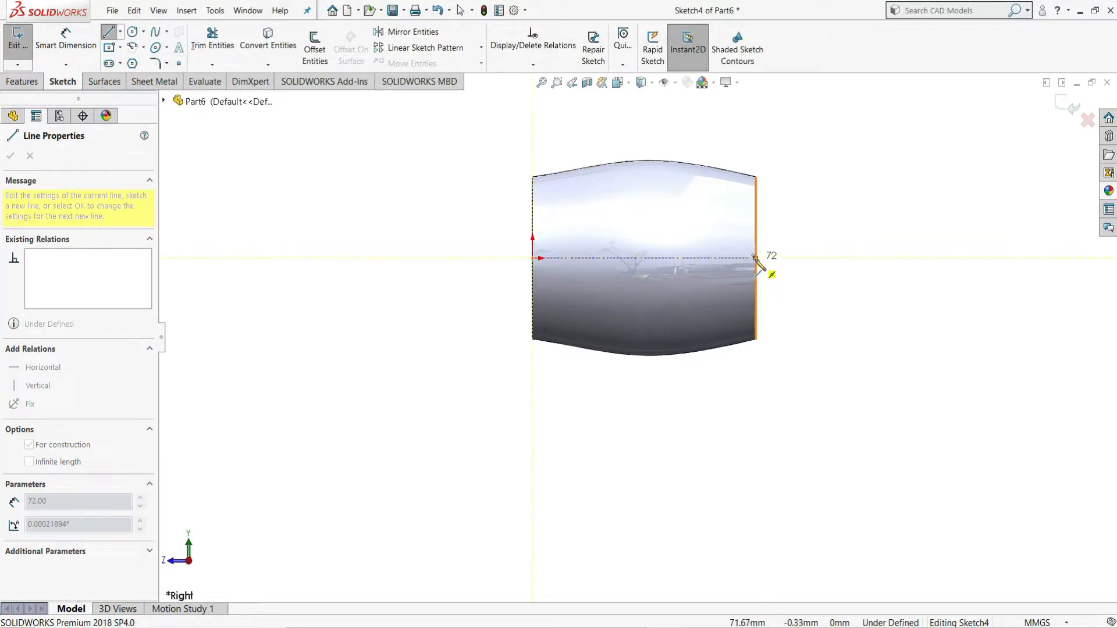
pyautogui.click(755, 258)
pyautogui.rightClick(758, 258)
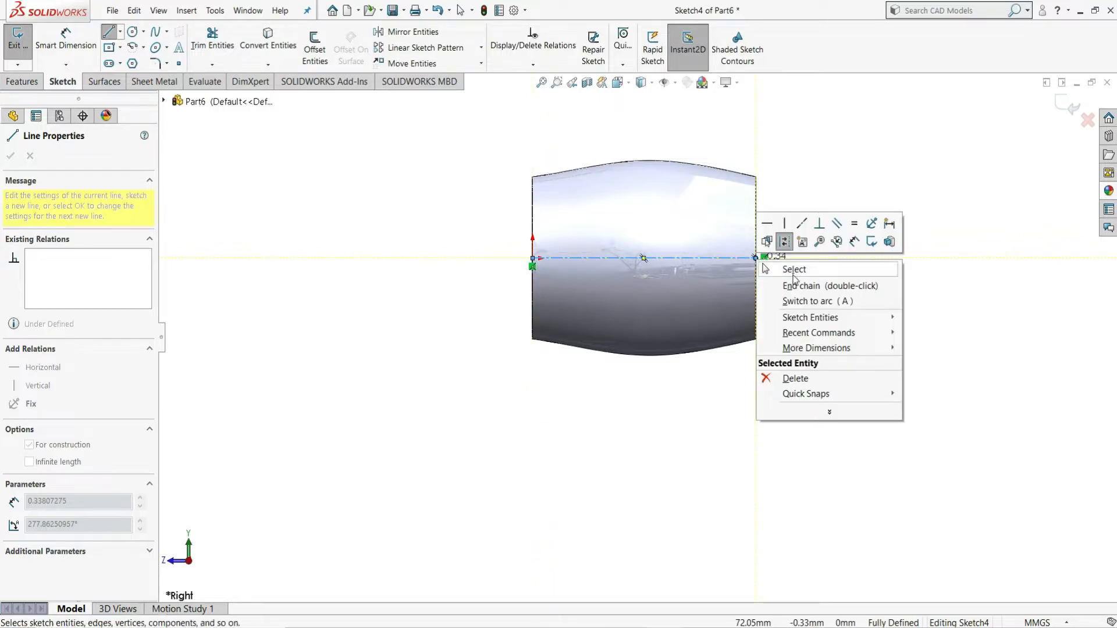
pyautogui.click(770, 253)
pyautogui.press('Escape')
# Step: Draw a vertical centerline about 88 mm long downward from the midpoint of the horizontal centerline
pyautogui.click(120, 32)
pyautogui.click(140, 59)
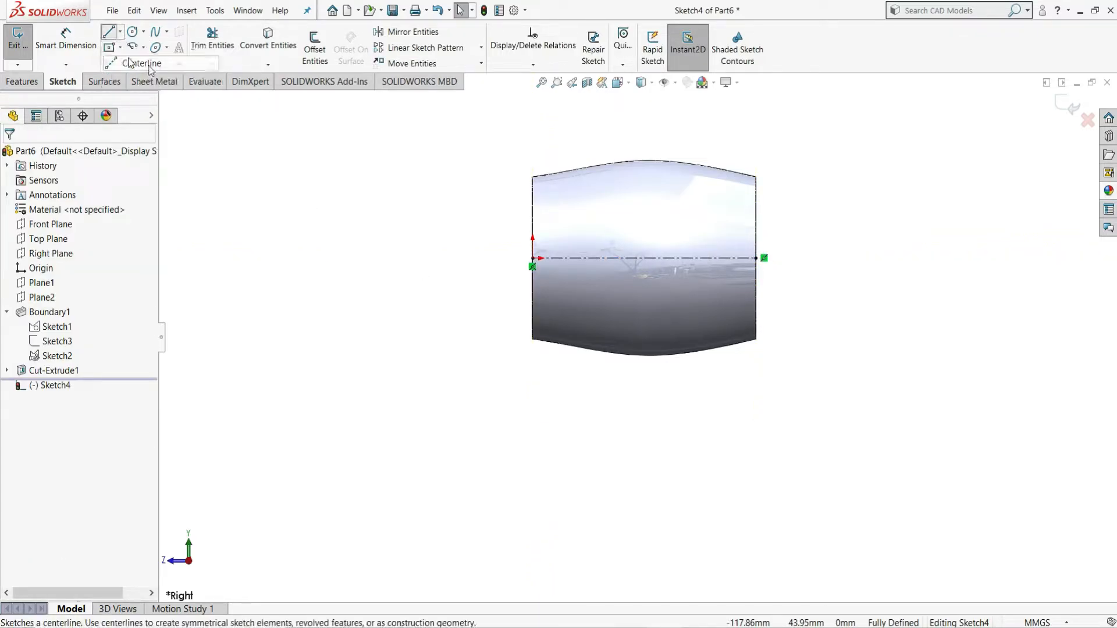
pyautogui.click(643, 258)
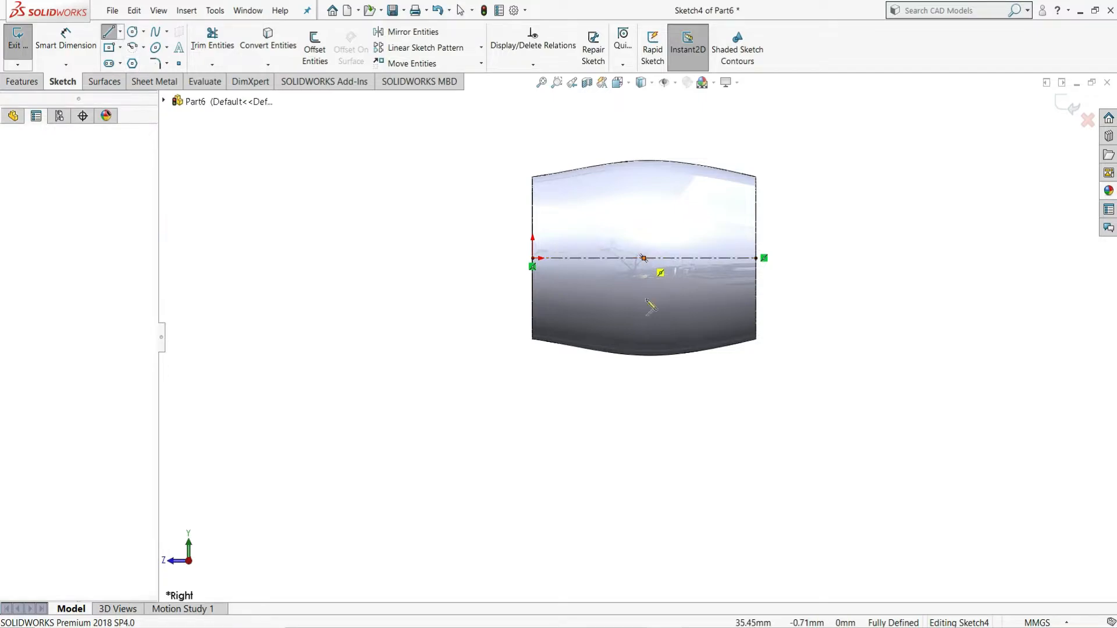
pyautogui.click(644, 544)
pyautogui.rightClick(644, 544)
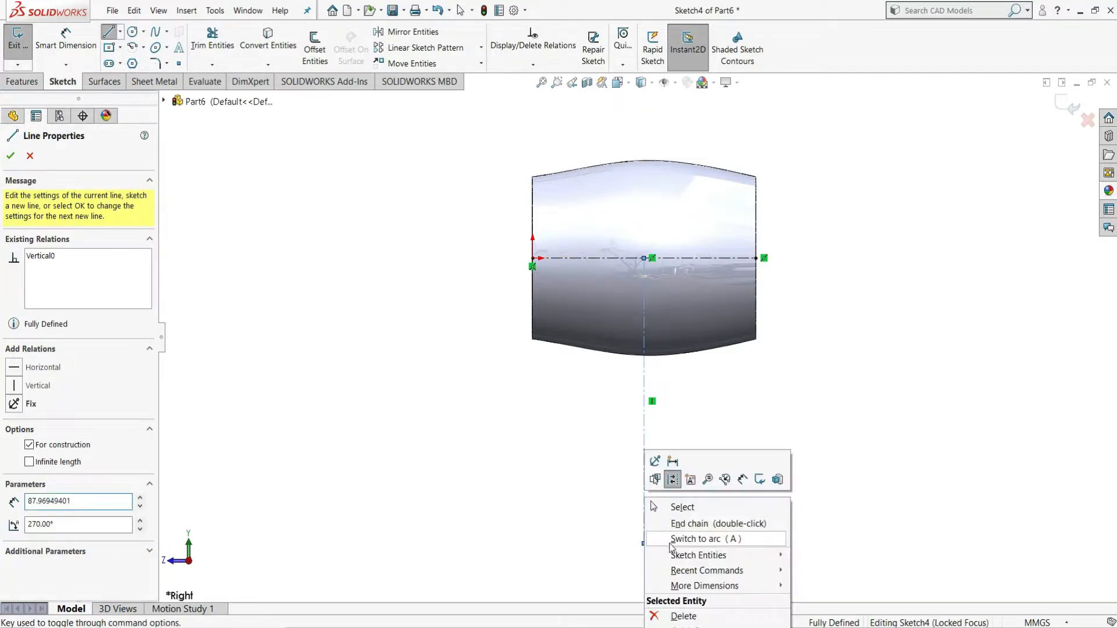
pyautogui.click(685, 509)
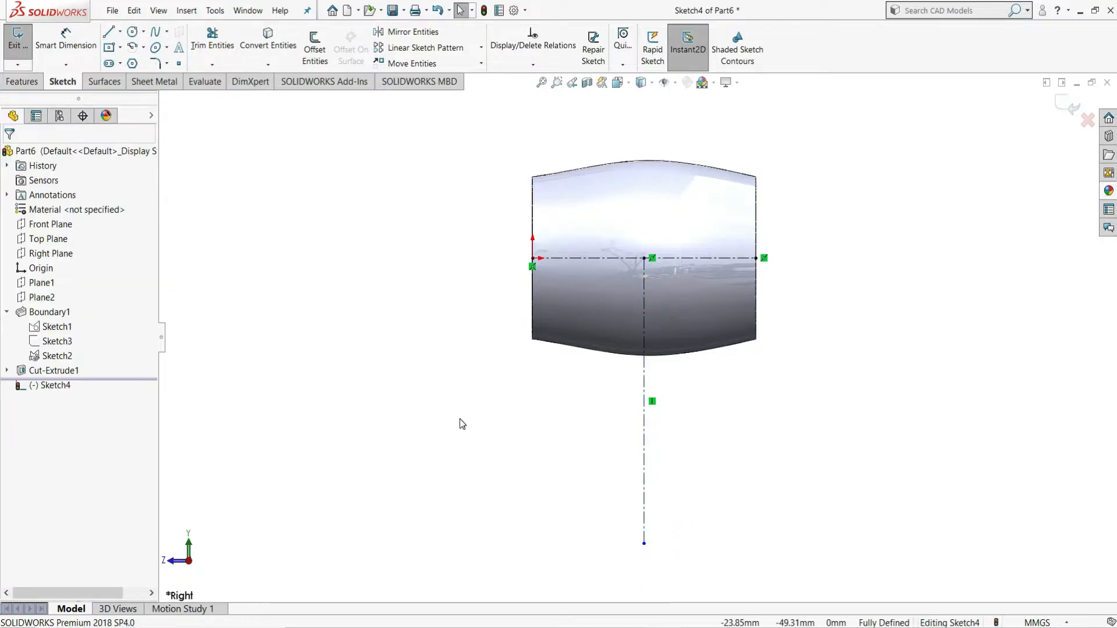
# Step: Convert the barrel's lower silhouette edge into the sketch
pyautogui.click(268, 45)
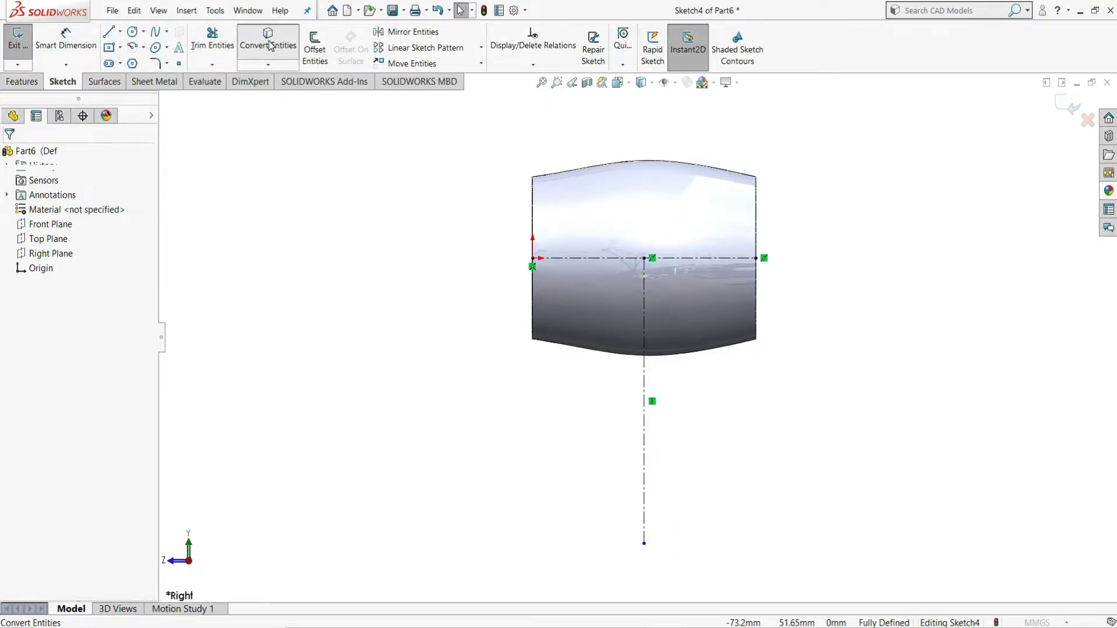
pyautogui.scroll(-1, 716, 379)
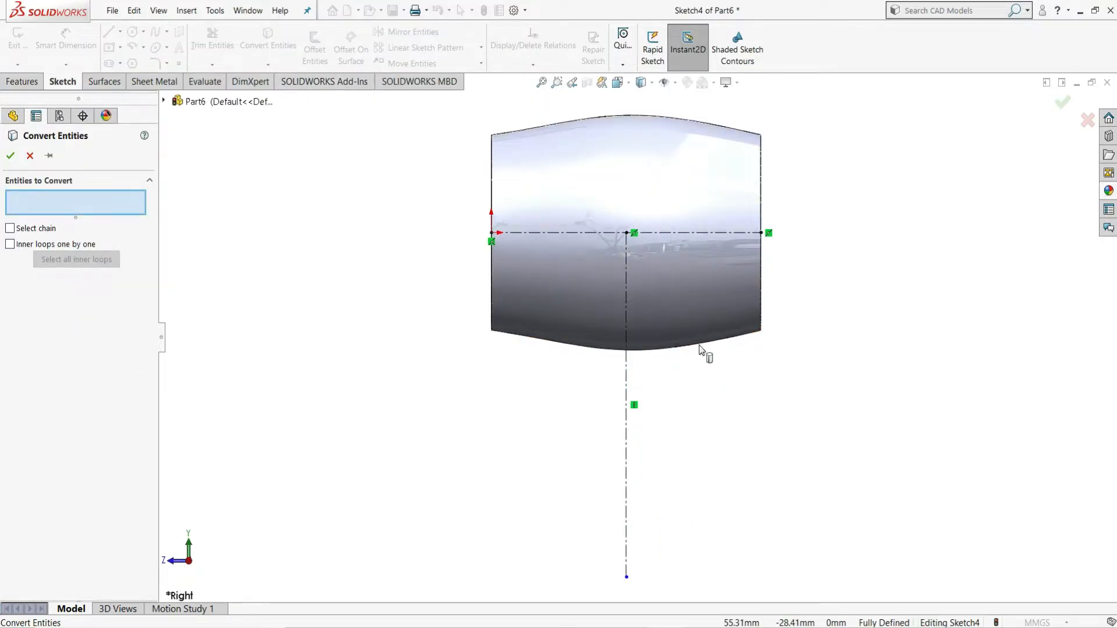
pyautogui.click(701, 349)
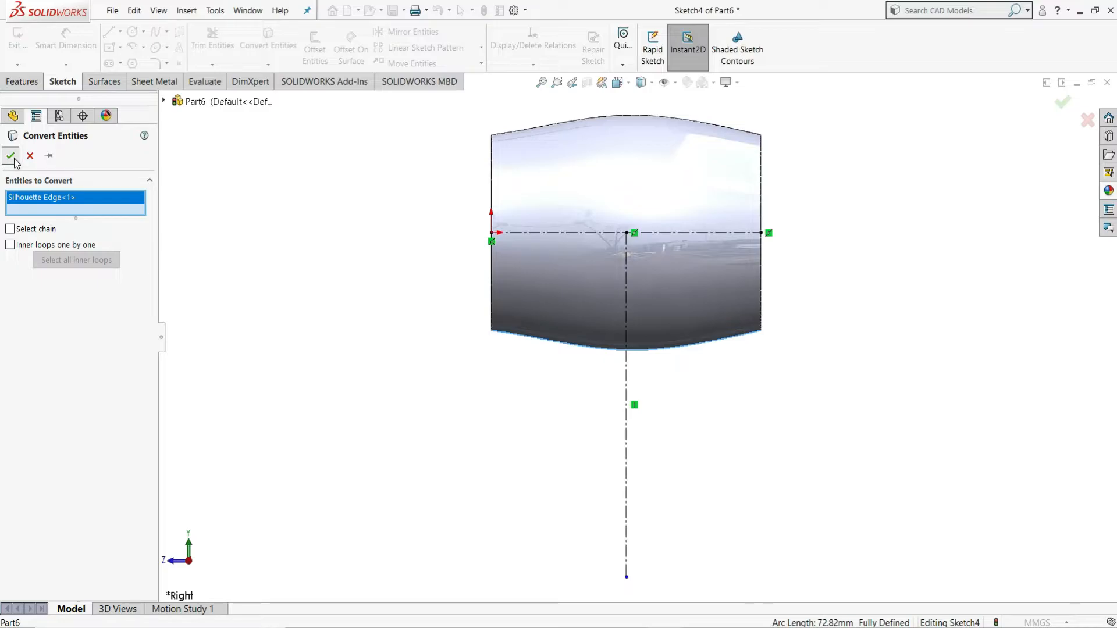
pyautogui.click(11, 155)
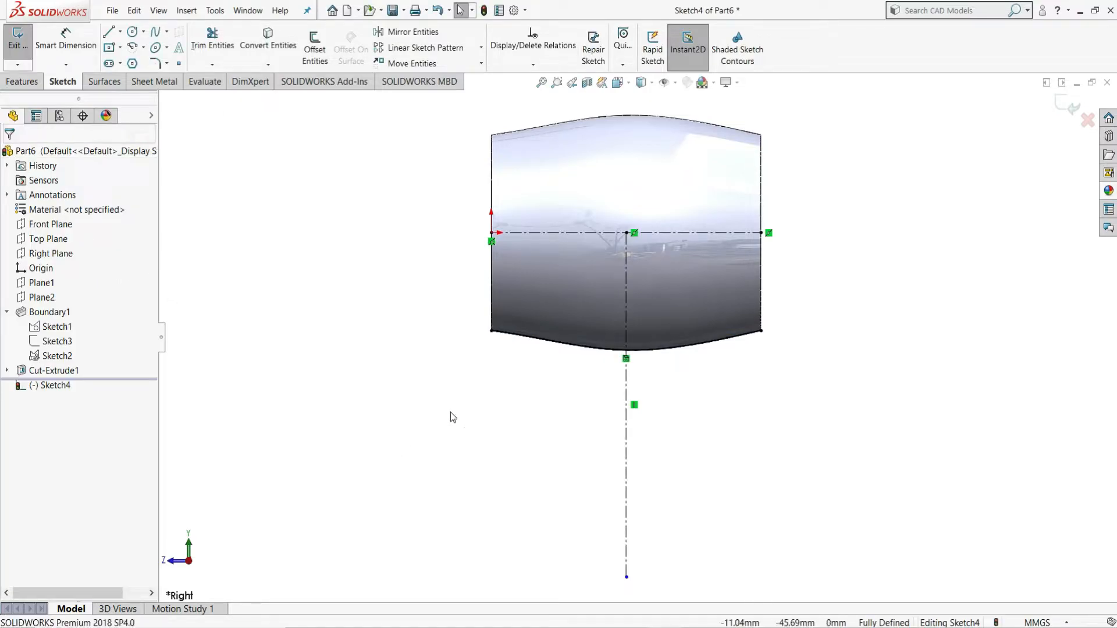
# Step: Draw a slanted line about 41 mm long beside the vertical centerline, ending on the converted lower barrel edge
pyautogui.click(116, 34)
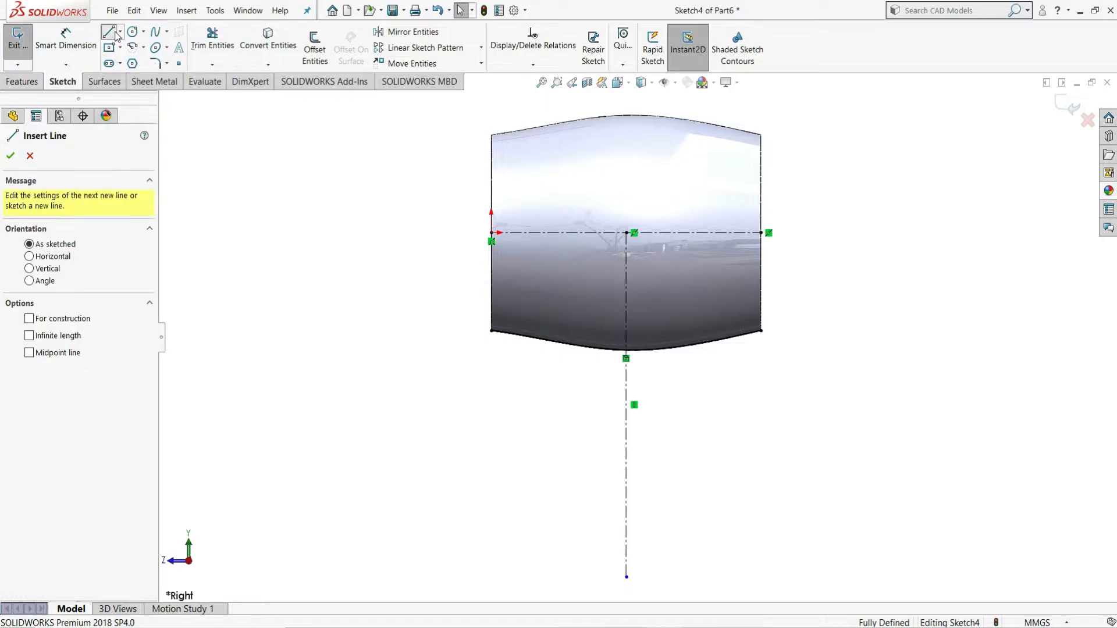
pyautogui.click(538, 490)
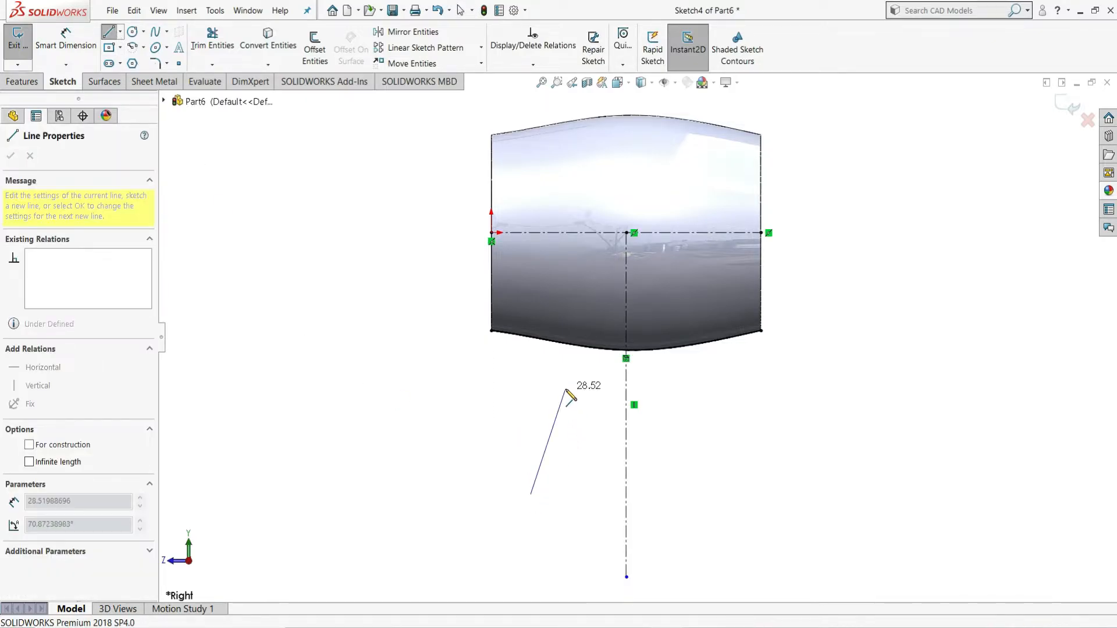
pyautogui.click(590, 347)
pyautogui.rightClick(601, 336)
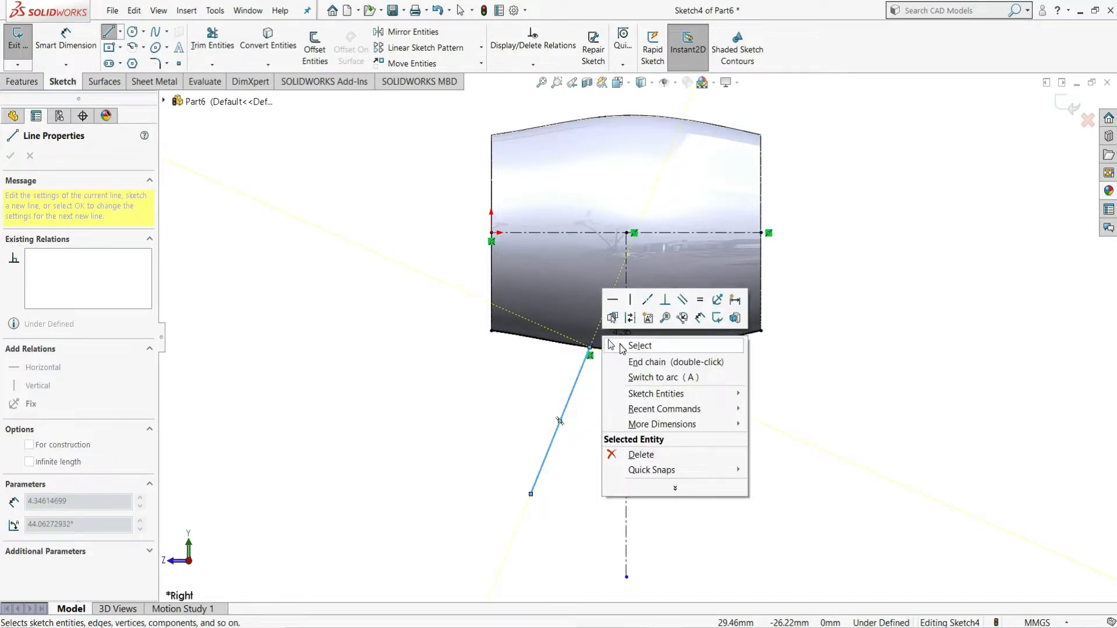
pyautogui.click(639, 346)
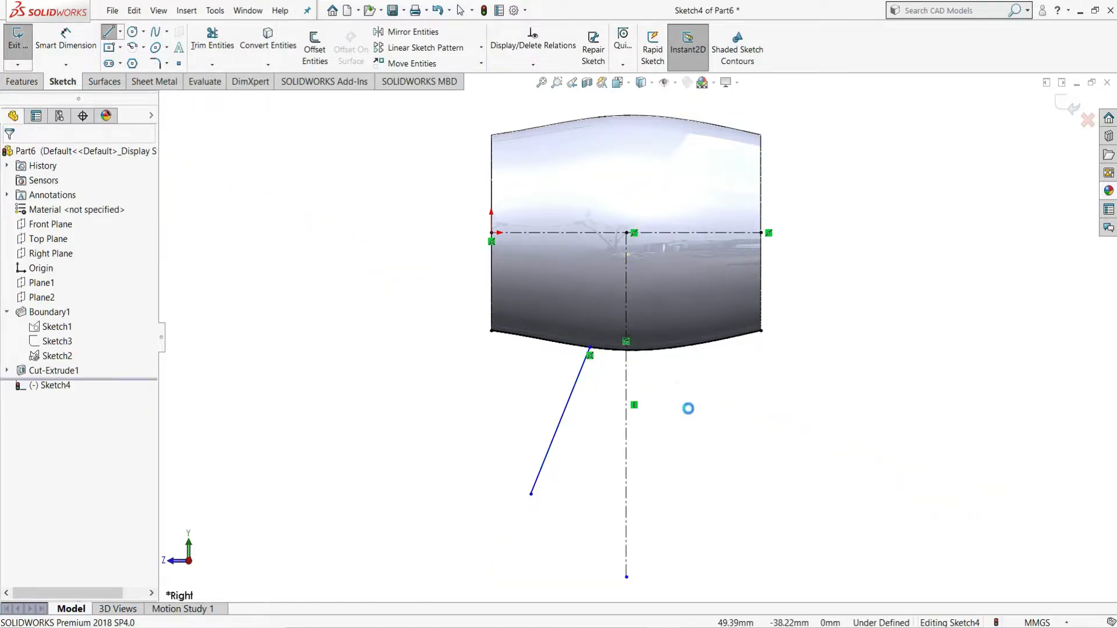
# Step: Dimension the angle between the slanted line and the vertical centerline as 14°
pyautogui.click(66, 40)
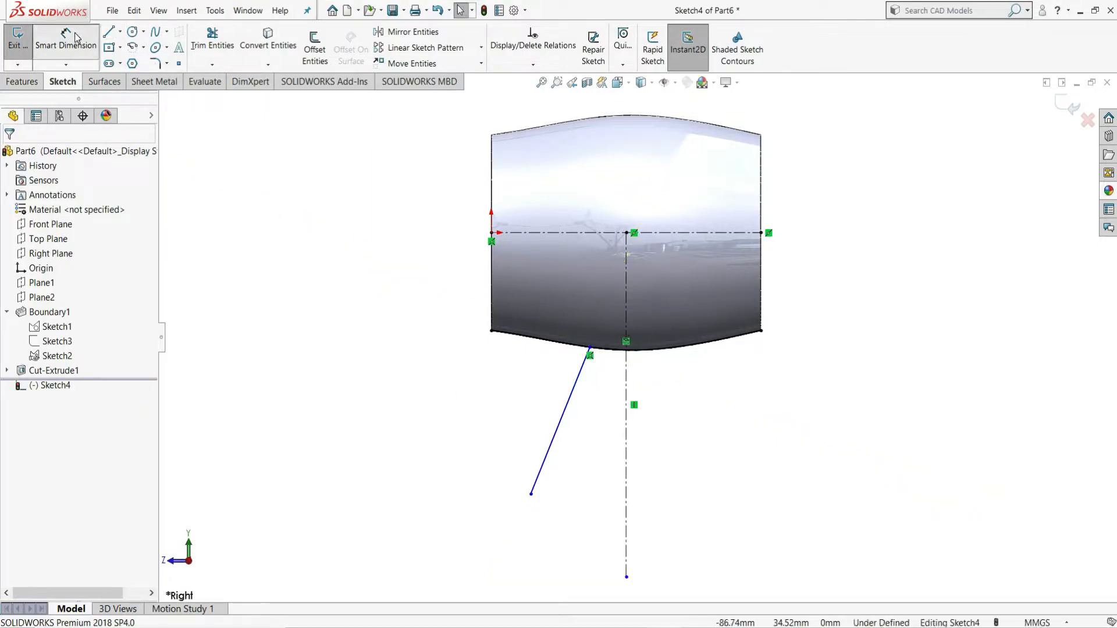
pyautogui.click(631, 428)
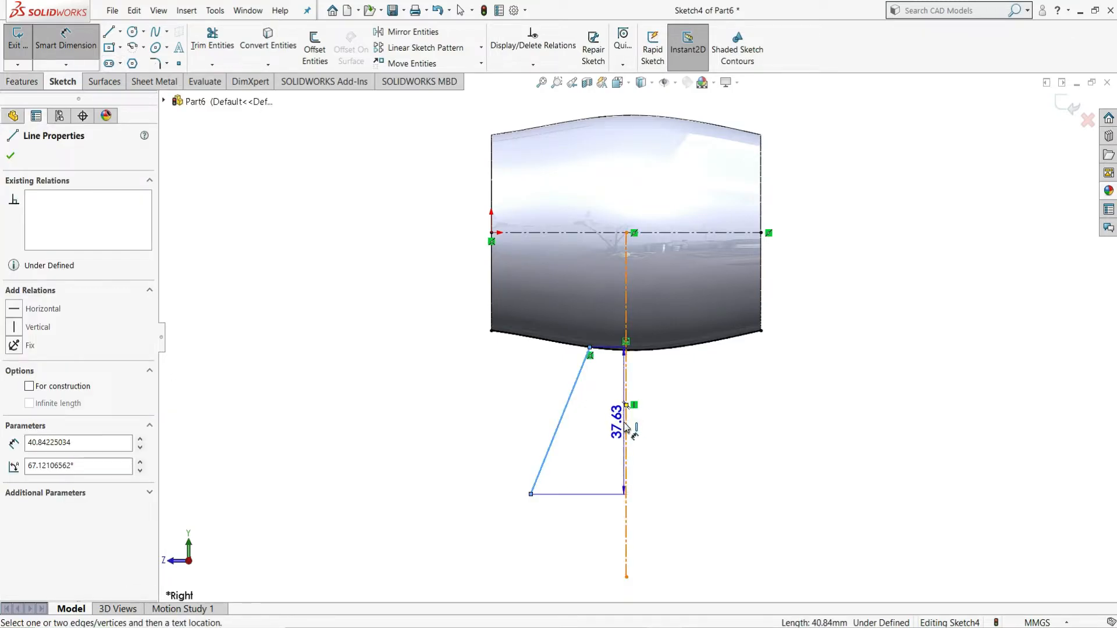
pyautogui.click(559, 428)
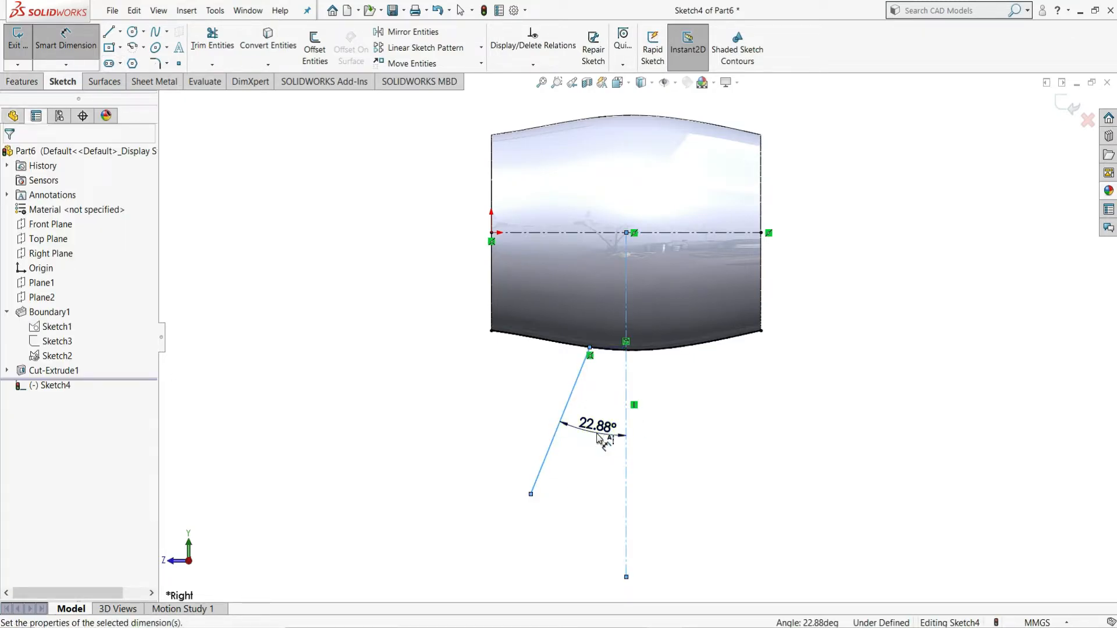
pyautogui.click(599, 438)
pyautogui.write('14')
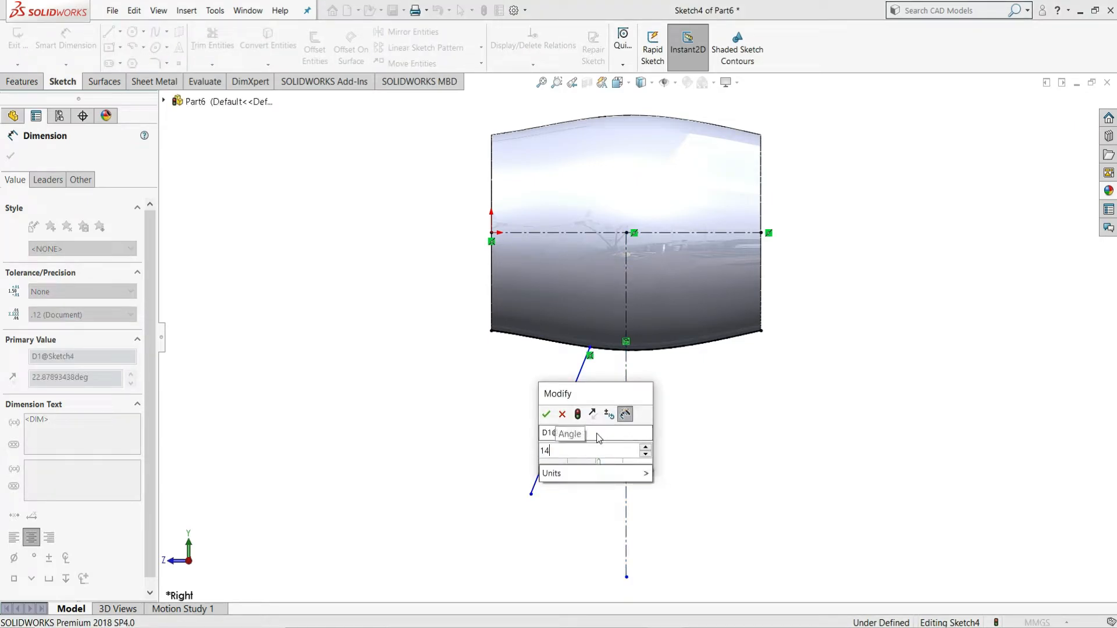
pyautogui.press('Escape')
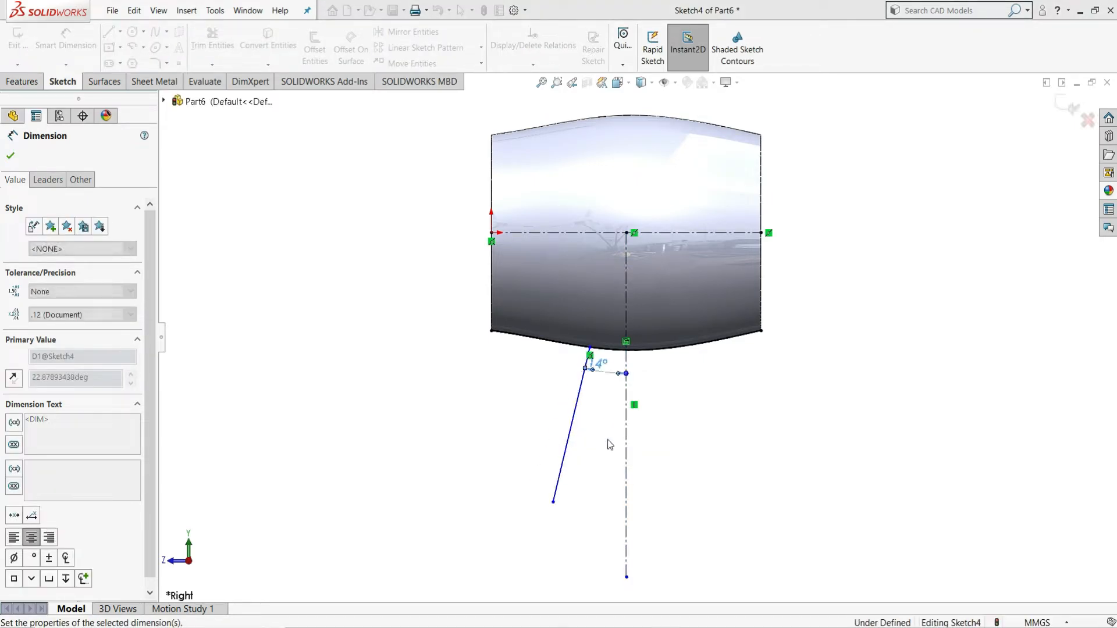
# Step: Dimension the vertical distance from the origin to the slanted line's lower endpoint as 67.25 mm
pyautogui.click(553, 503)
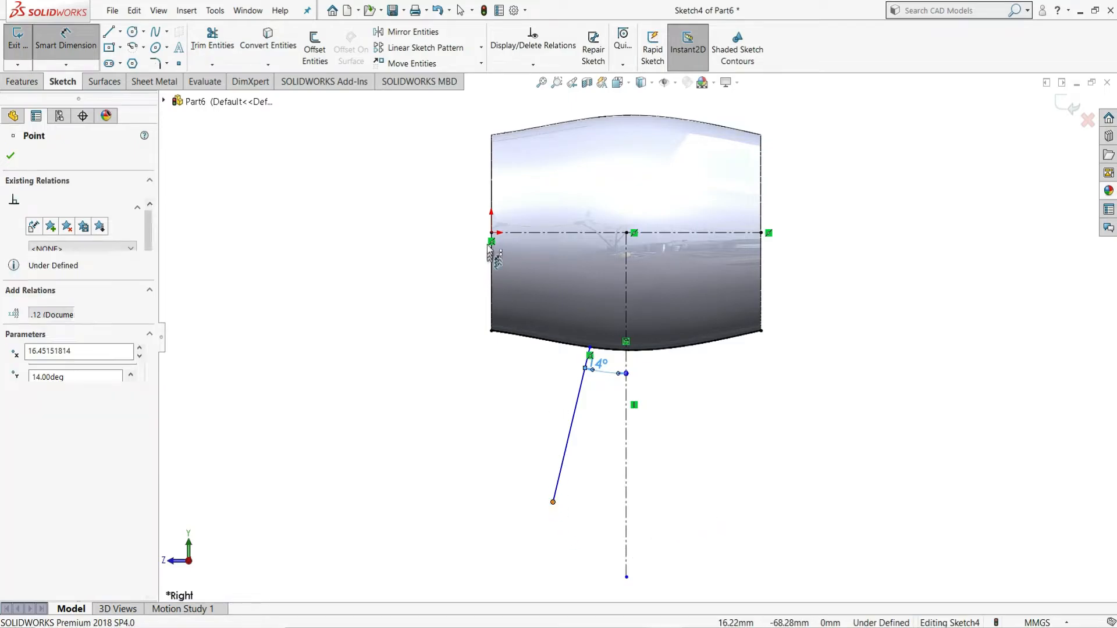
pyautogui.click(492, 232)
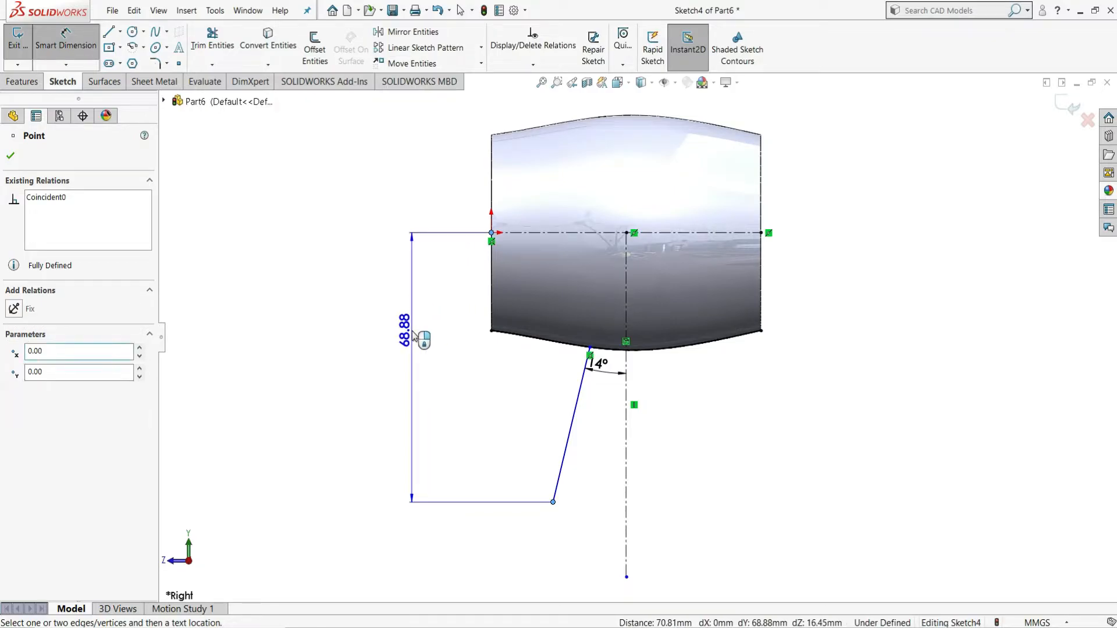
pyautogui.click(413, 336)
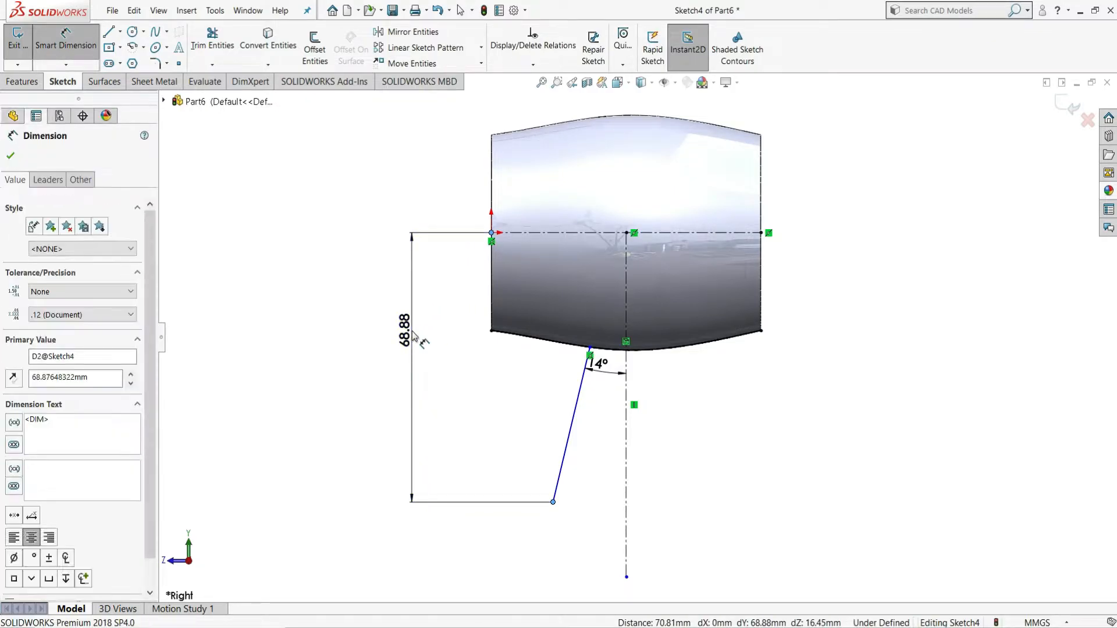
pyautogui.write('67.25')
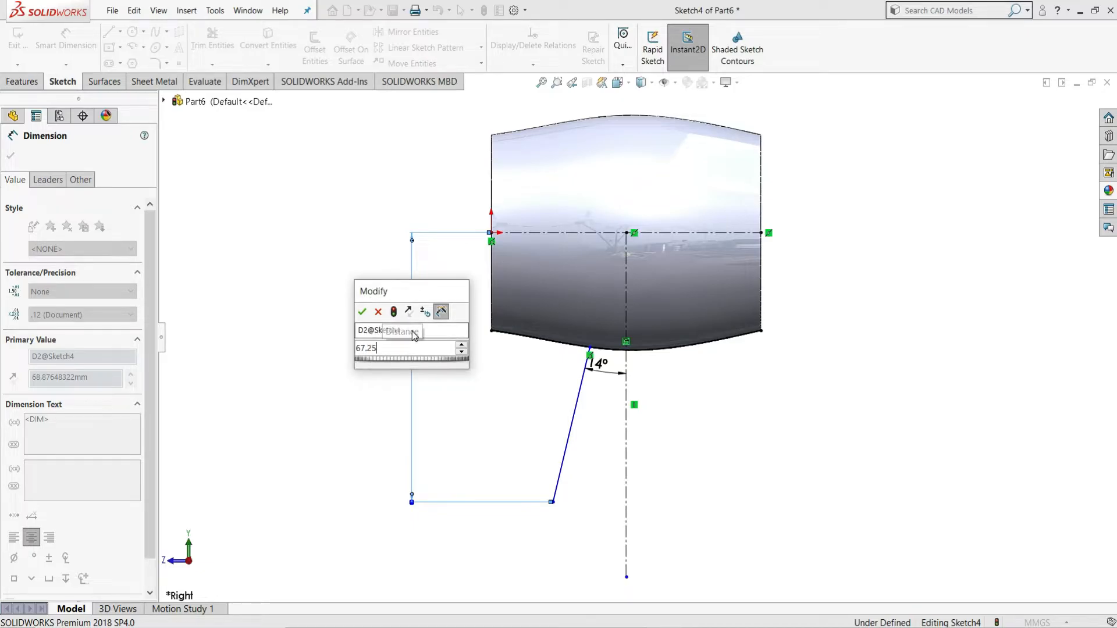
pyautogui.press('Return')
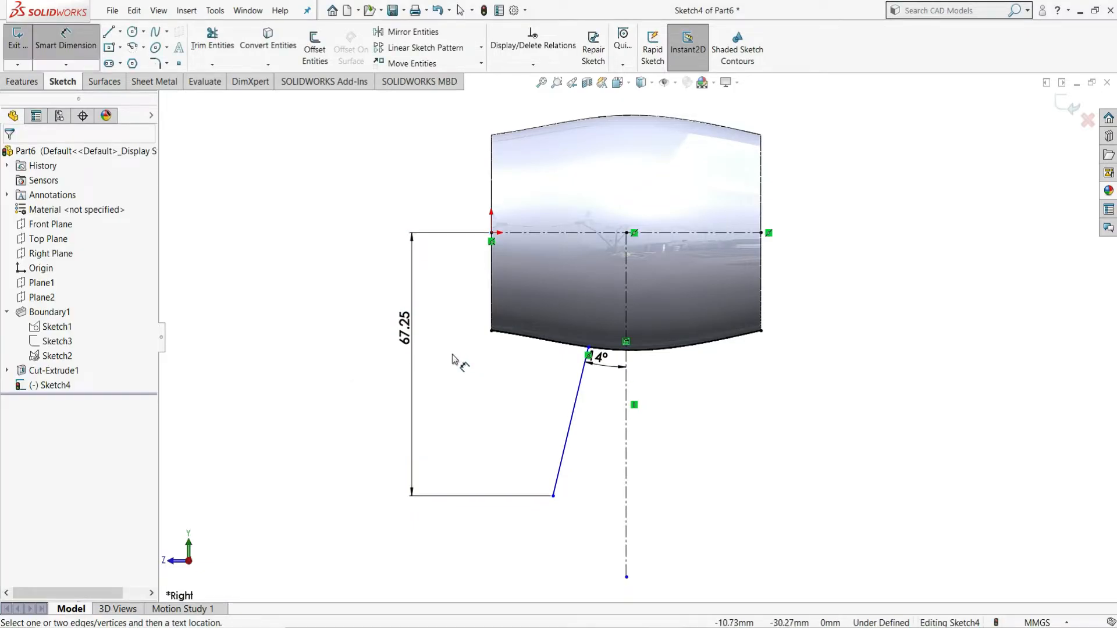
pyautogui.rightClick(473, 356)
pyautogui.click(512, 391)
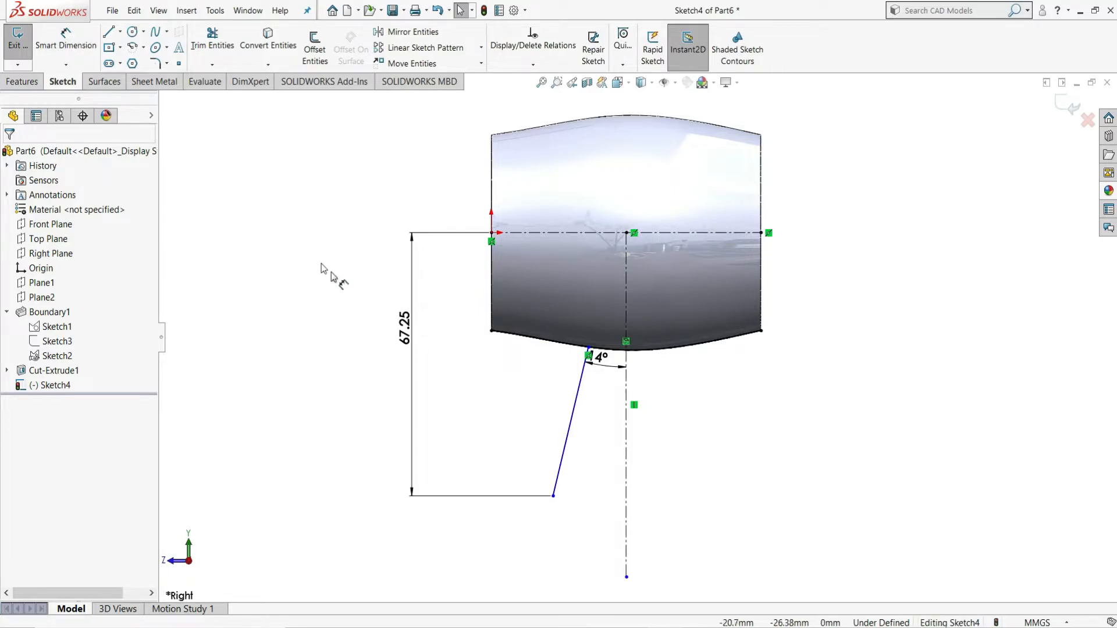
# Step: Draw a horizontal line about 19.55 mm long from the slanted line's lower endpoint to the vertical centerline
pyautogui.click(108, 31)
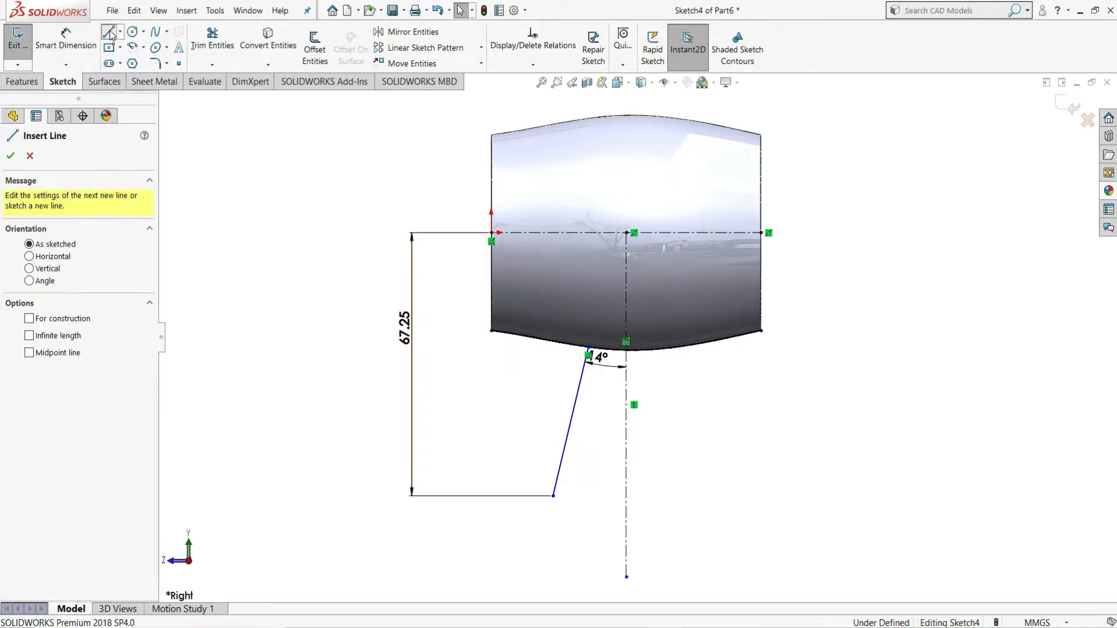
pyautogui.click(553, 496)
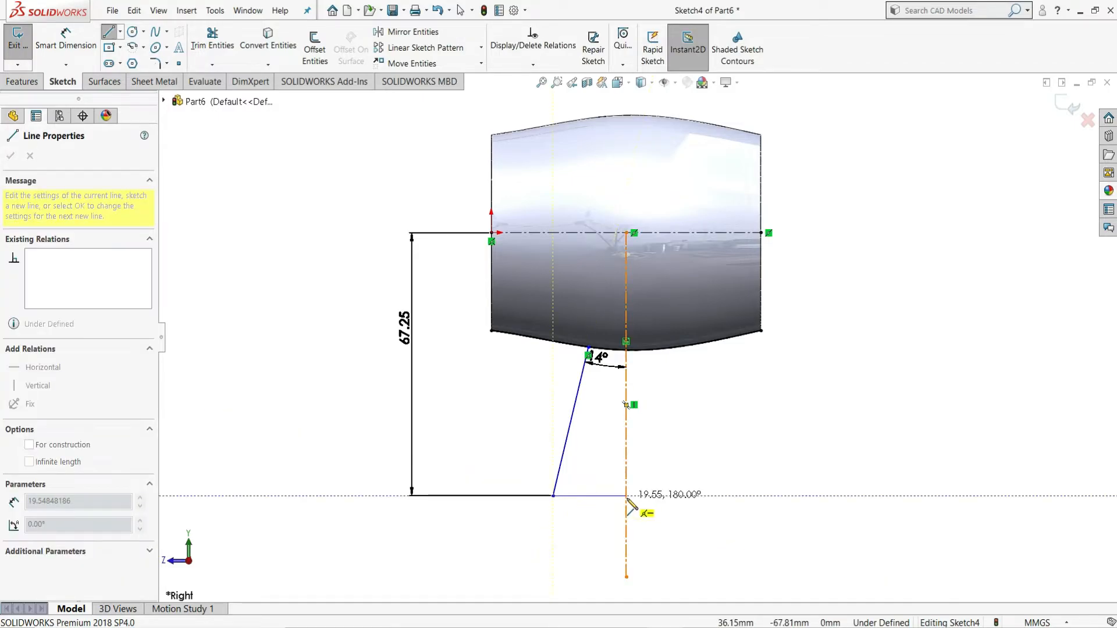
pyautogui.click(627, 496)
pyautogui.rightClick(629, 499)
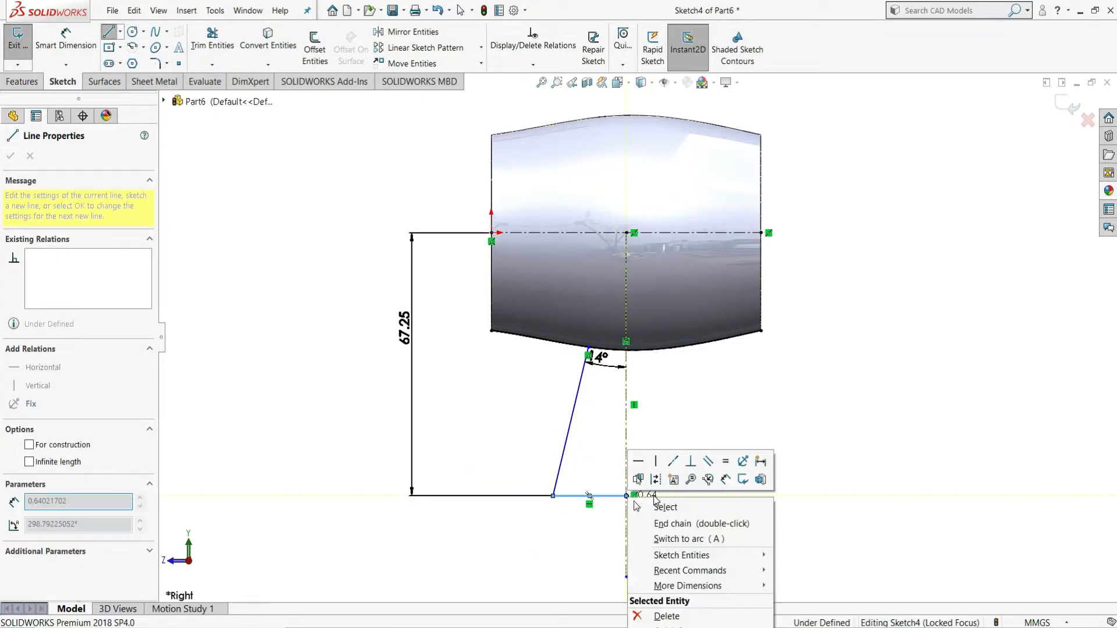
pyautogui.click(664, 508)
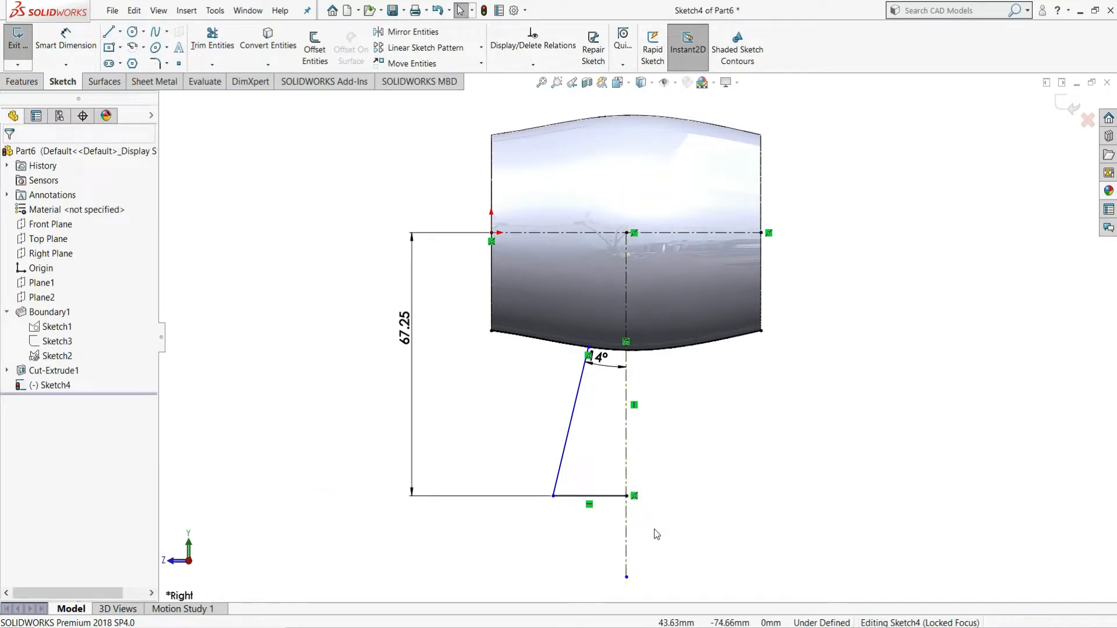
# Step: Convert the vertical centerline to a solid line and trim away the converted lower barrel edge
pyautogui.scroll(1, 655, 538)
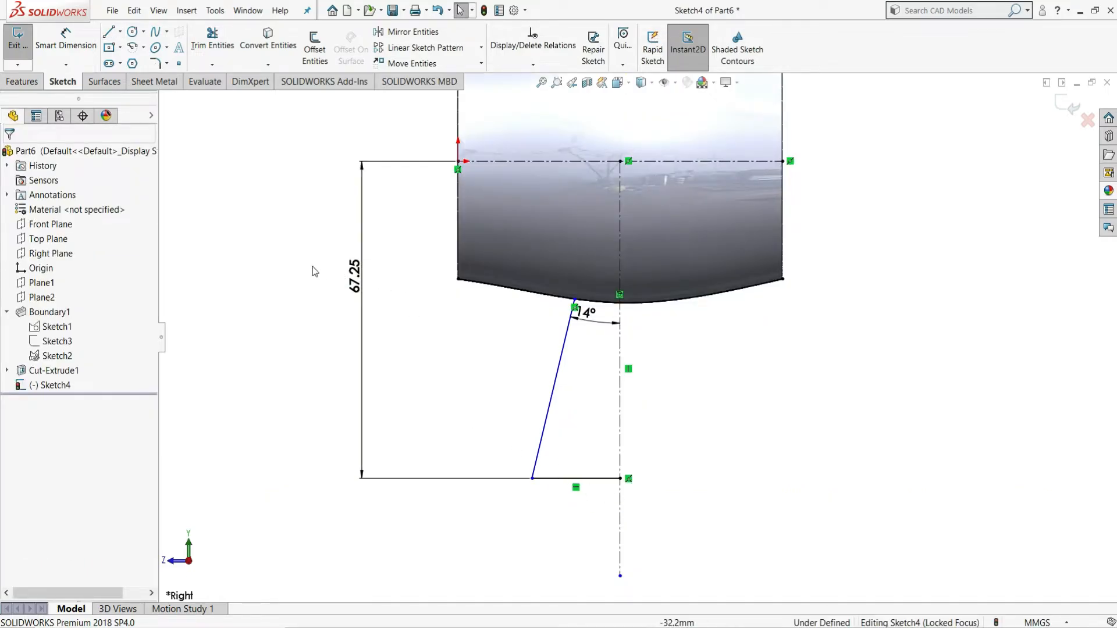
pyautogui.click(619, 210)
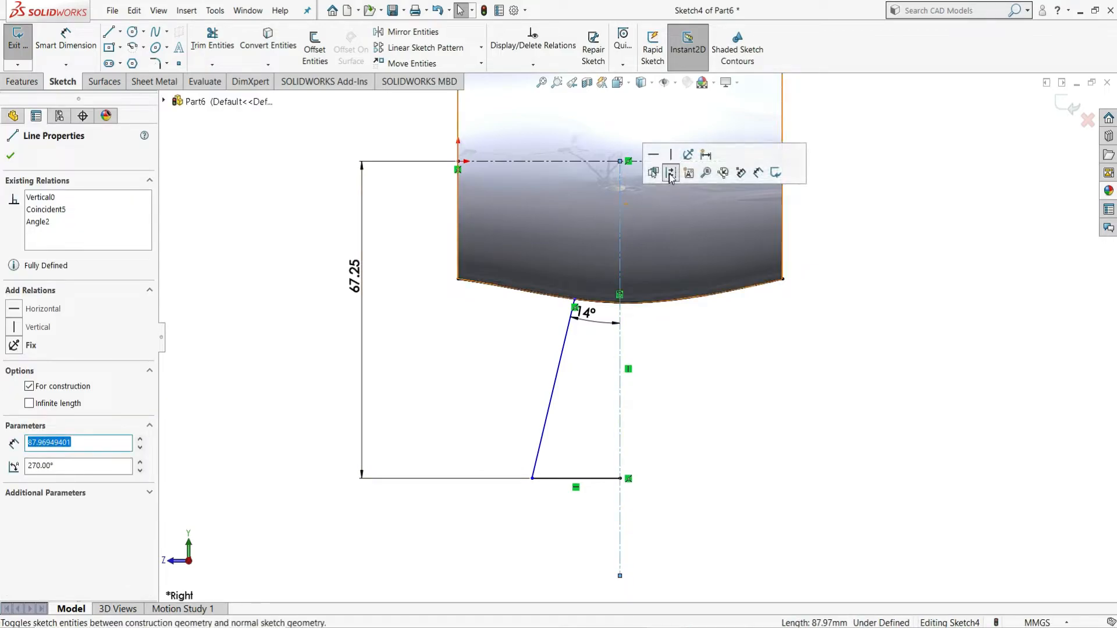
pyautogui.click(671, 173)
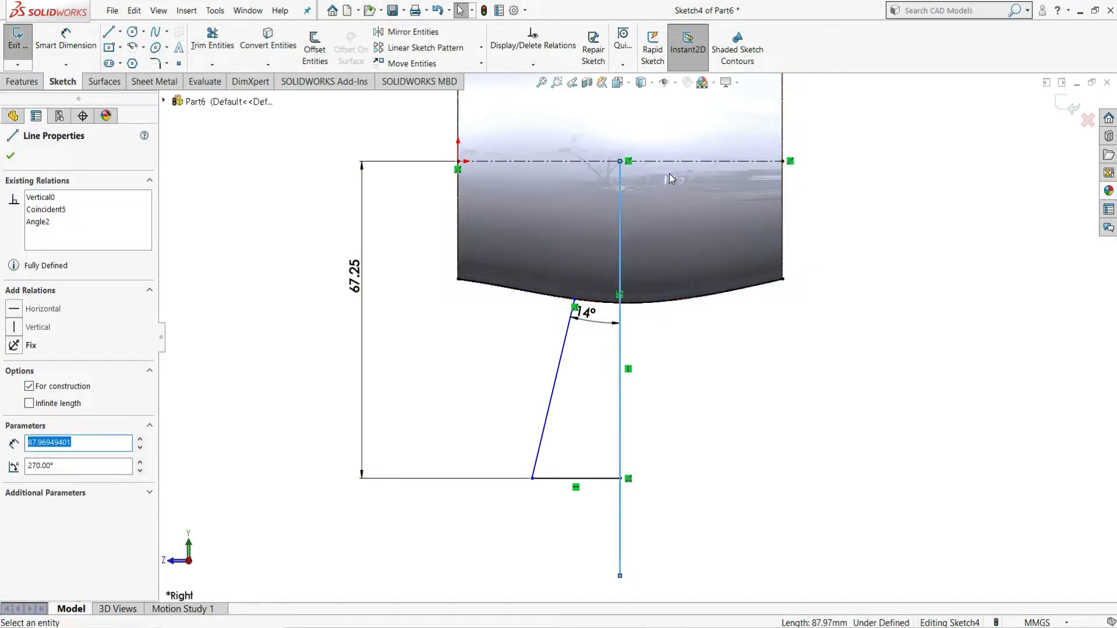
pyautogui.click(830, 232)
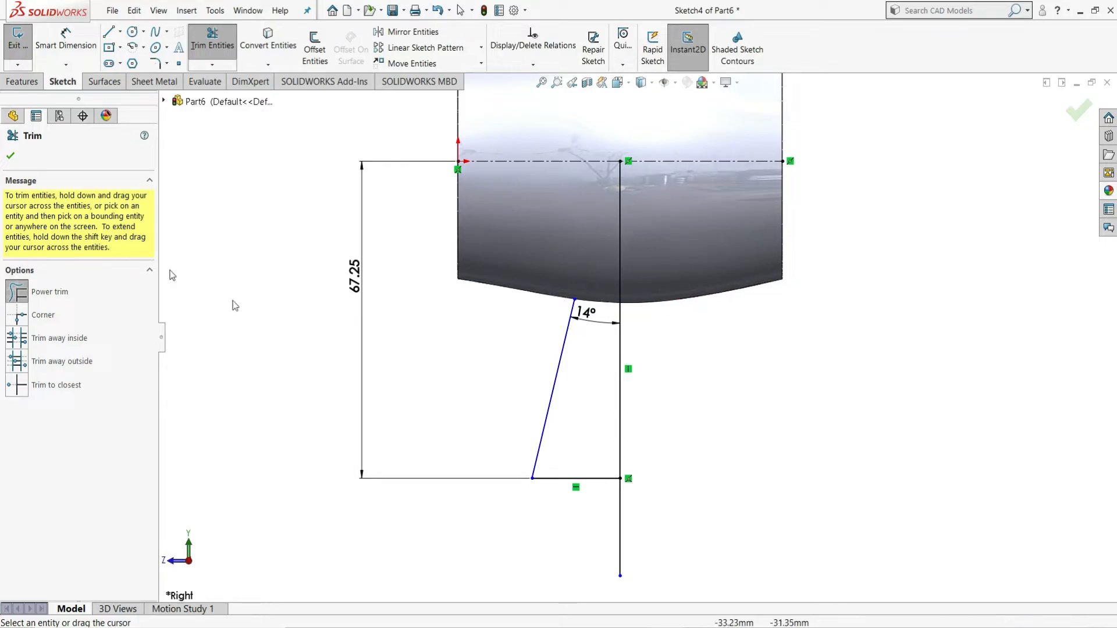
pyautogui.click(10, 155)
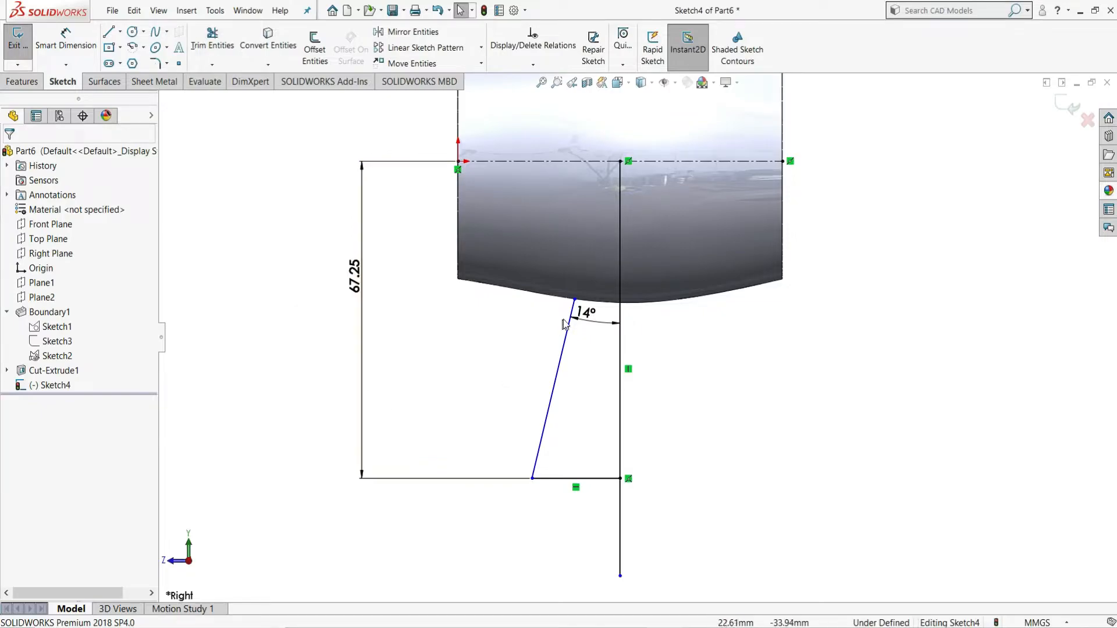
# Step: Extend the slanted line's free upper endpoint upward past the barrel's lower edge, into the barrel
pyautogui.scroll(-3, 576, 302)
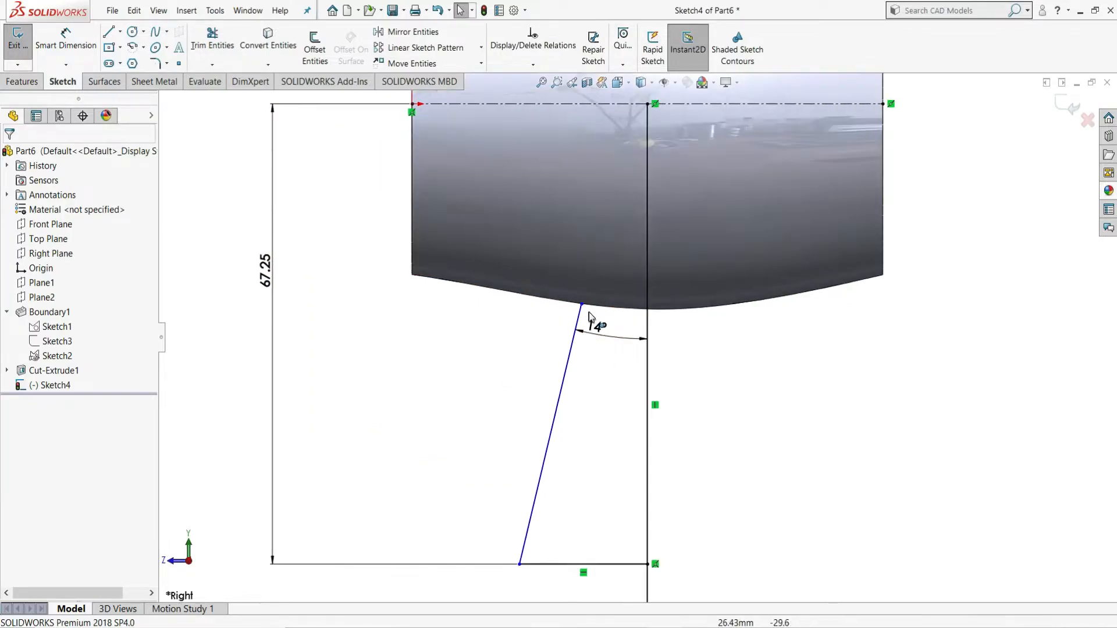
pyautogui.moveTo(582, 305); pyautogui.dragTo(589, 272)
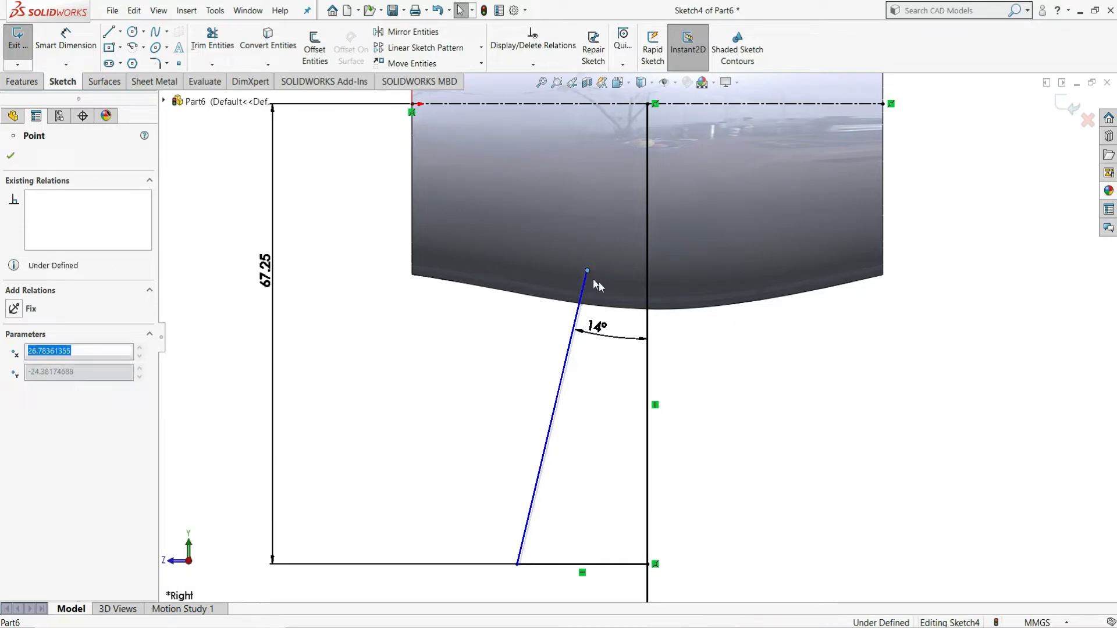
pyautogui.click(724, 409)
# Step: Draw a horizontal line from the slanted line's upper endpoint to the vertical line, closing the stem profile
pyautogui.scroll(2, 718, 413)
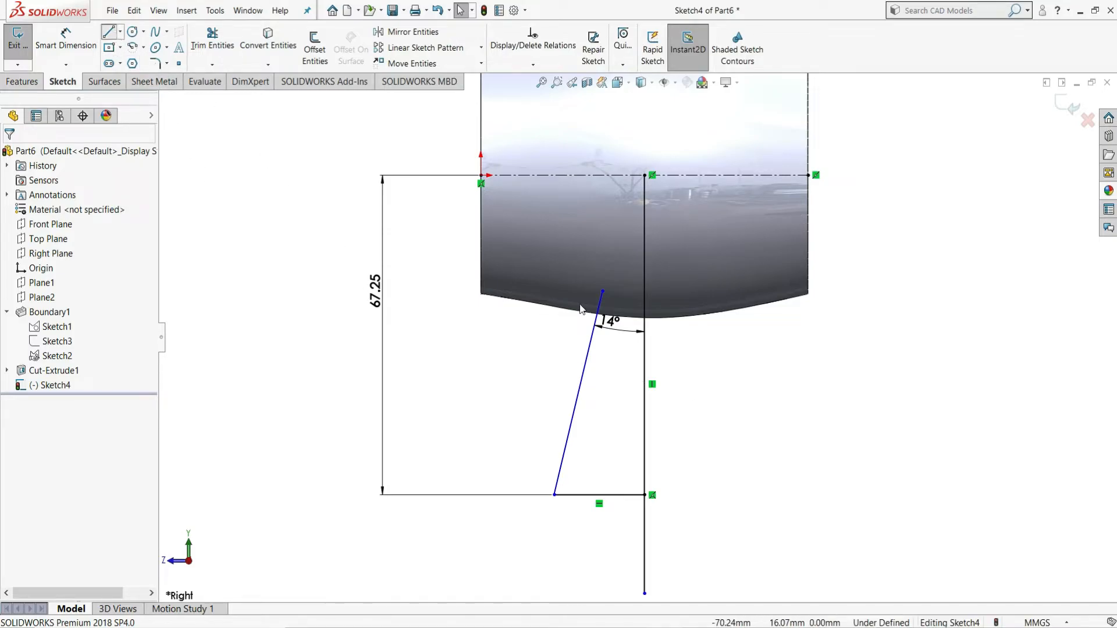
pyautogui.click(603, 291)
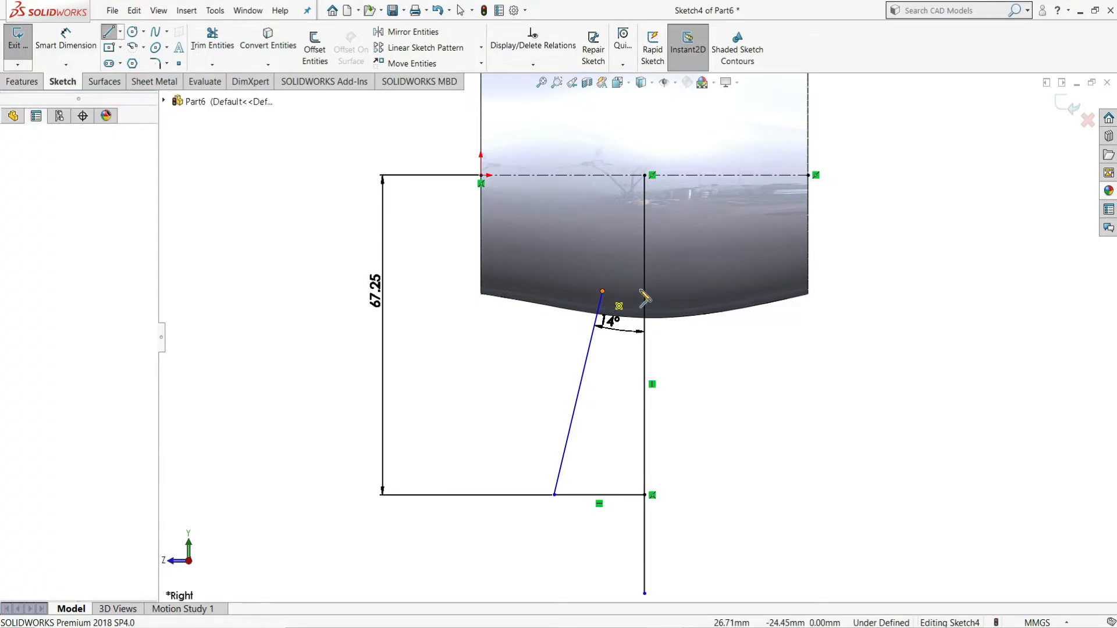
pyautogui.click(644, 291)
pyautogui.rightClick(689, 302)
pyautogui.click(670, 274)
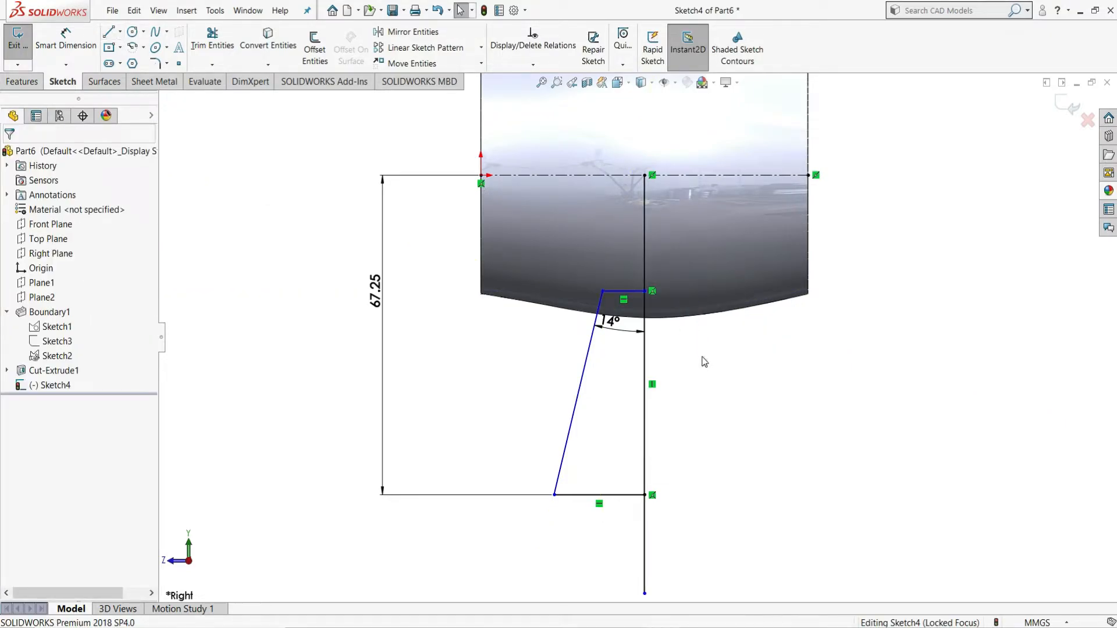
# Step: Trim the vertical line's excess above and below the closed stem profile
pyautogui.click(212, 41)
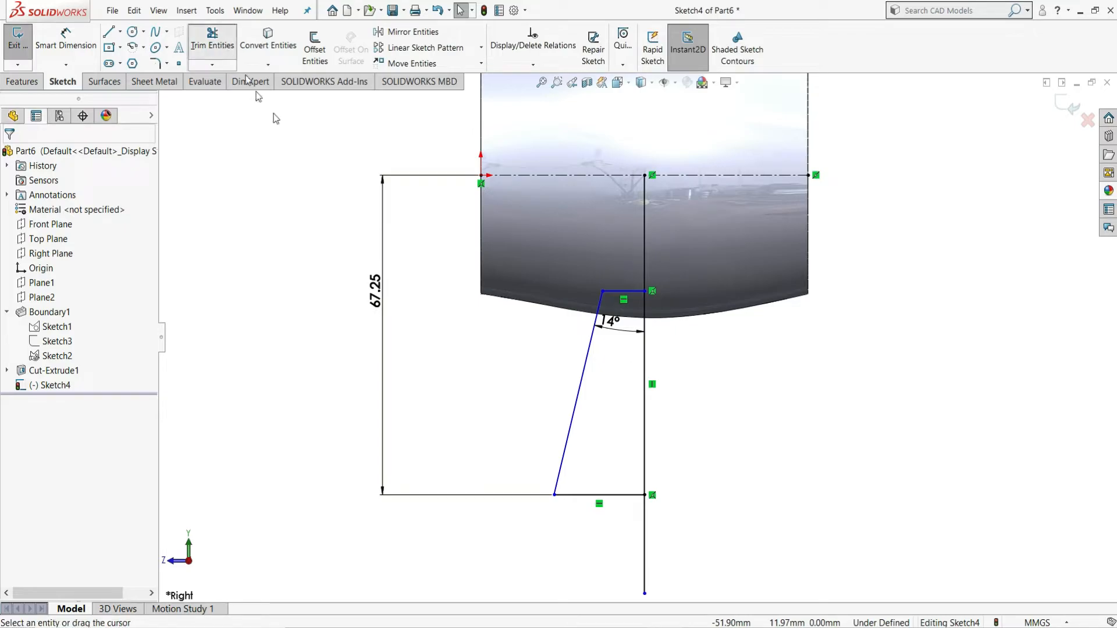
pyautogui.moveTo(794, 547); pyautogui.dragTo(573, 575)
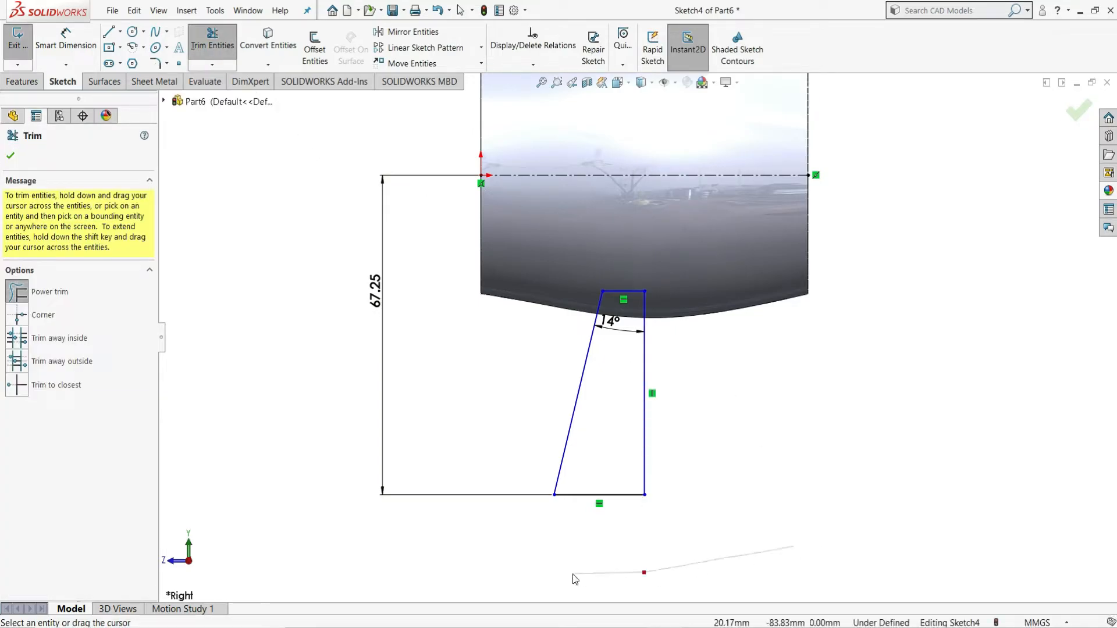
pyautogui.click(10, 157)
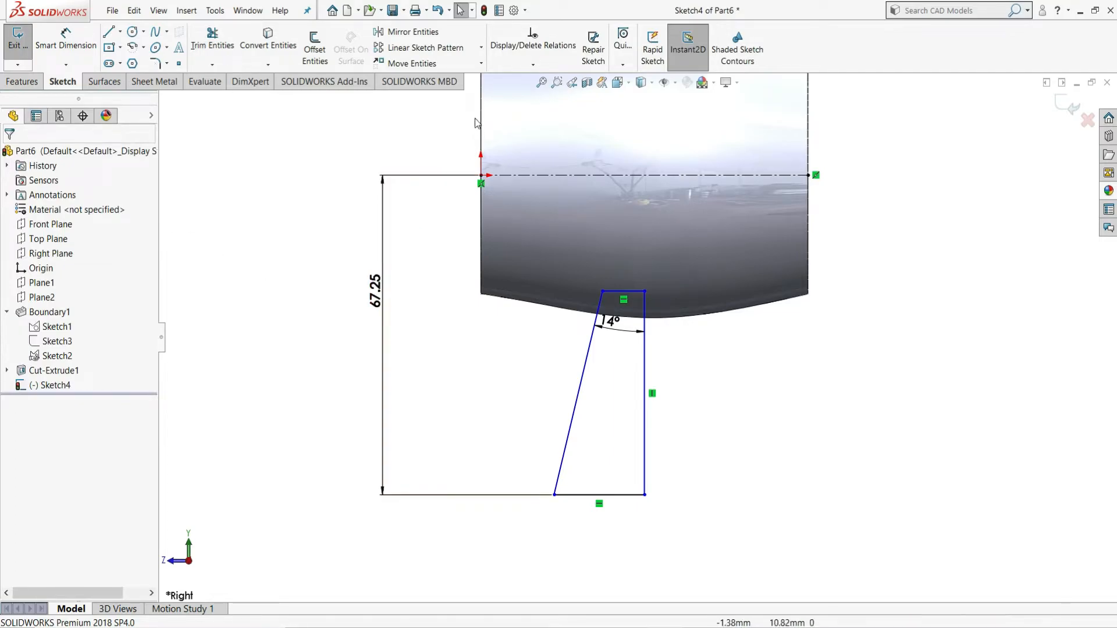
# Step: Fully define all entities in the sketch with automatically calculated dimensions
pyautogui.click(526, 67)
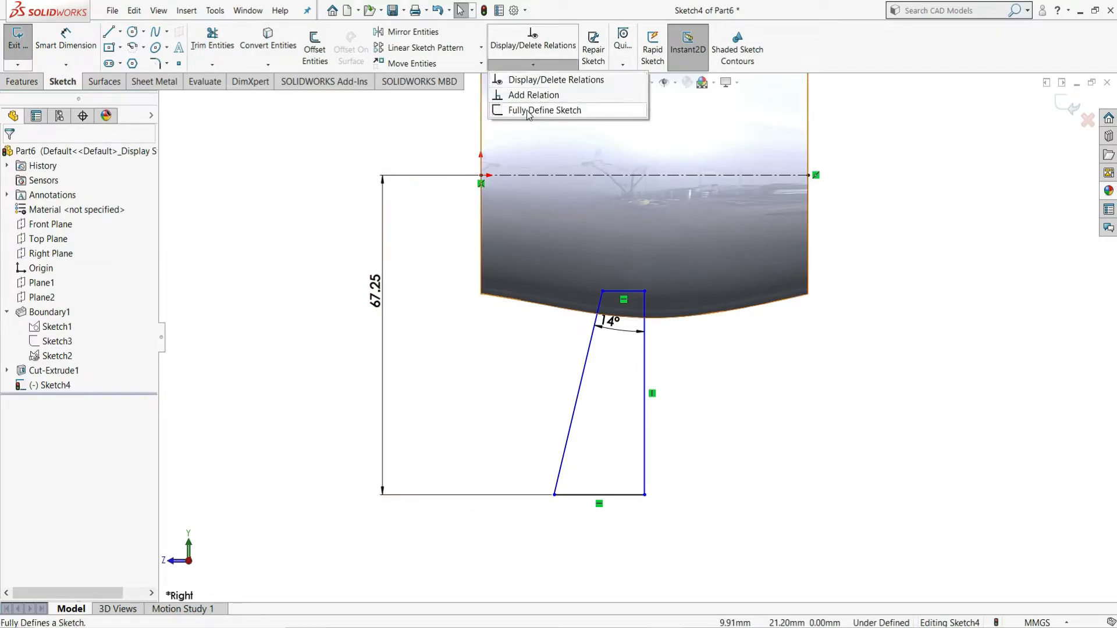
pyautogui.click(530, 110)
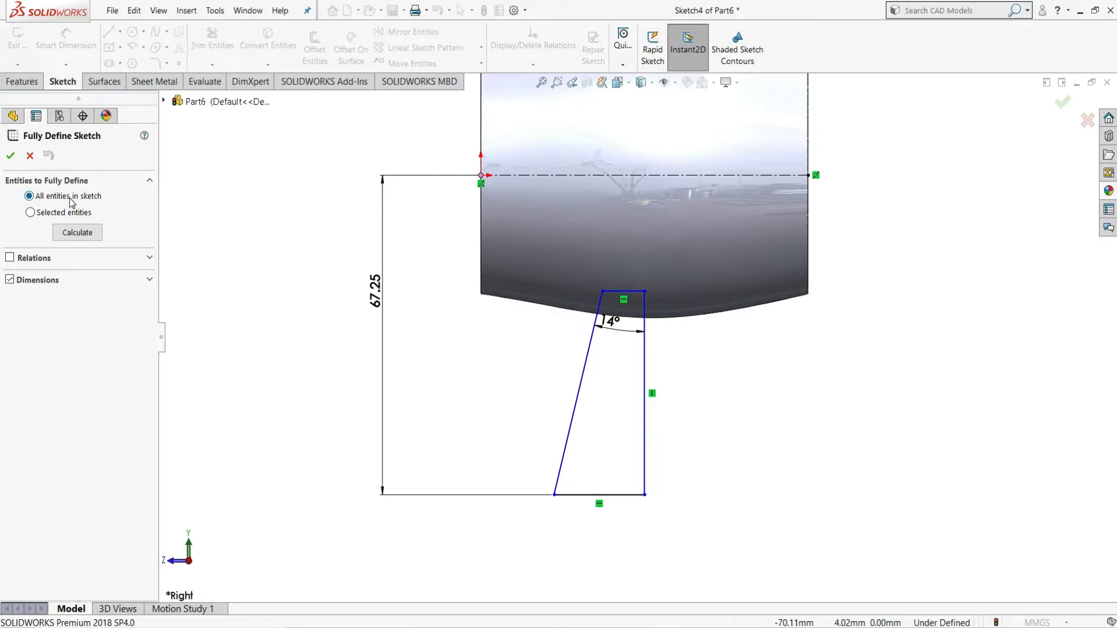
pyautogui.click(80, 236)
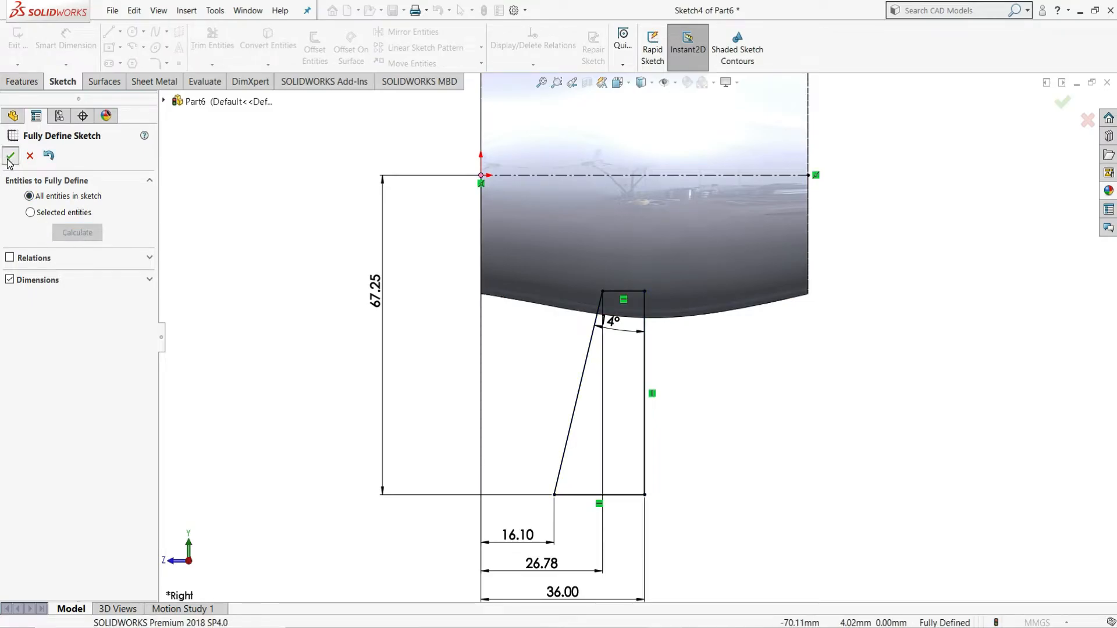
pyautogui.click(10, 156)
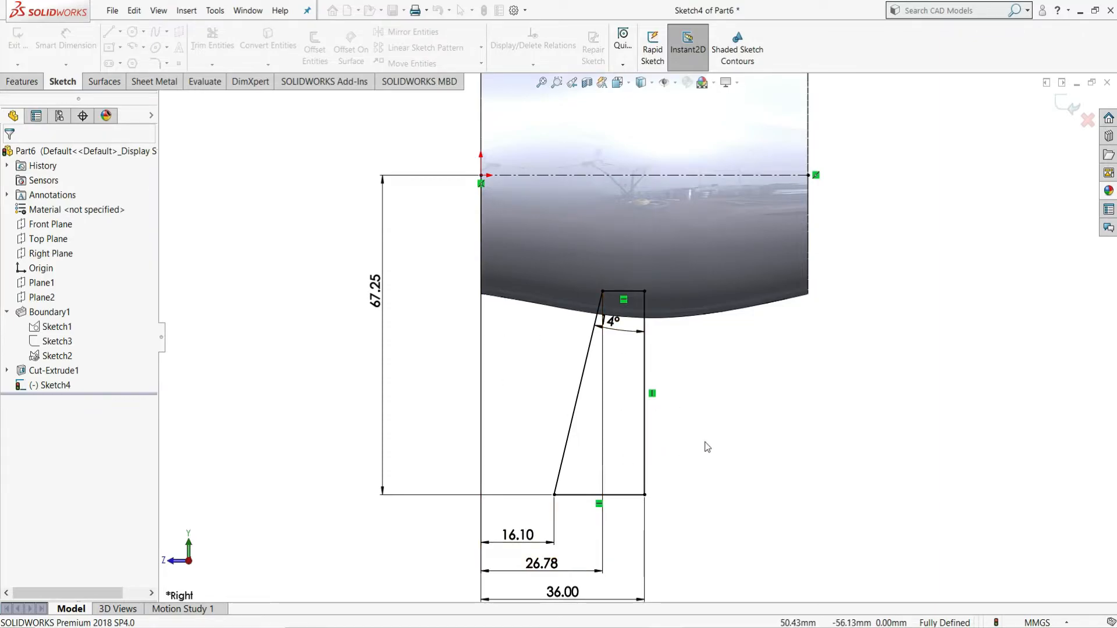
# Step: Revolve the stem profile 360° about its vertical line, merged with the barrel
pyautogui.click(22, 82)
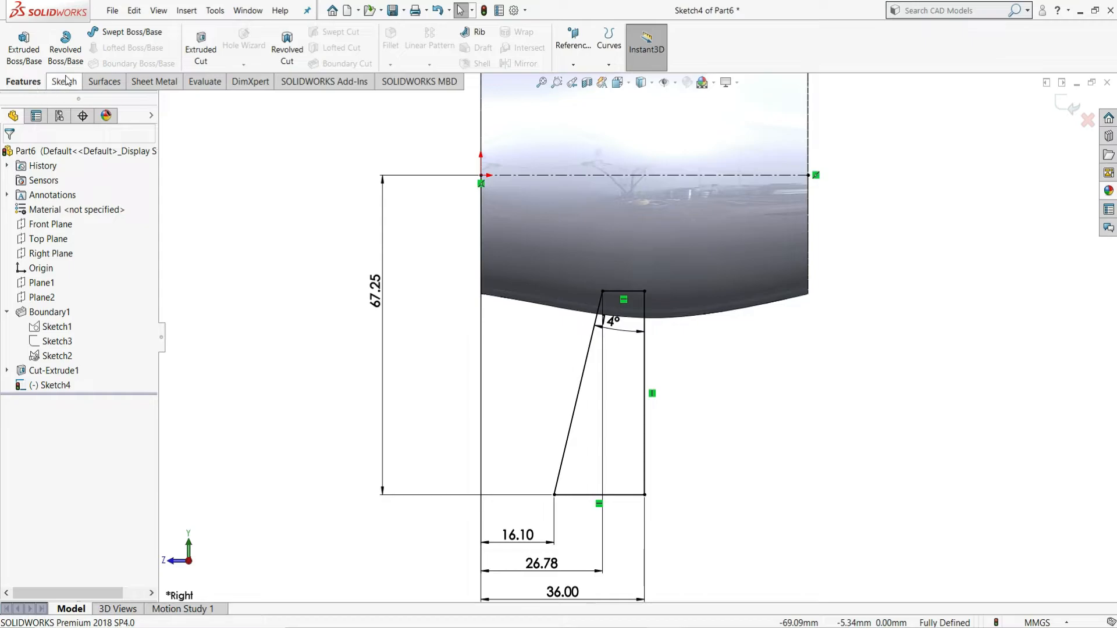
pyautogui.click(67, 50)
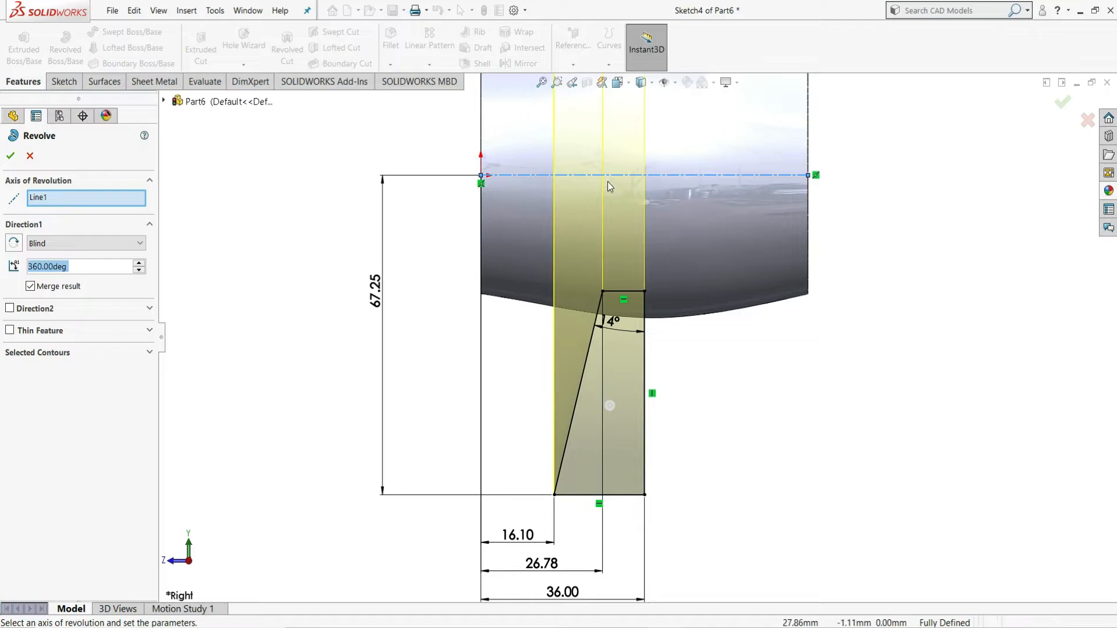
pyautogui.rightClick(92, 202)
pyautogui.click(119, 207)
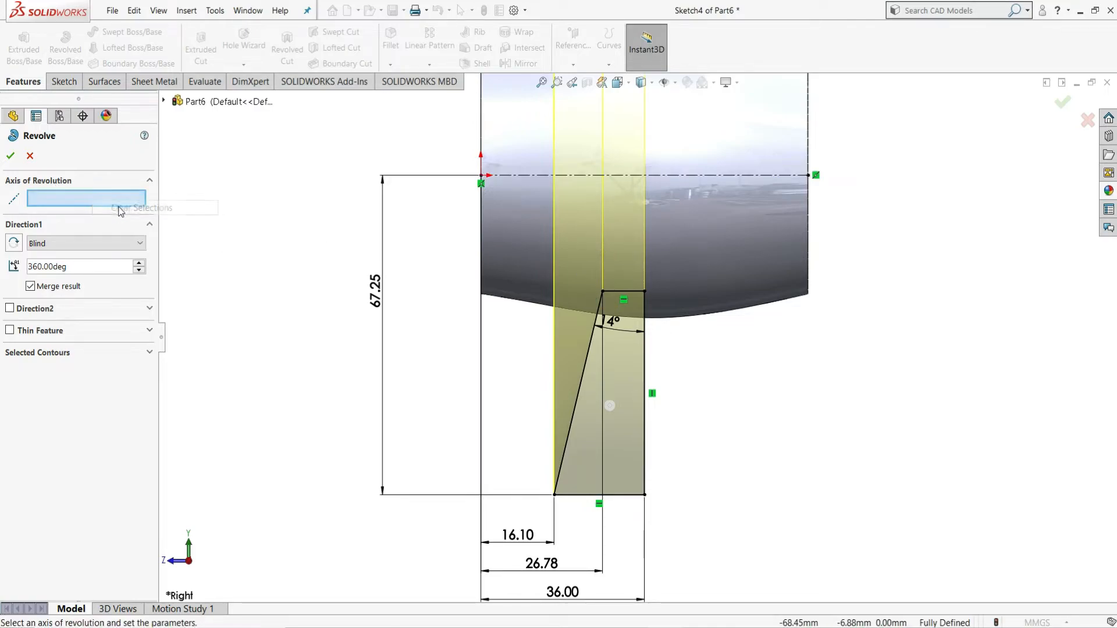
pyautogui.click(645, 375)
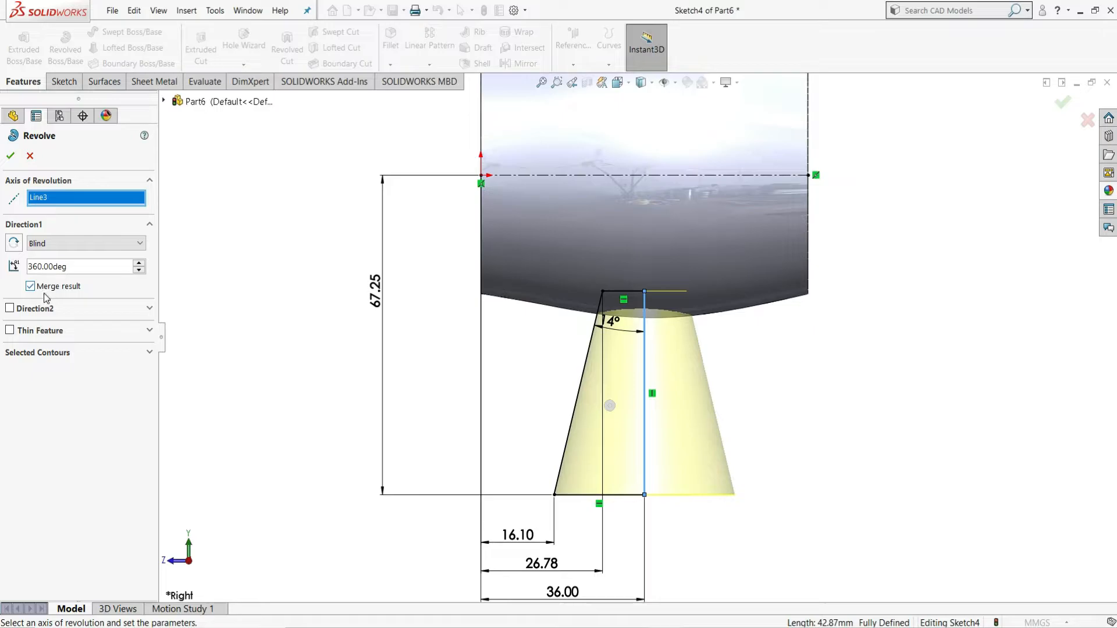
pyautogui.press('Return')
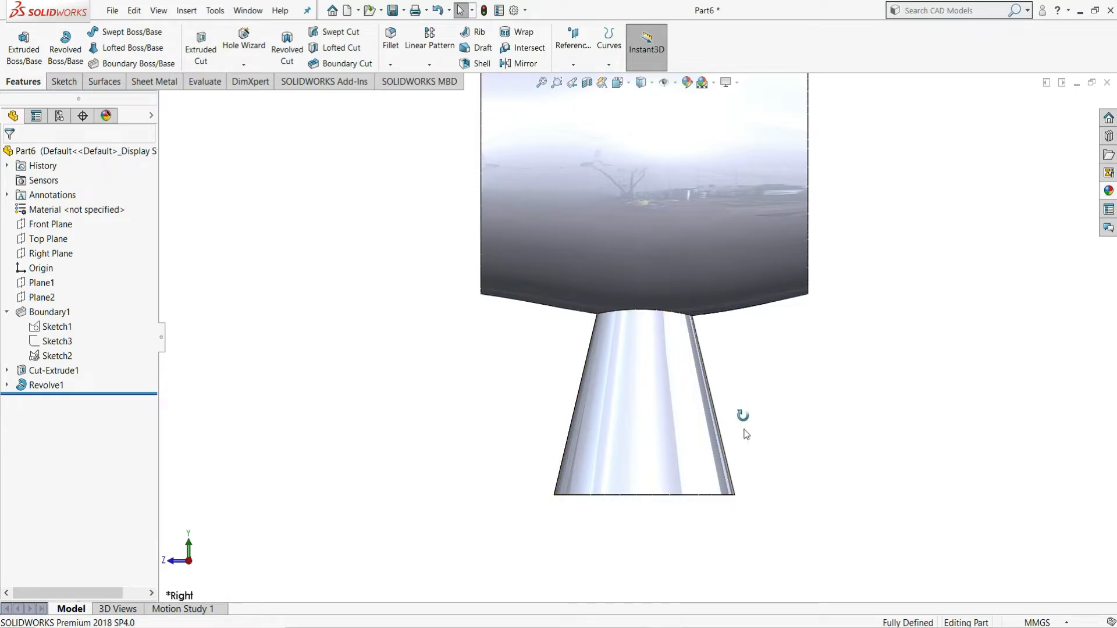
# Step: Start a new sketch on the flat circular bottom face of the tapered stem
pyautogui.moveTo(744, 429); pyautogui.dragTo(736, 275, button='middle')
pyautogui.click(659, 445)
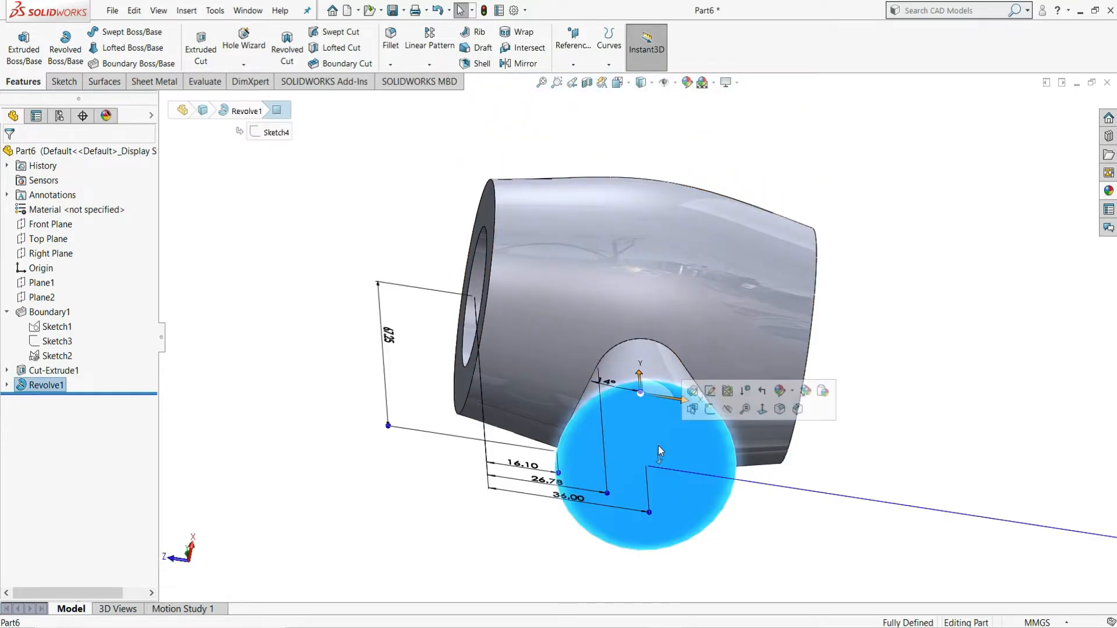
pyautogui.click(712, 407)
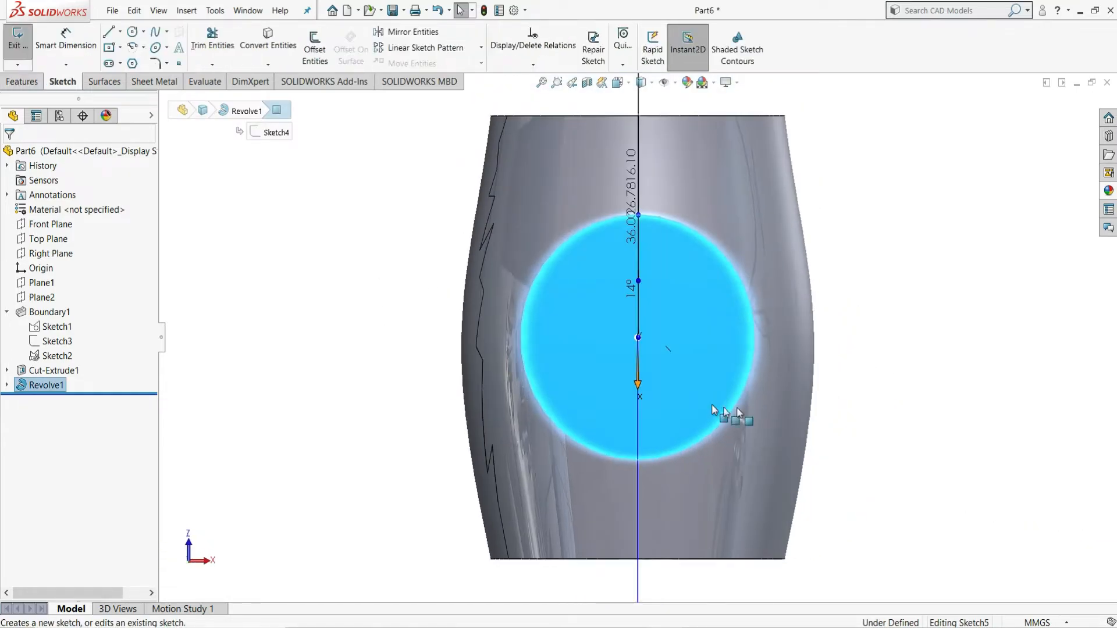
pyautogui.press('f')
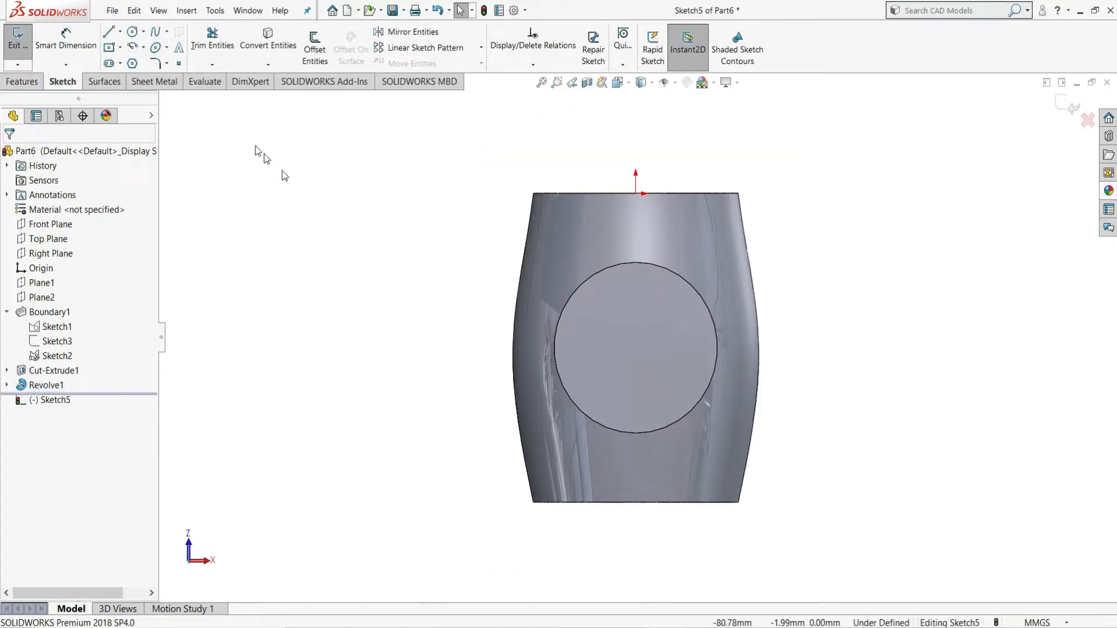
# Step: Sketch a center rectangle about 80 mm wide and 96 mm high, centered on the stem's circular bottom face
pyautogui.click(109, 49)
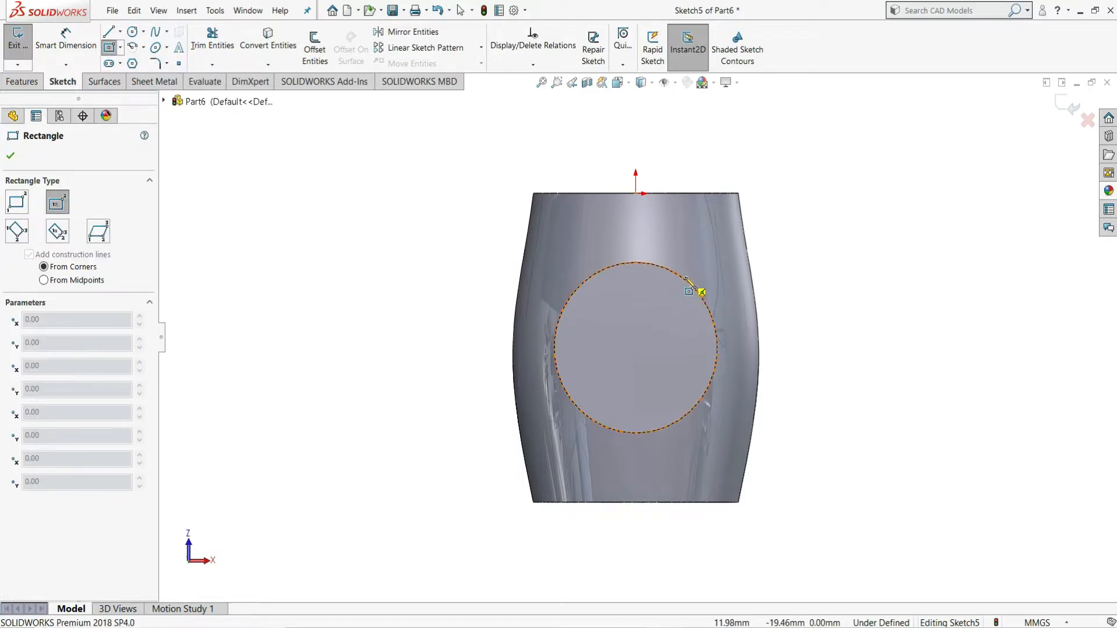
pyautogui.click(635, 348)
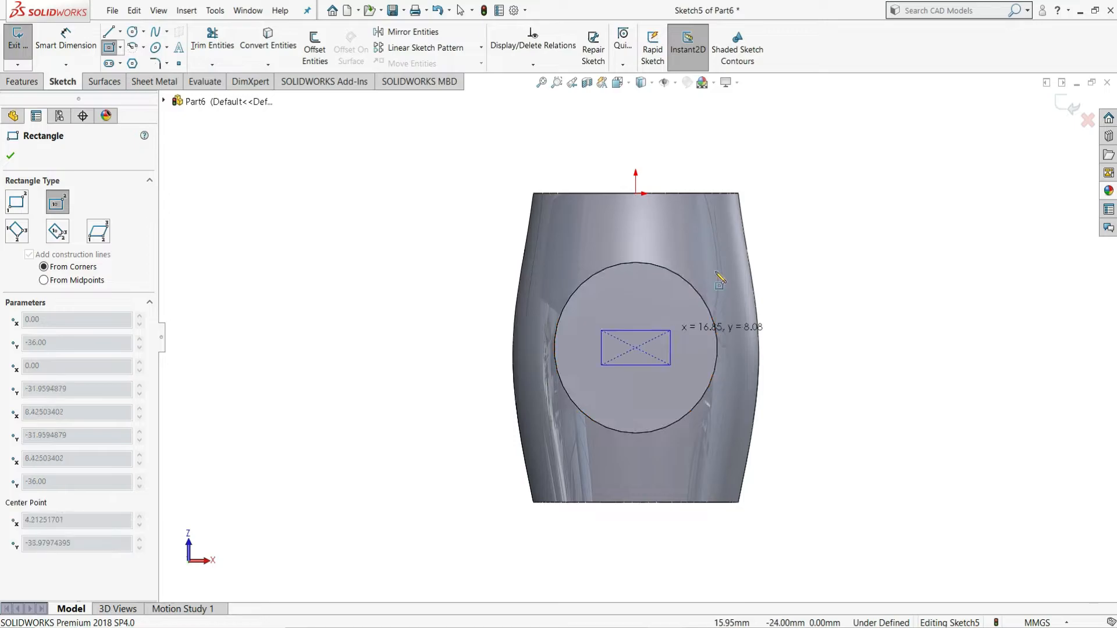
pyautogui.click(801, 142)
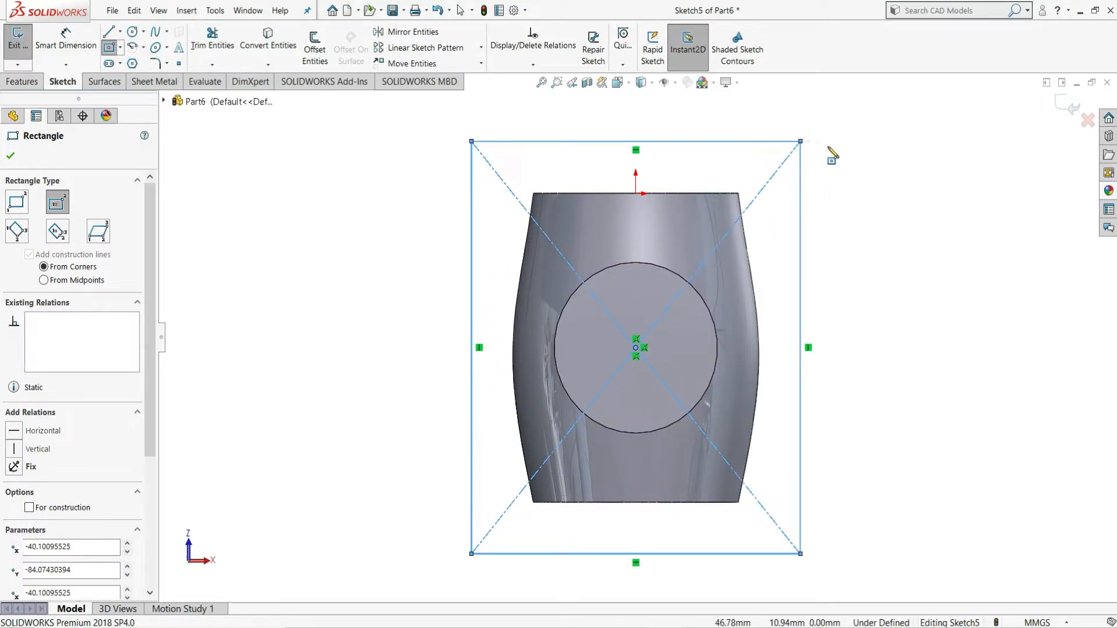
pyautogui.rightClick(853, 173)
pyautogui.click(847, 155)
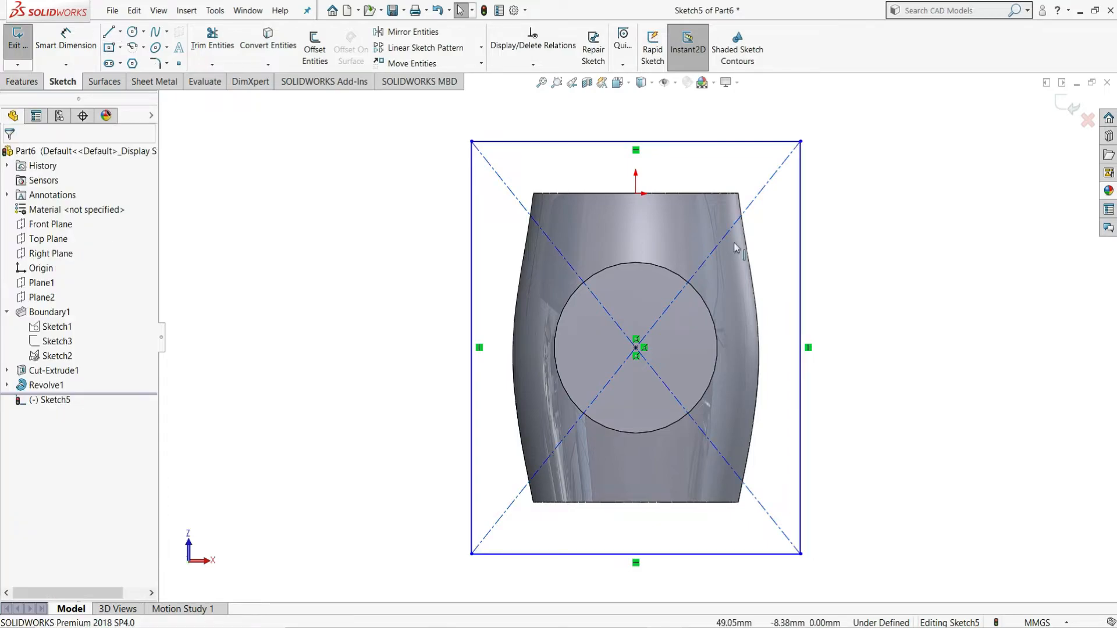
# Step: Dimension the rectangle's vertical side and set its height to 70 mm
pyautogui.click(66, 41)
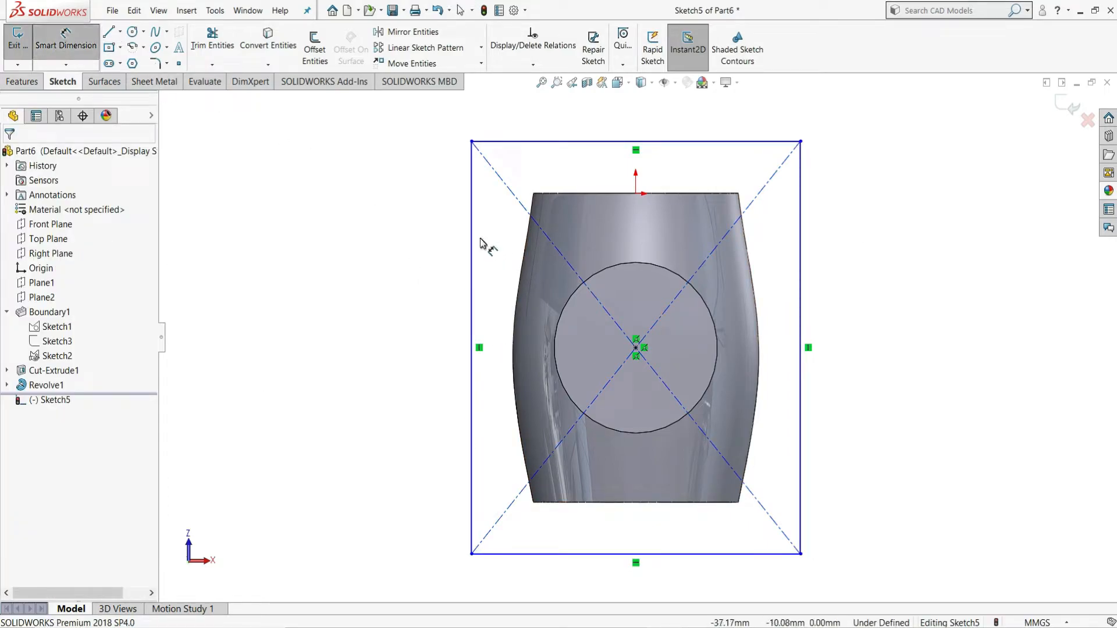
pyautogui.click(428, 266)
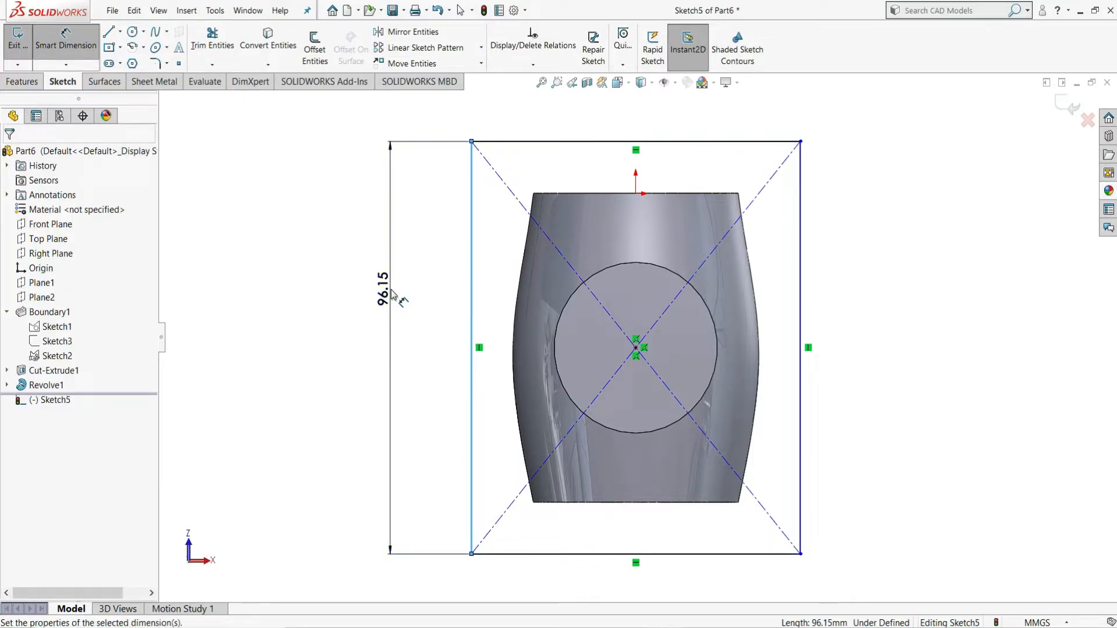
pyautogui.click(391, 294)
pyautogui.write('70')
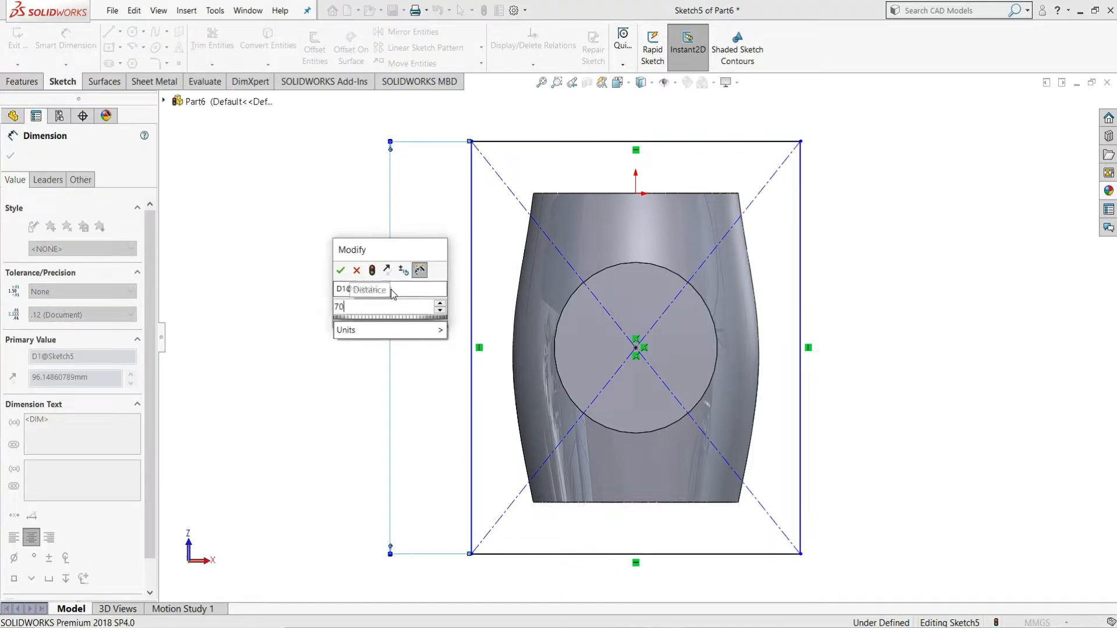
pyautogui.press('Return')
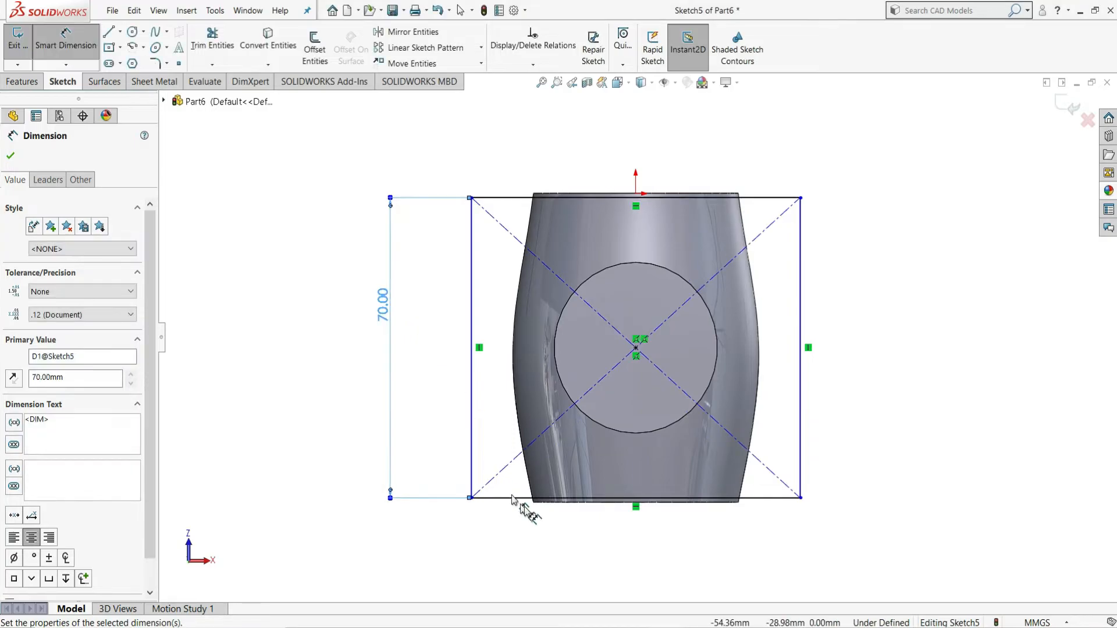
# Step: Dimension the rectangle's horizontal side and set its width to 140 mm
pyautogui.click(726, 198)
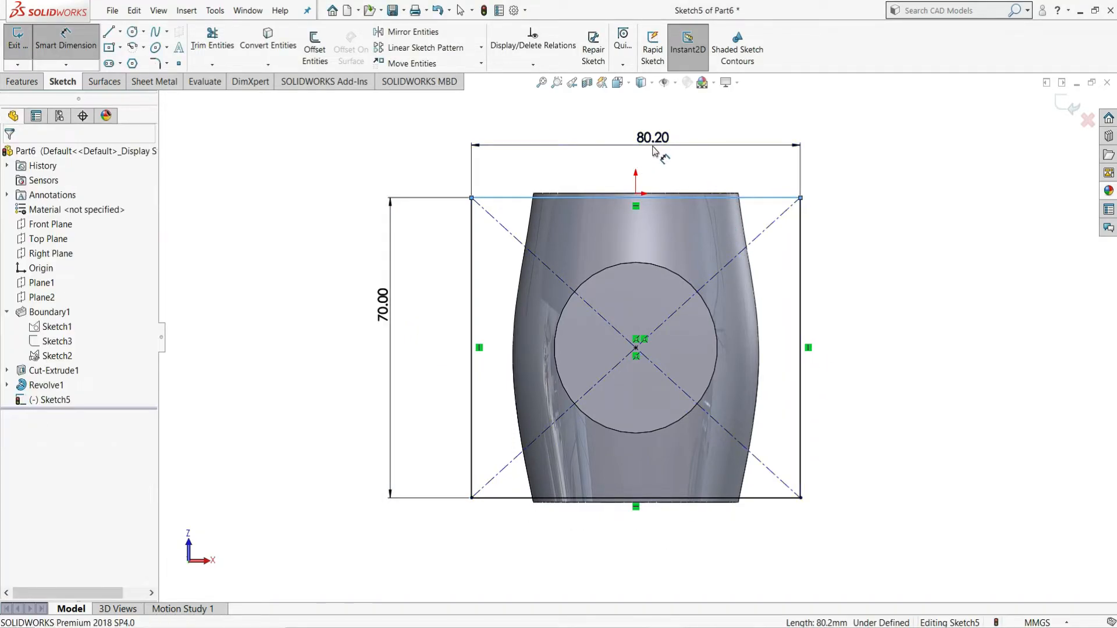
pyautogui.click(654, 151)
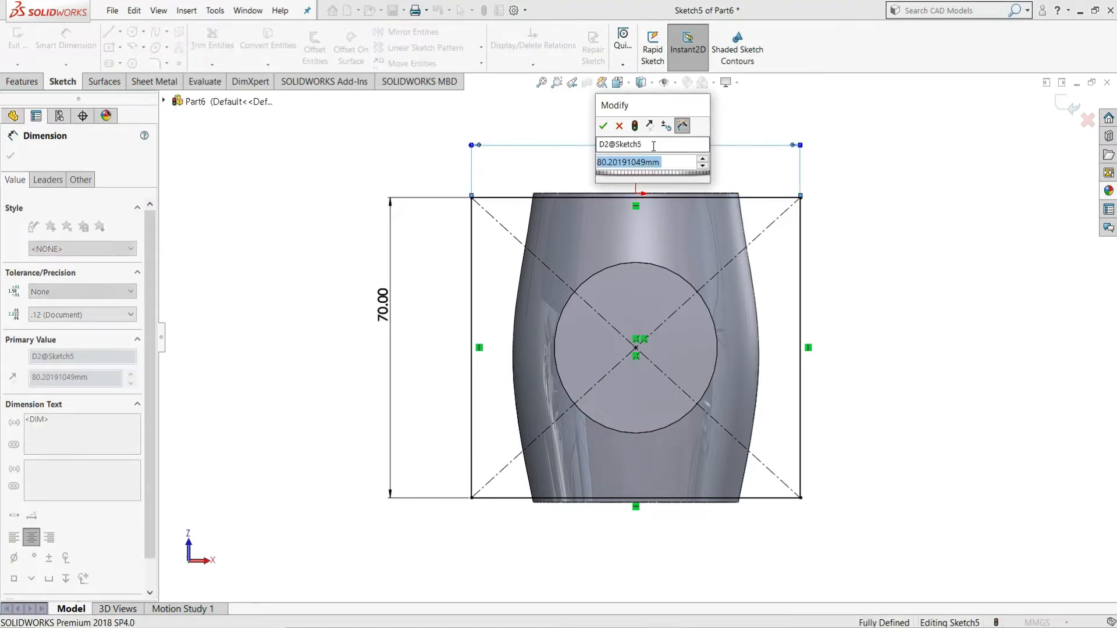
pyautogui.write('140')
pyautogui.press('Return')
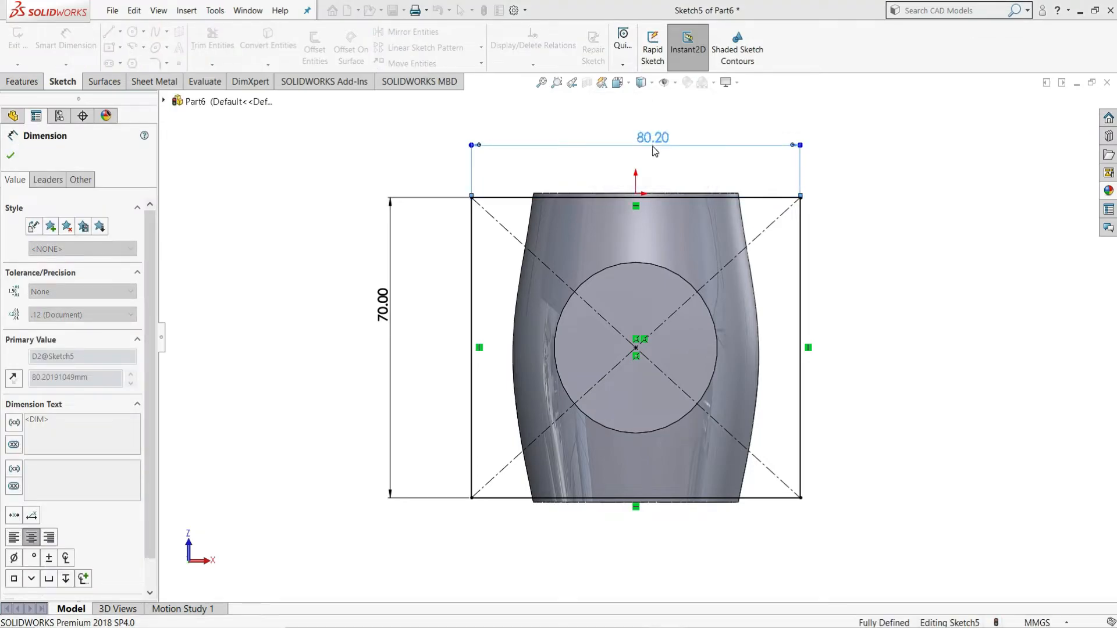
pyautogui.click(952, 261)
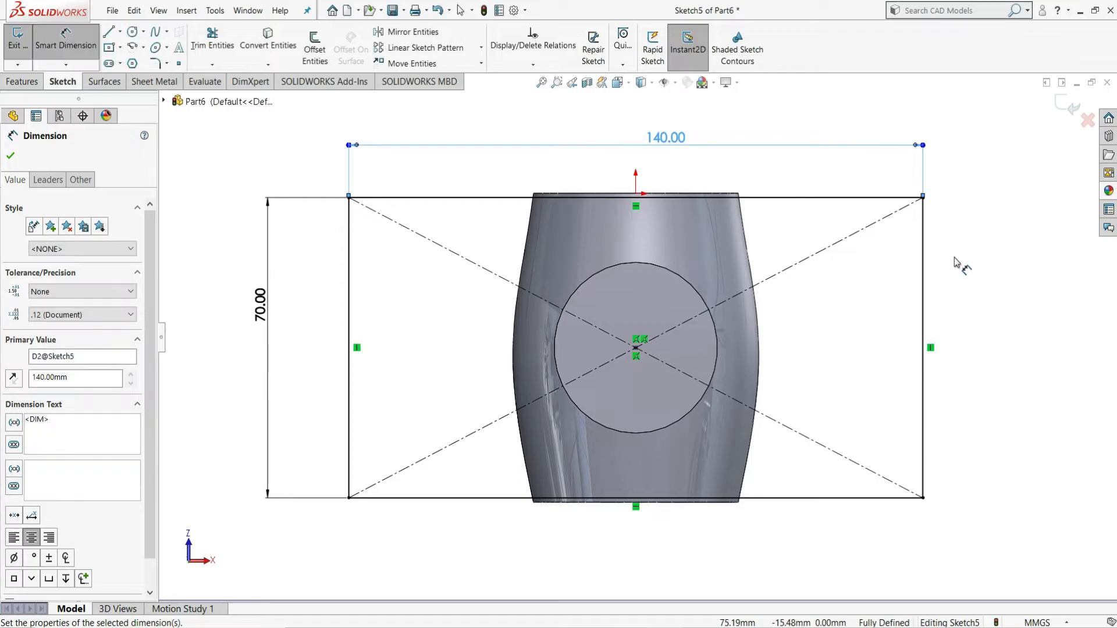
pyautogui.rightClick(955, 259)
pyautogui.click(985, 295)
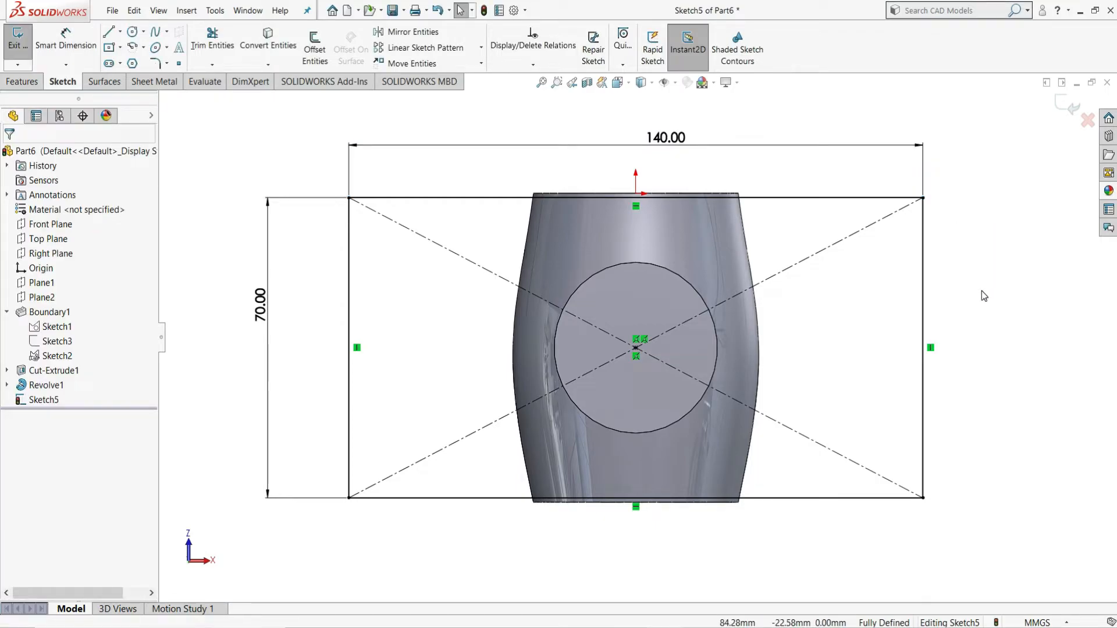
# Step: Extrude the base rectangle 15 mm blind away from the stem, merged with the existing body
pyautogui.click(30, 82)
pyautogui.click(28, 57)
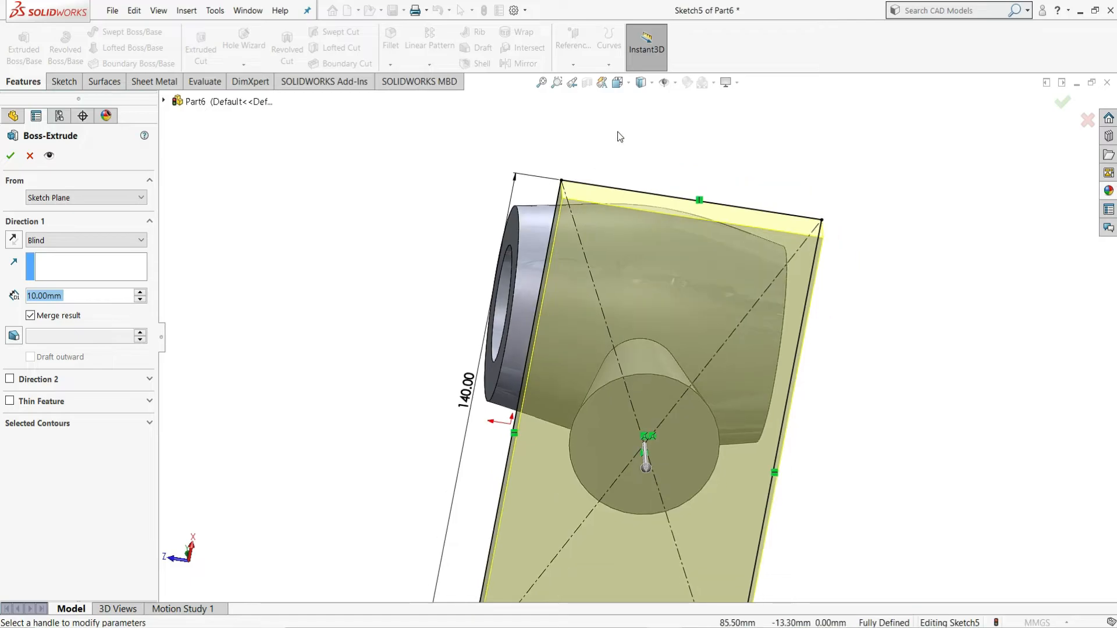
pyautogui.moveTo(622, 137); pyautogui.dragTo(605, 320, button='middle')
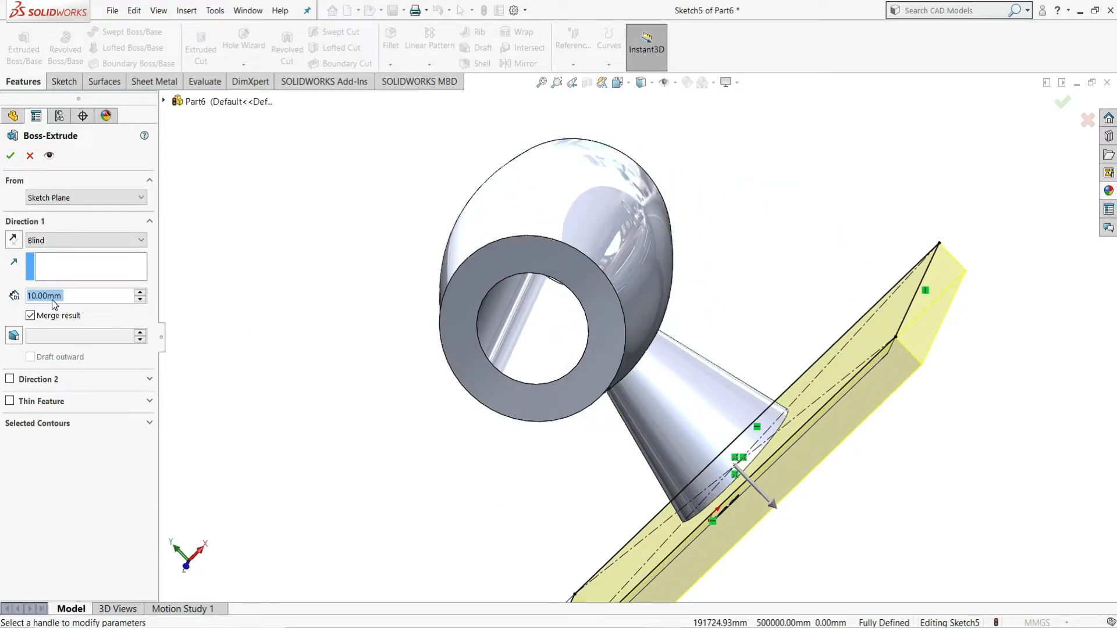
pyautogui.write('15')
pyautogui.press('Return')
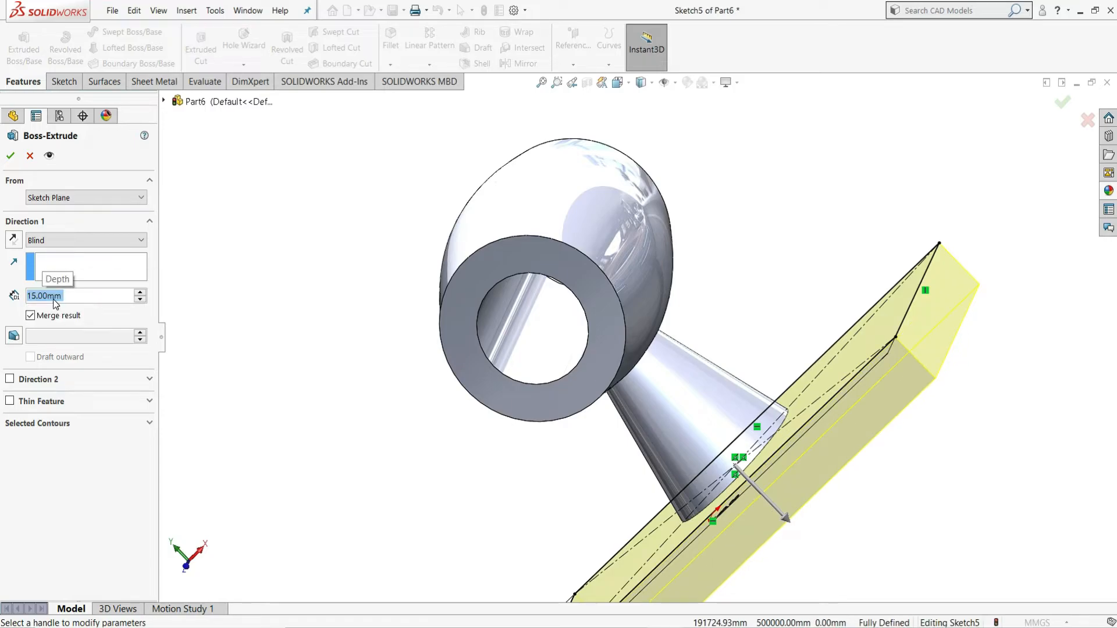
pyautogui.click(9, 156)
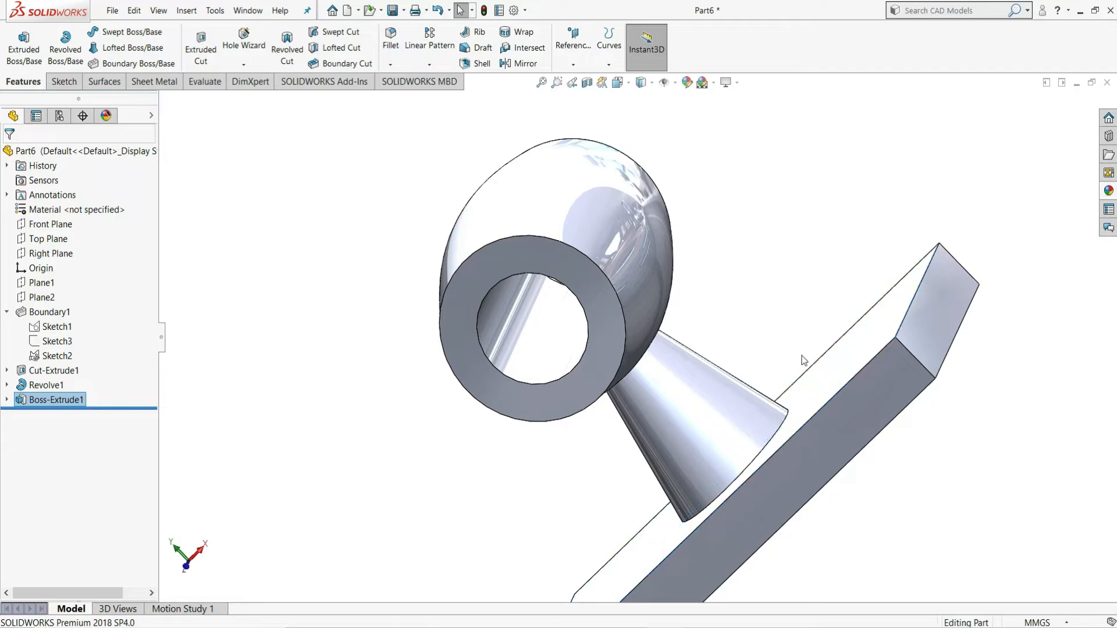
pyautogui.click(789, 325)
# Step: Check the exercise 96 drawing in Photos, return to SOLIDWORKS and start a sketch on the base plate's stem-side face
pyautogui.scroll(3, 789, 324)
pyautogui.moveTo(726, 292)
pyautogui.mouseDown(button='middle')
pyautogui.moveTo(780, 312)
pyautogui.moveTo(831, 269)
pyautogui.moveTo(731, 295)
pyautogui.moveTo(739, 337)
pyautogui.moveTo(756, 355)
pyautogui.mouseUp(button='middle')
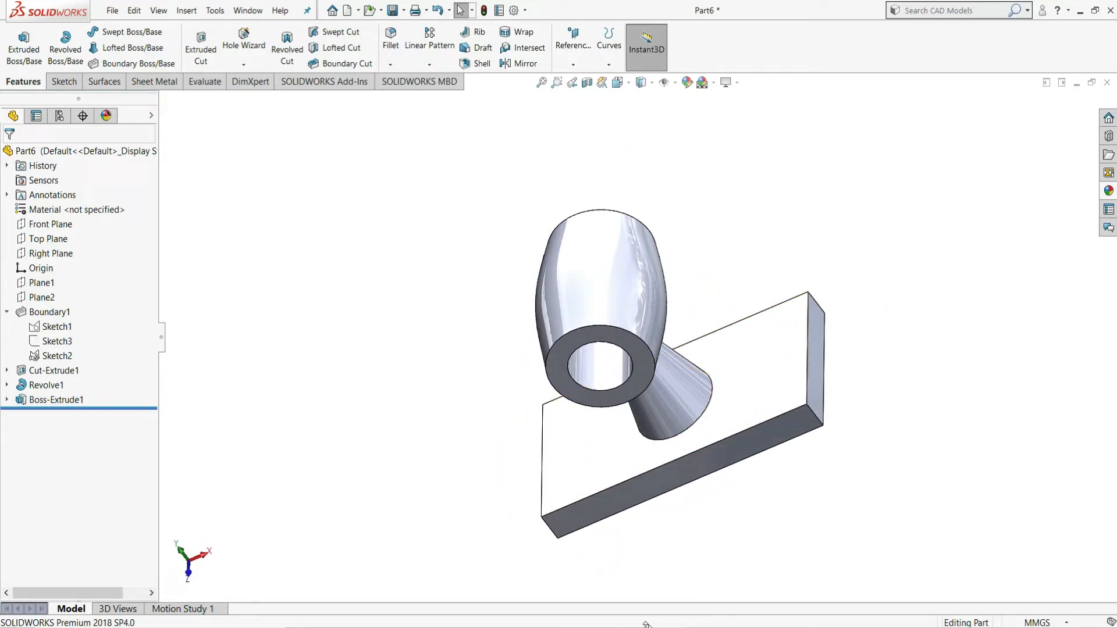
pyautogui.click(601, 623)
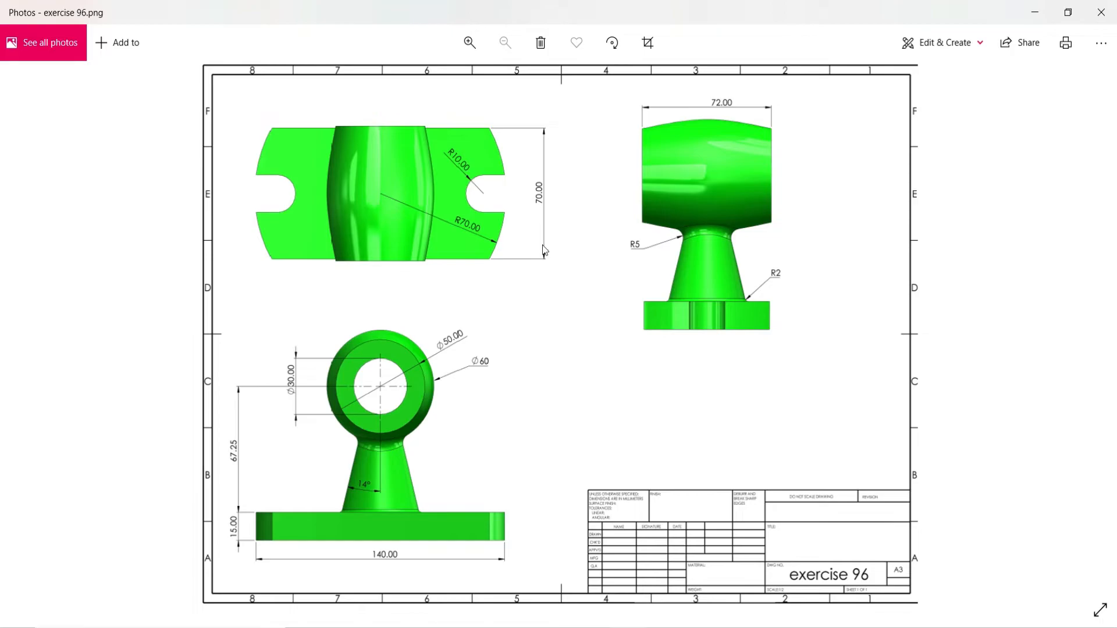
pyautogui.click(1035, 12)
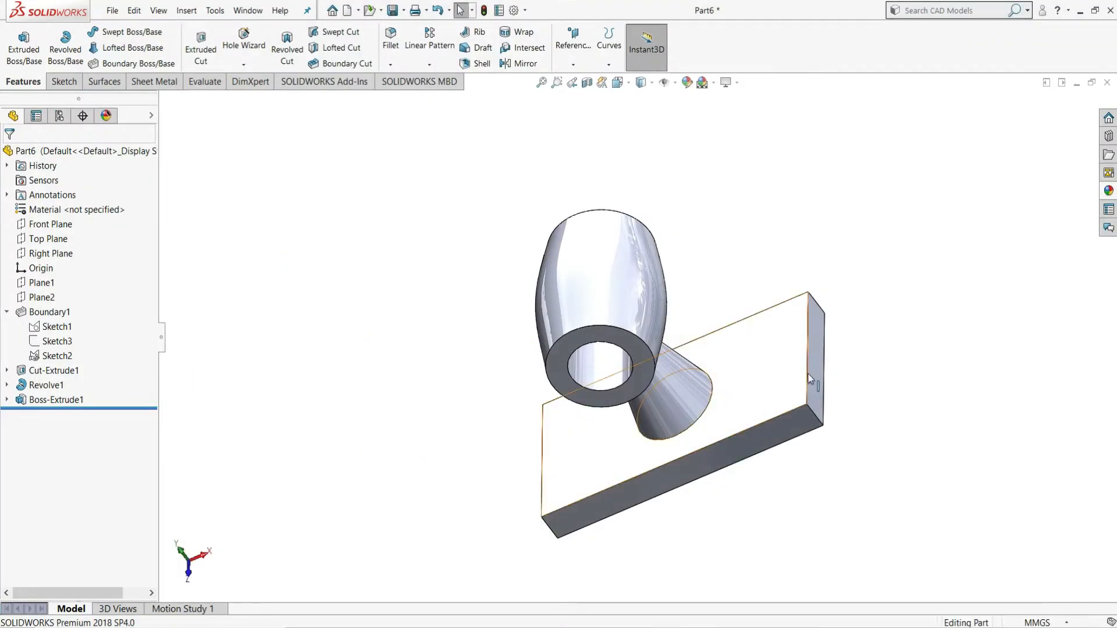
pyautogui.click(749, 352)
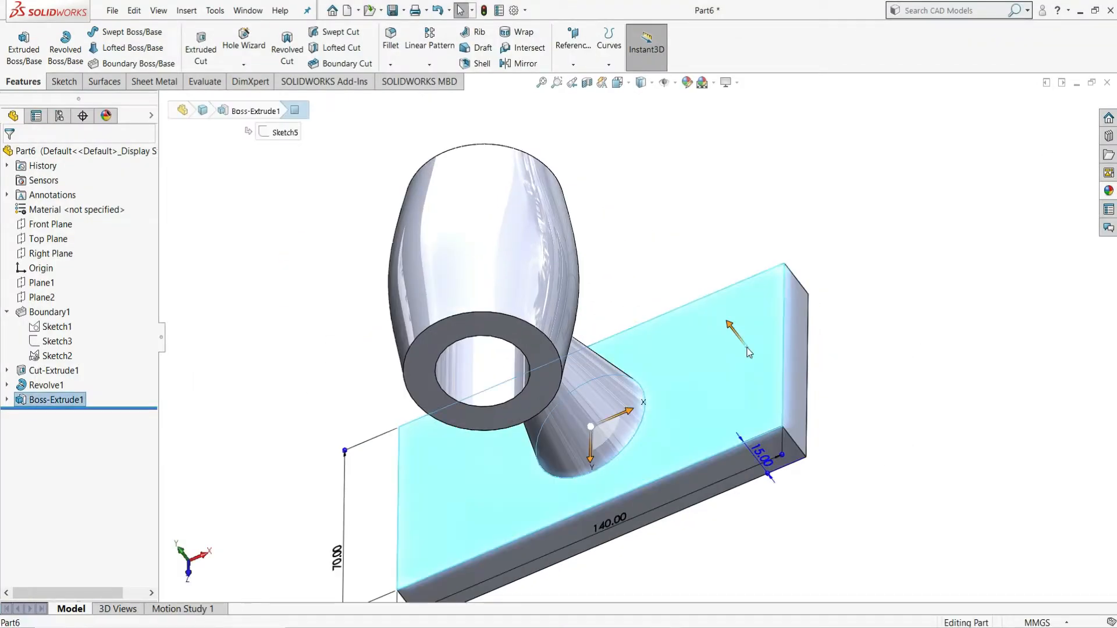
pyautogui.click(802, 309)
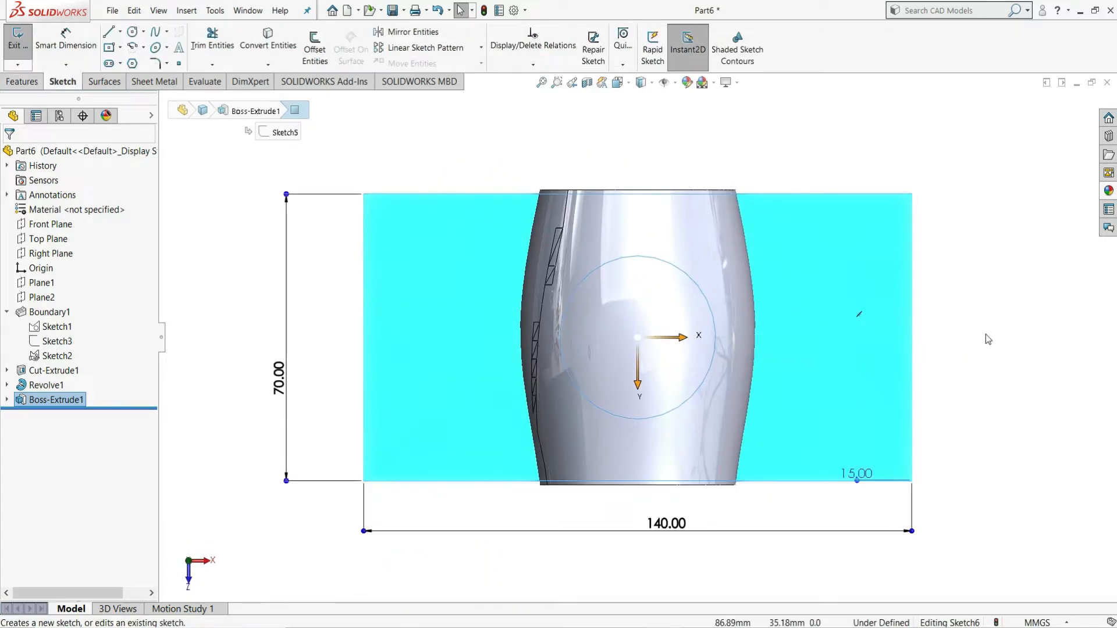
# Step: Draw a horizontal centerline across the base plate, joining the midpoints of its two short edges
pyautogui.click(123, 35)
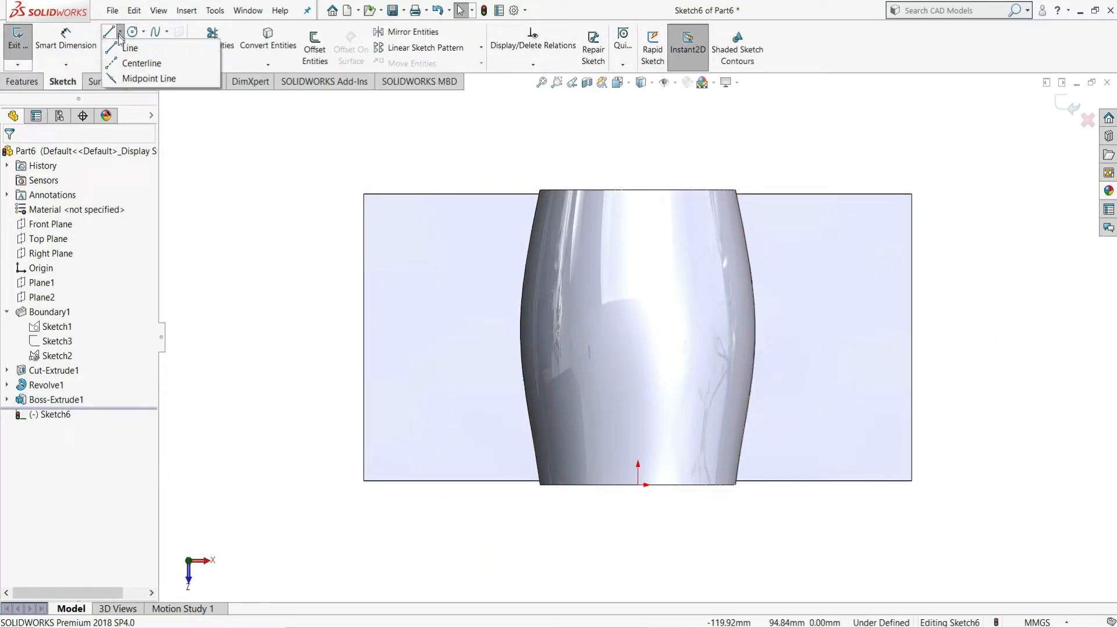
pyautogui.click(363, 337)
pyautogui.click(913, 337)
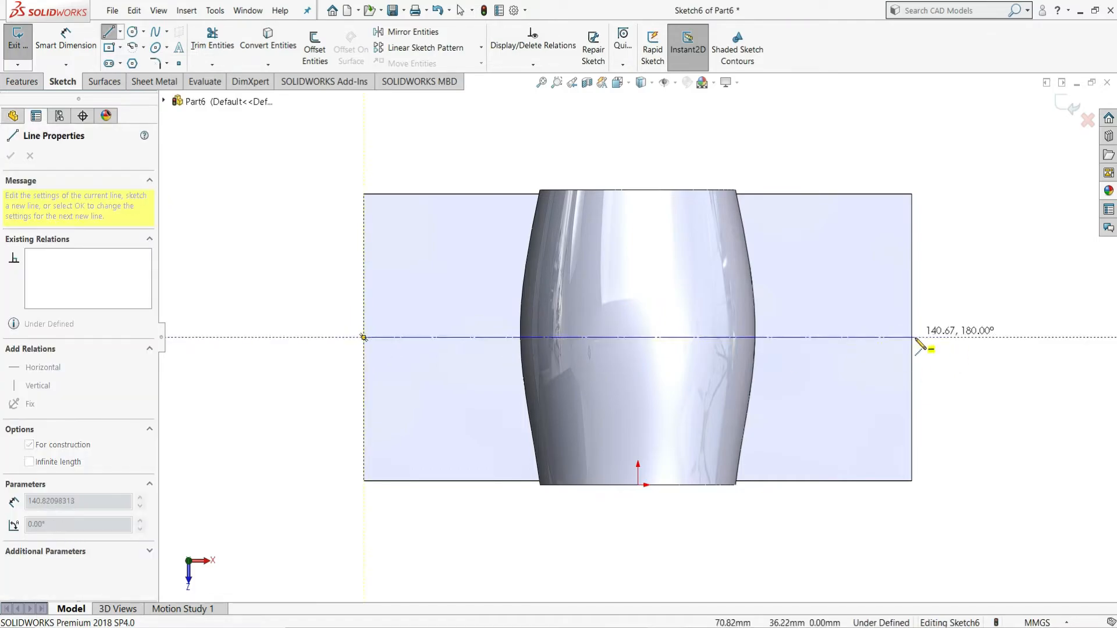
pyautogui.rightClick(961, 311)
pyautogui.click(978, 322)
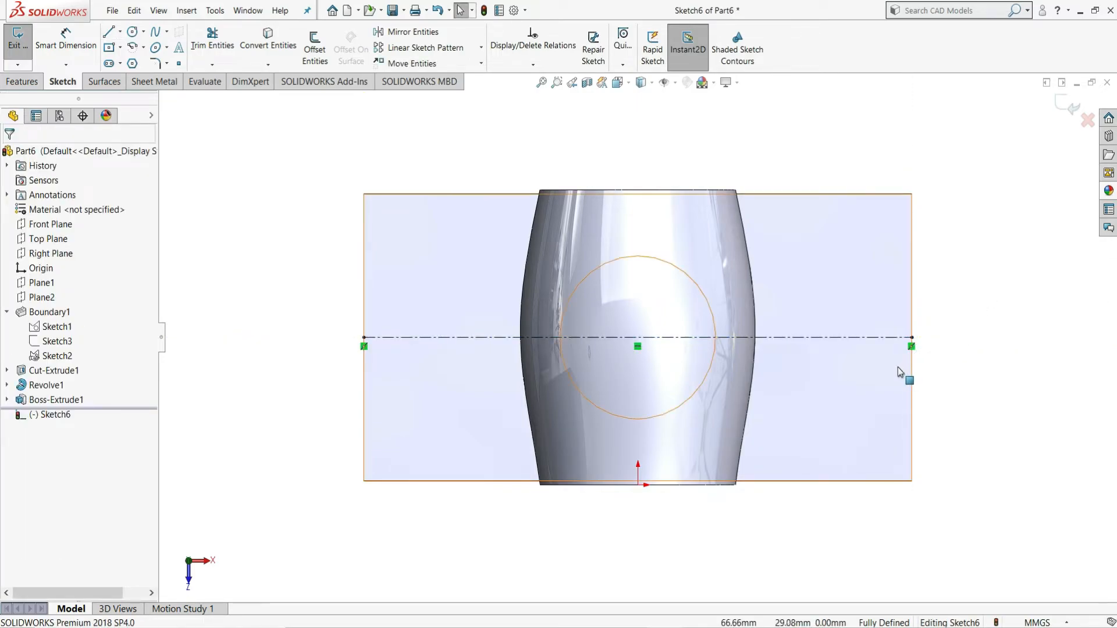
# Step: Sketch a circle about 15 mm in diameter on the centerline, about 49 mm left of the base plate's center
pyautogui.click(132, 32)
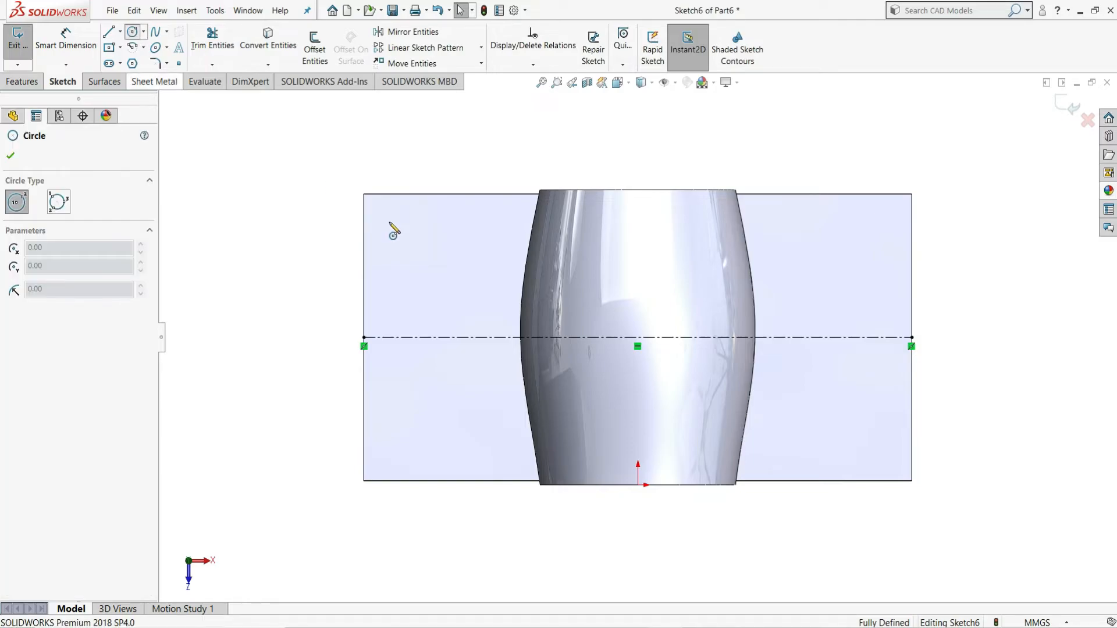
pyautogui.click(447, 338)
pyautogui.click(470, 319)
pyautogui.rightClick(470, 319)
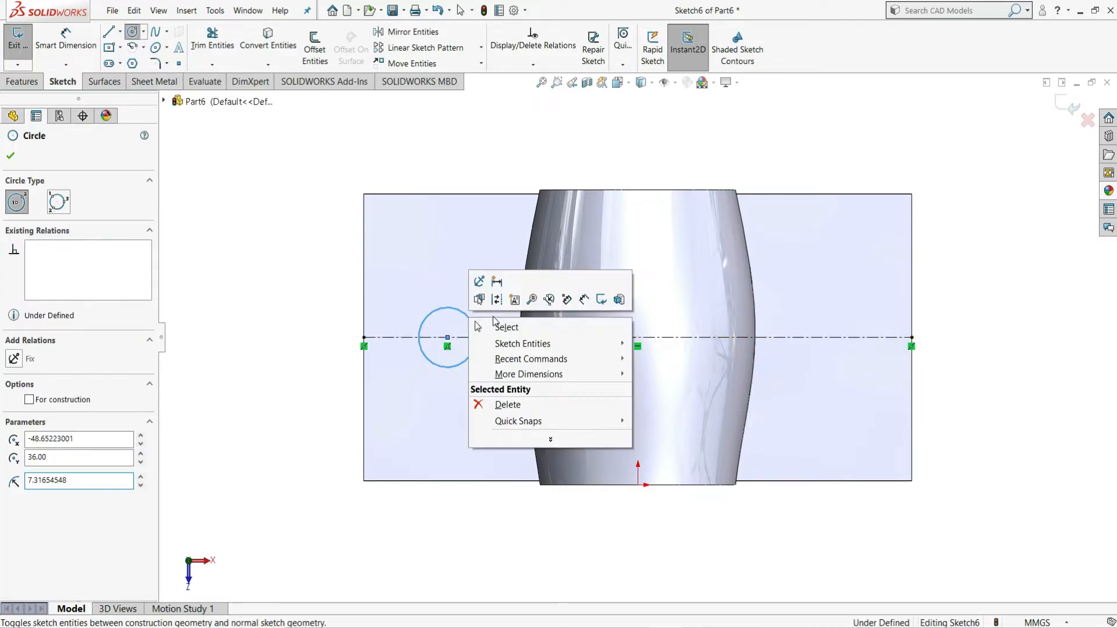
pyautogui.click(500, 327)
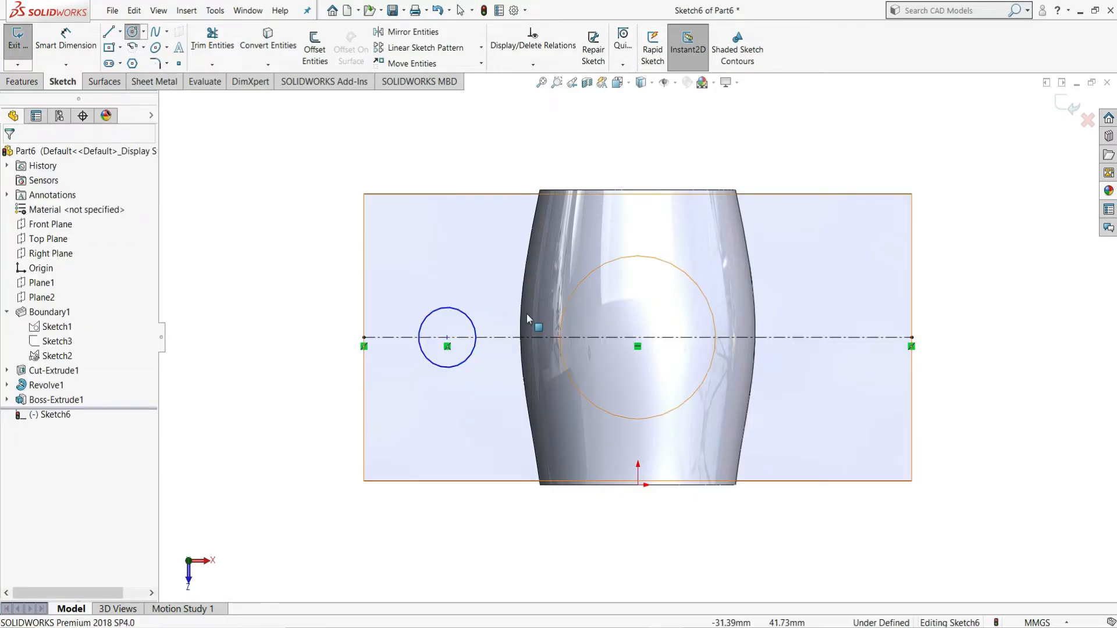
# Step: Dimension the circle on the centerline and set its diameter to 20 mm
pyautogui.click(69, 53)
pyautogui.click(470, 315)
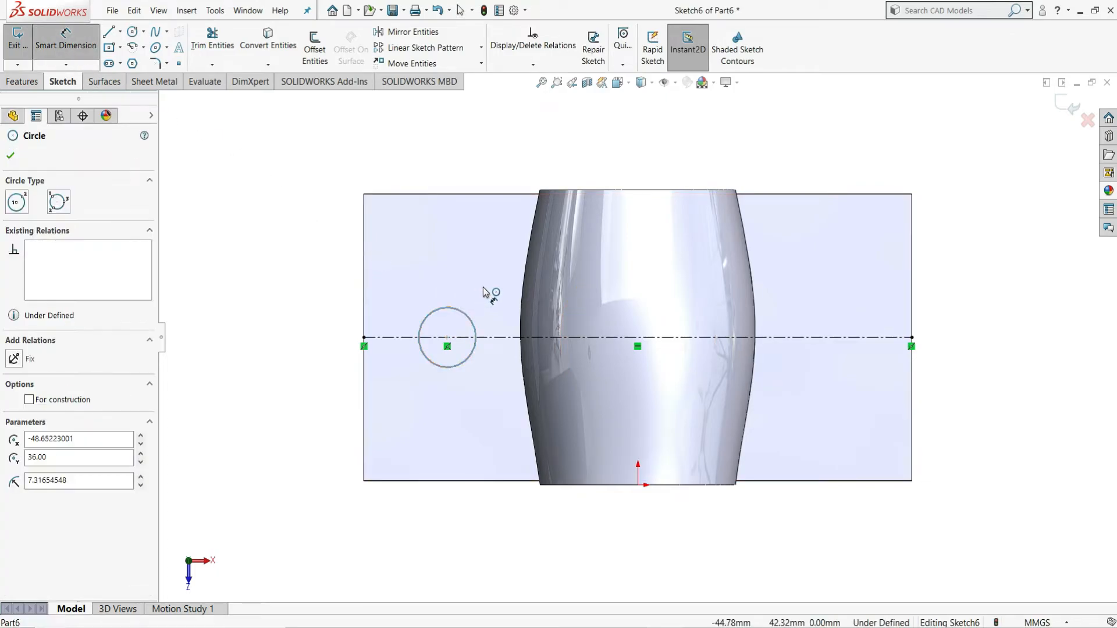
pyautogui.click(486, 294)
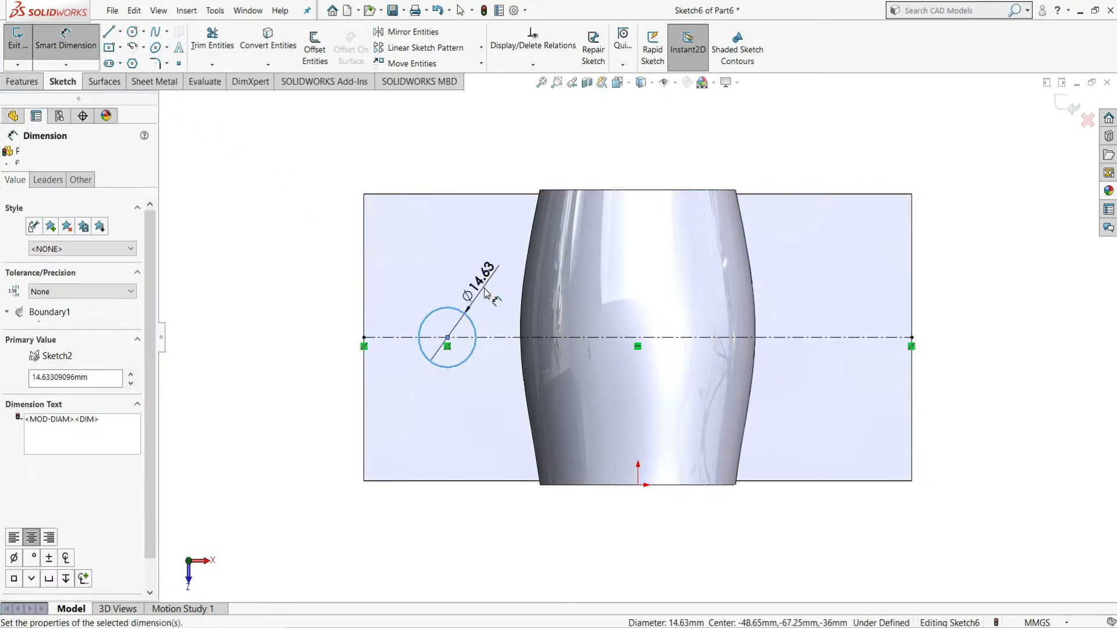
pyautogui.write('20')
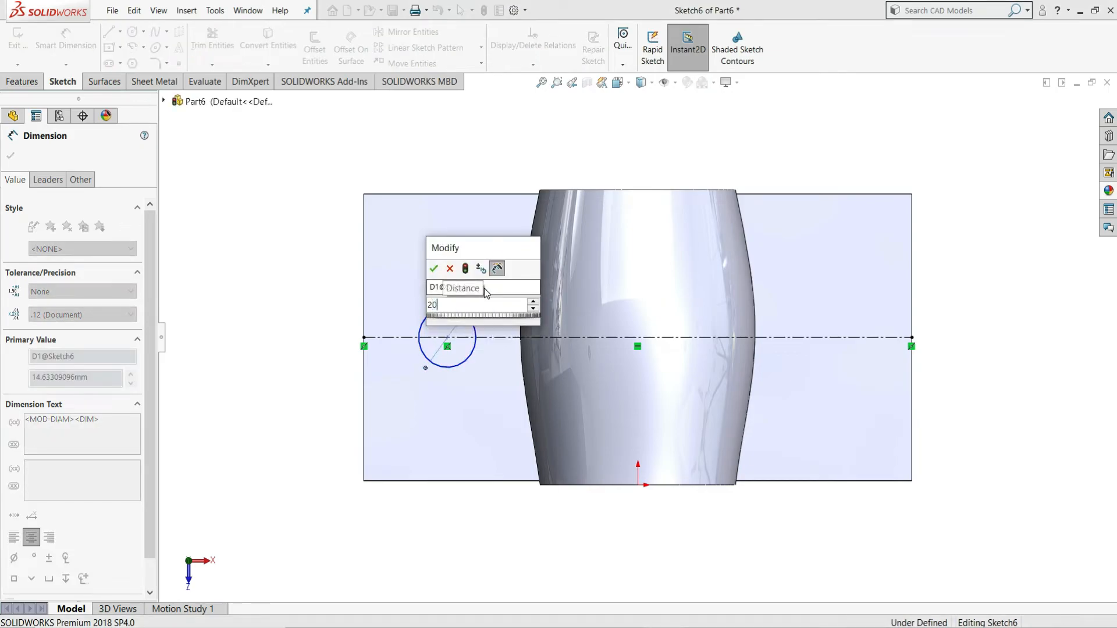
pyautogui.press('Return')
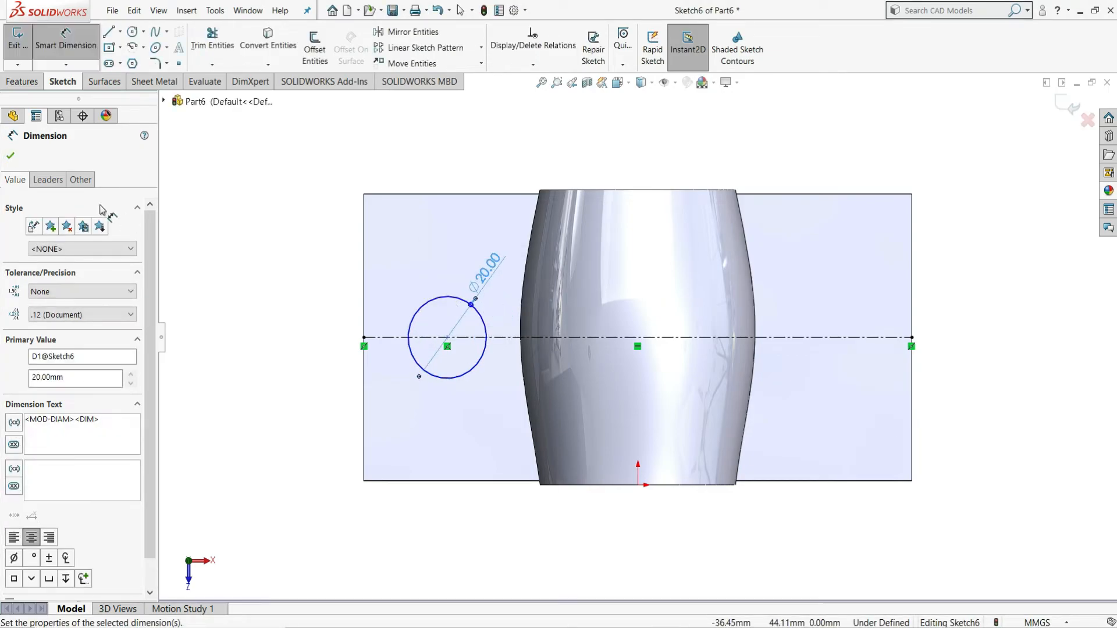
pyautogui.click(12, 157)
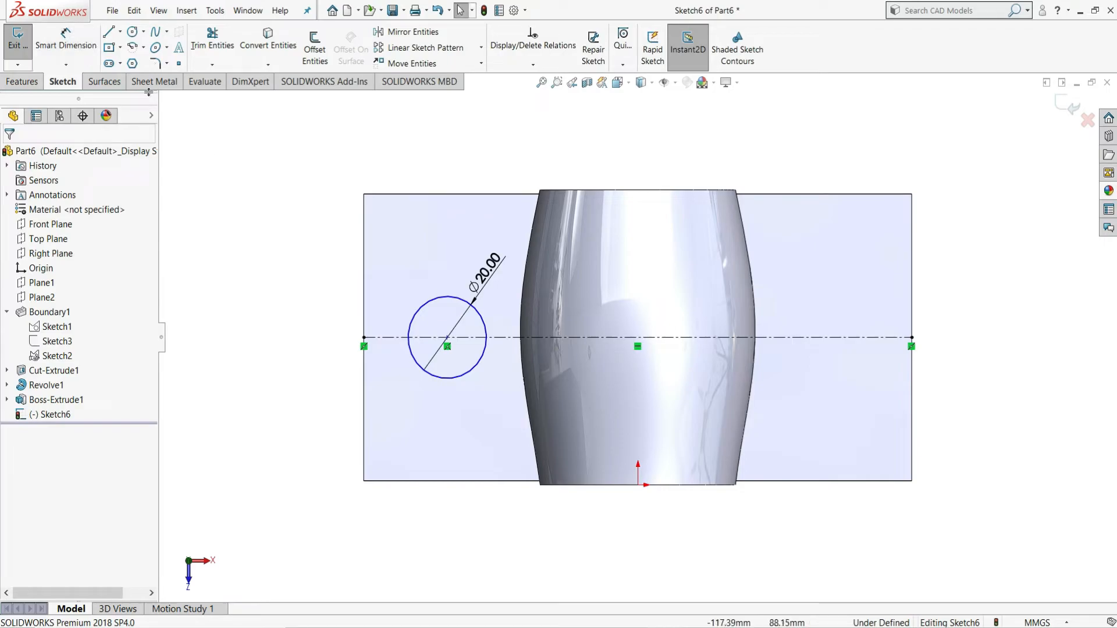
# Step: Draw three connected lines from the circle's top point about 27 mm left past the plate edge, down, and back to its bottom point
pyautogui.click(109, 33)
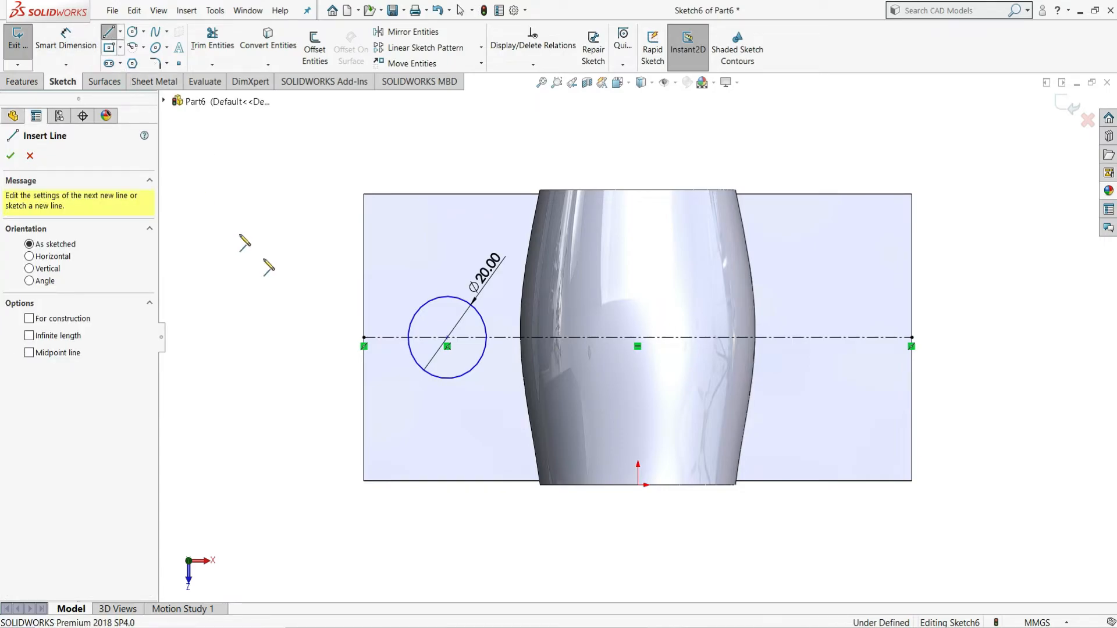
pyautogui.click(448, 297)
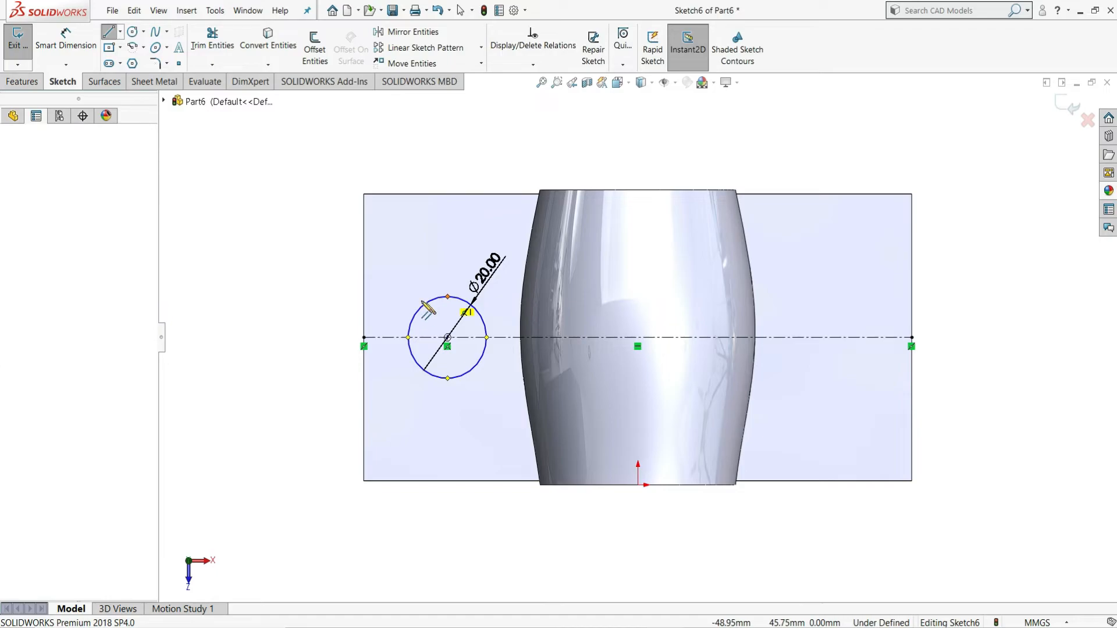
pyautogui.click(343, 297)
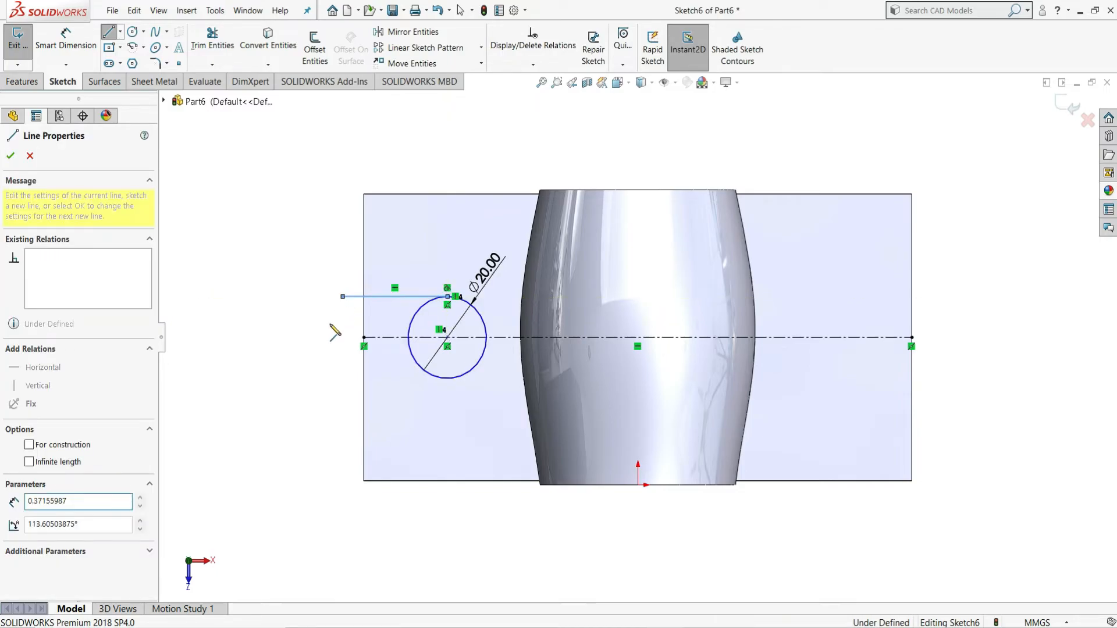
pyautogui.click(342, 378)
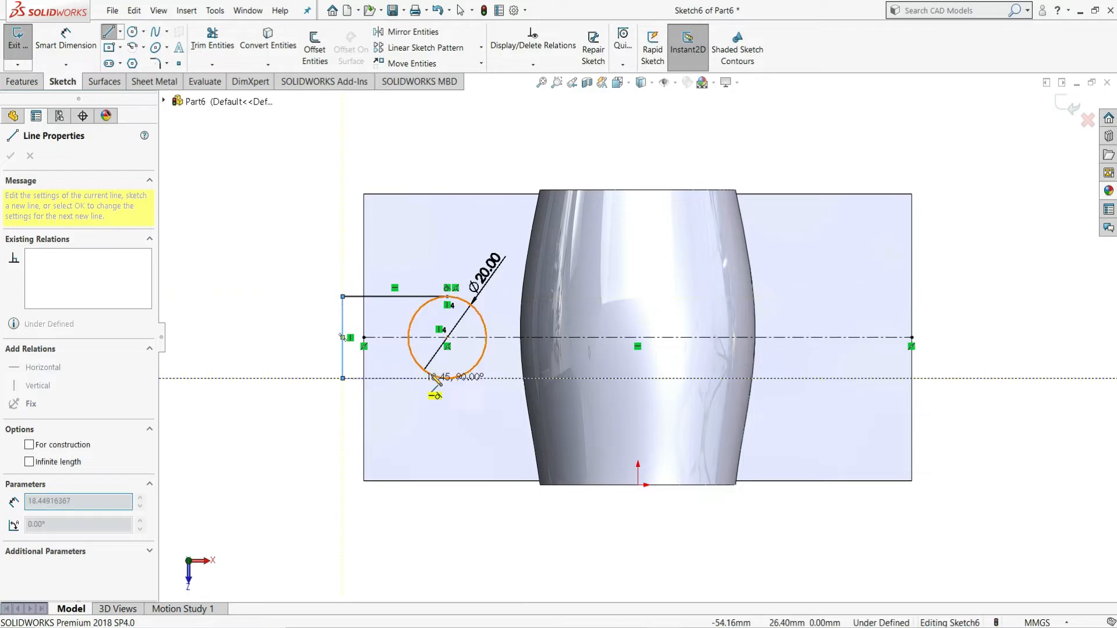
pyautogui.click(448, 379)
pyautogui.rightClick(448, 381)
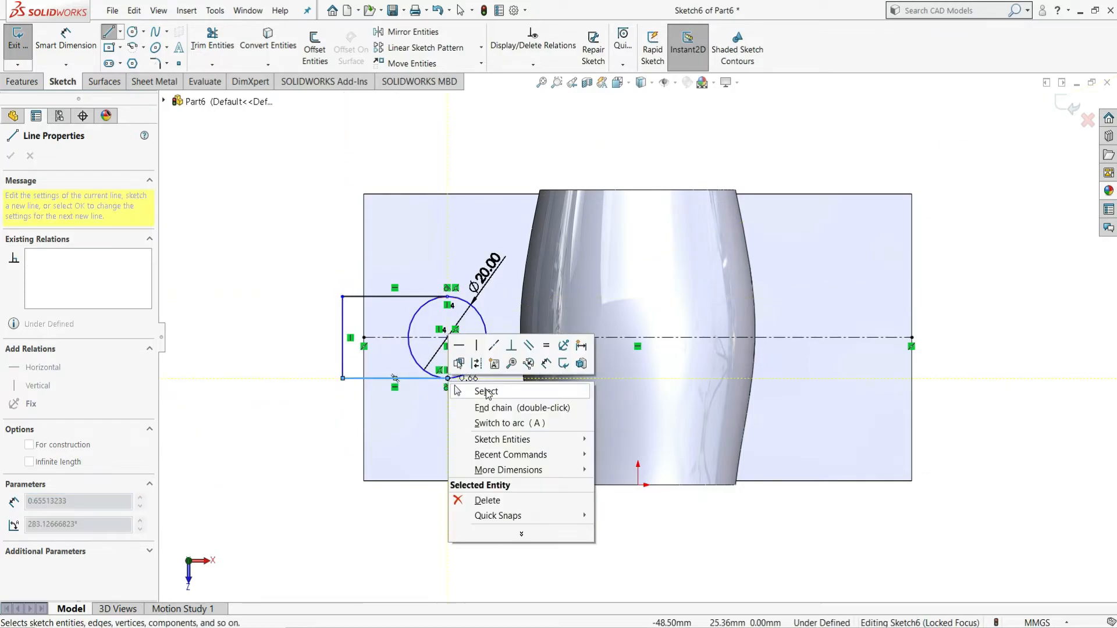
pyautogui.click(490, 392)
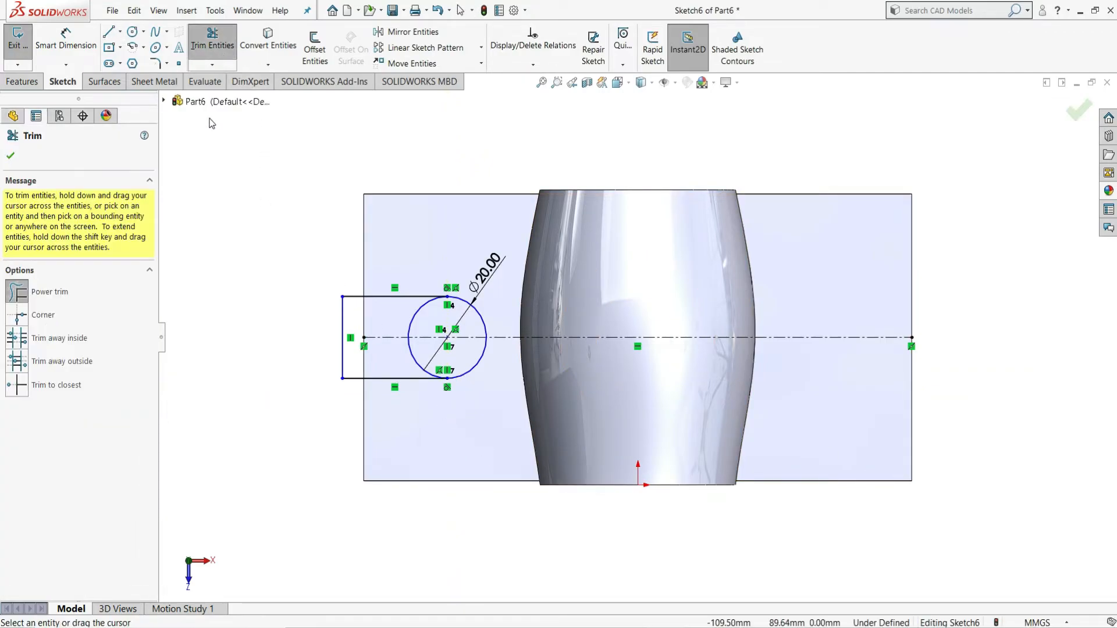
# Step: Trim away the left half of the circle inside the slot outline, leaving a rounded inner end
pyautogui.scroll(-2, 415, 285)
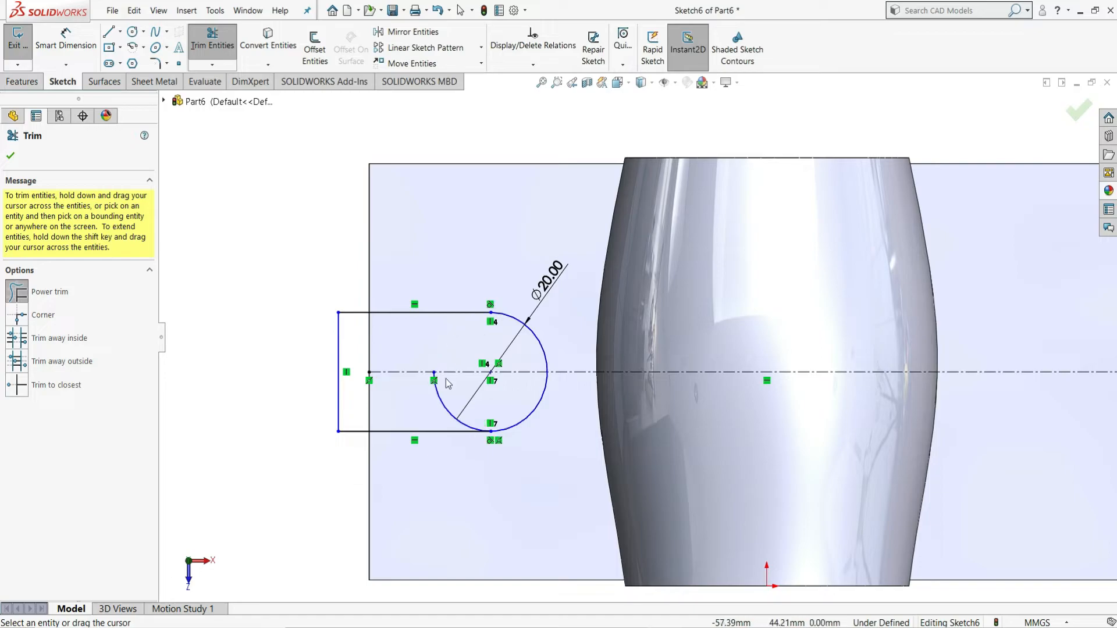
pyautogui.moveTo(433, 399); pyautogui.dragTo(455, 397)
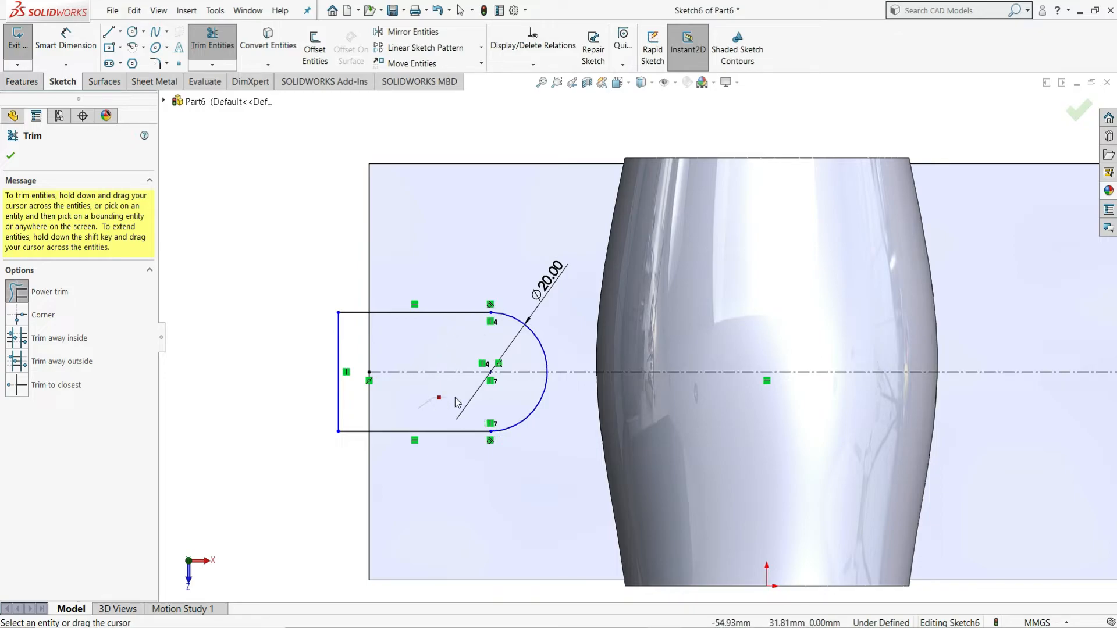
pyautogui.click(11, 156)
# Step: Dimension the slot outline's upper straight line and set its length to 30 mm
pyautogui.click(65, 41)
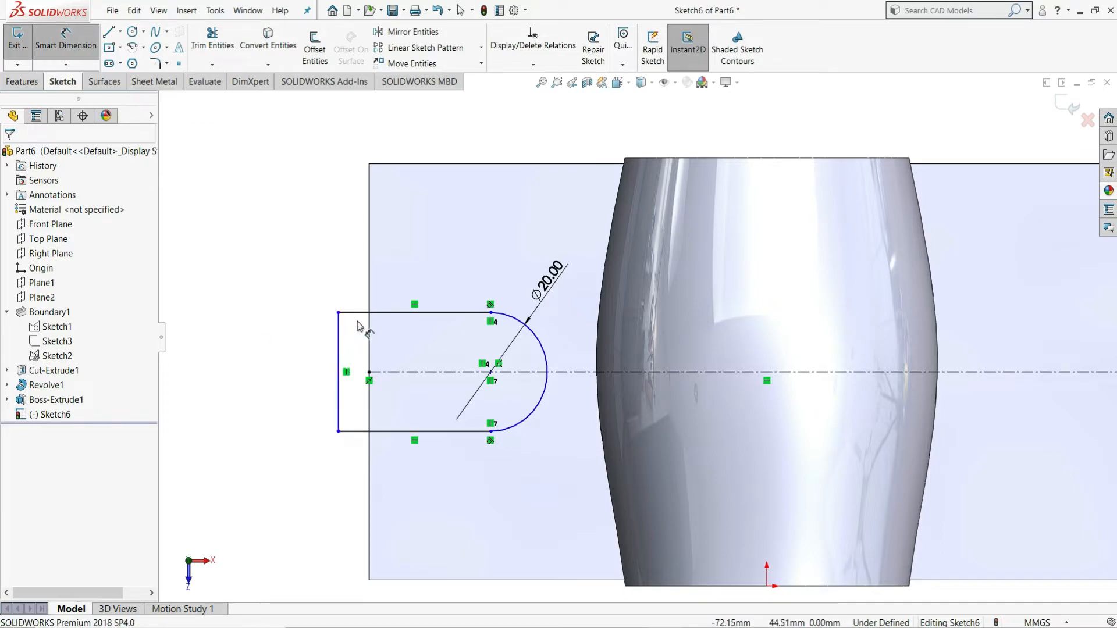
pyautogui.click(379, 283)
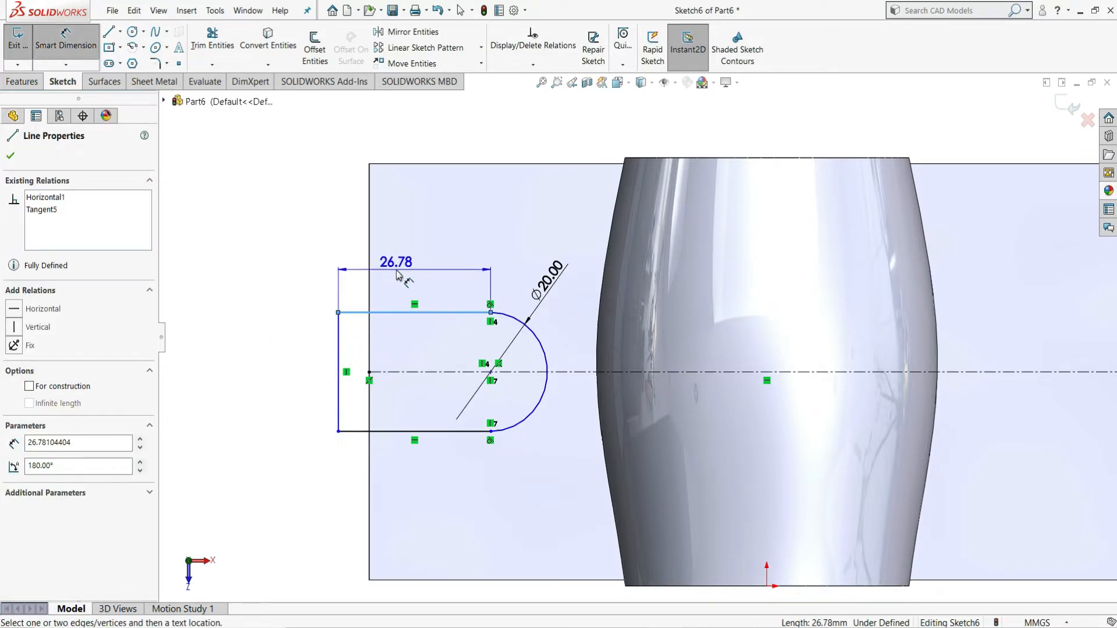
pyautogui.click(406, 280)
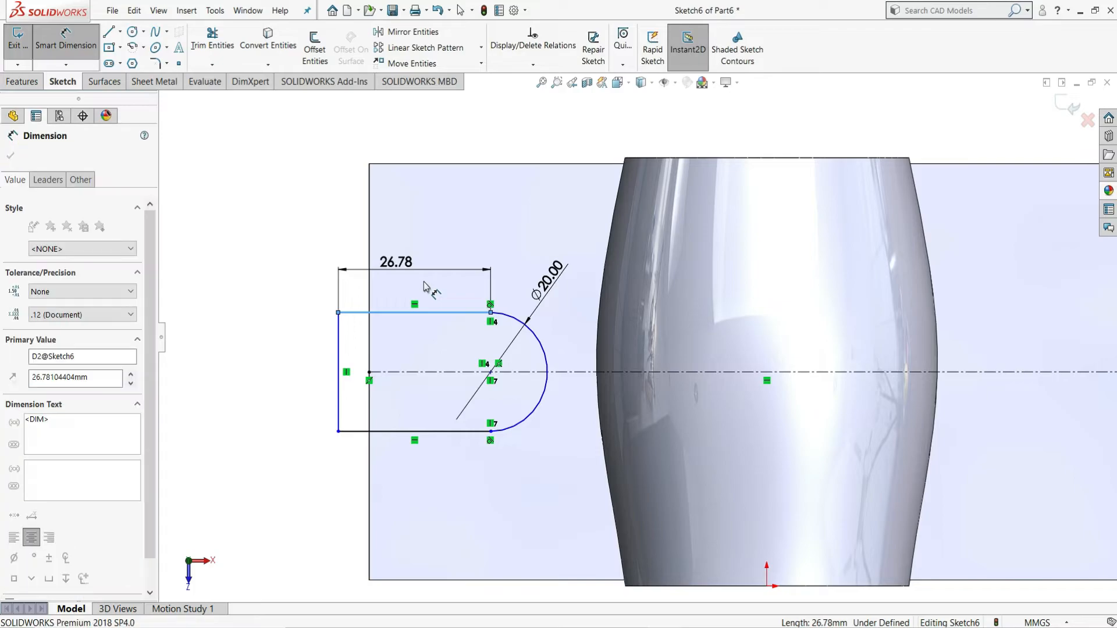
pyautogui.write('30')
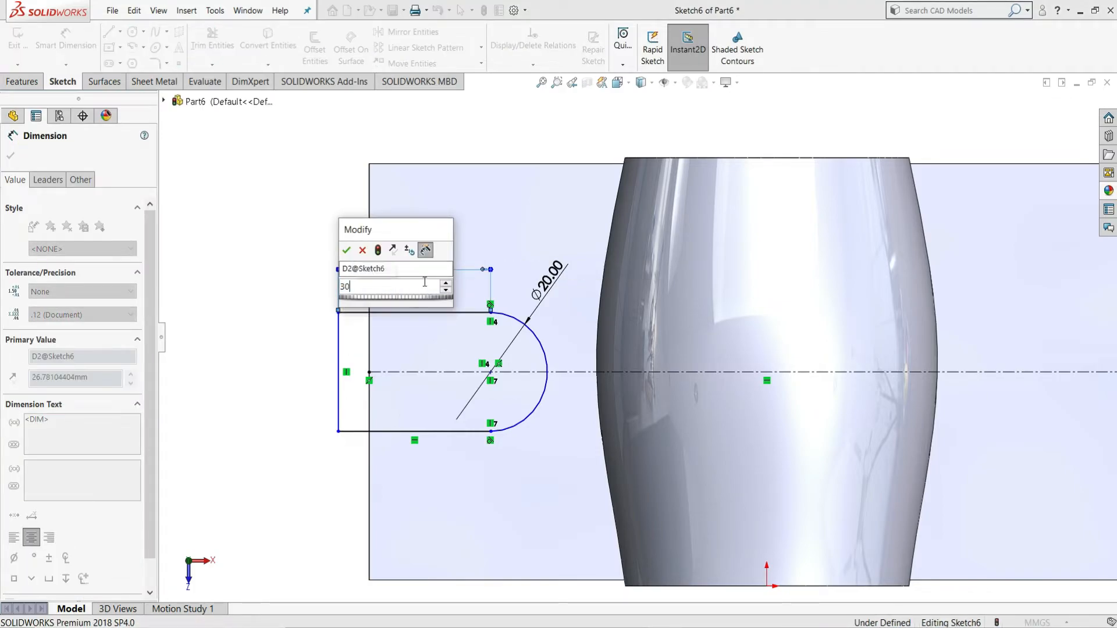
pyautogui.press('Return')
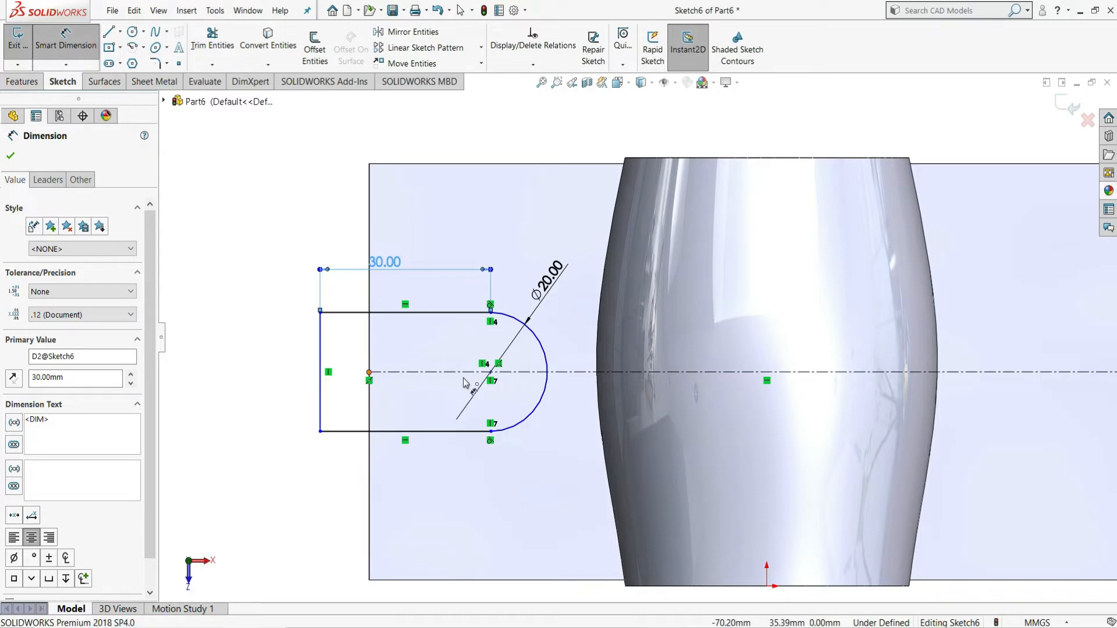
# Step: Dimension the distance from the base plate's short edge to the slot's arc center and set it to 22 mm
pyautogui.click(488, 375)
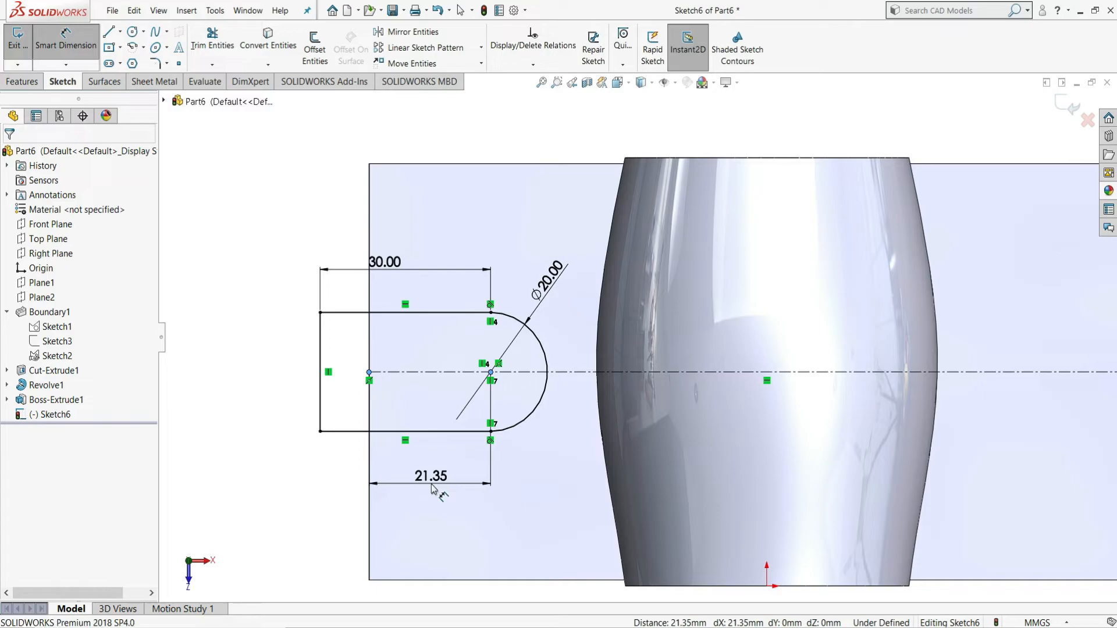
pyautogui.click(433, 490)
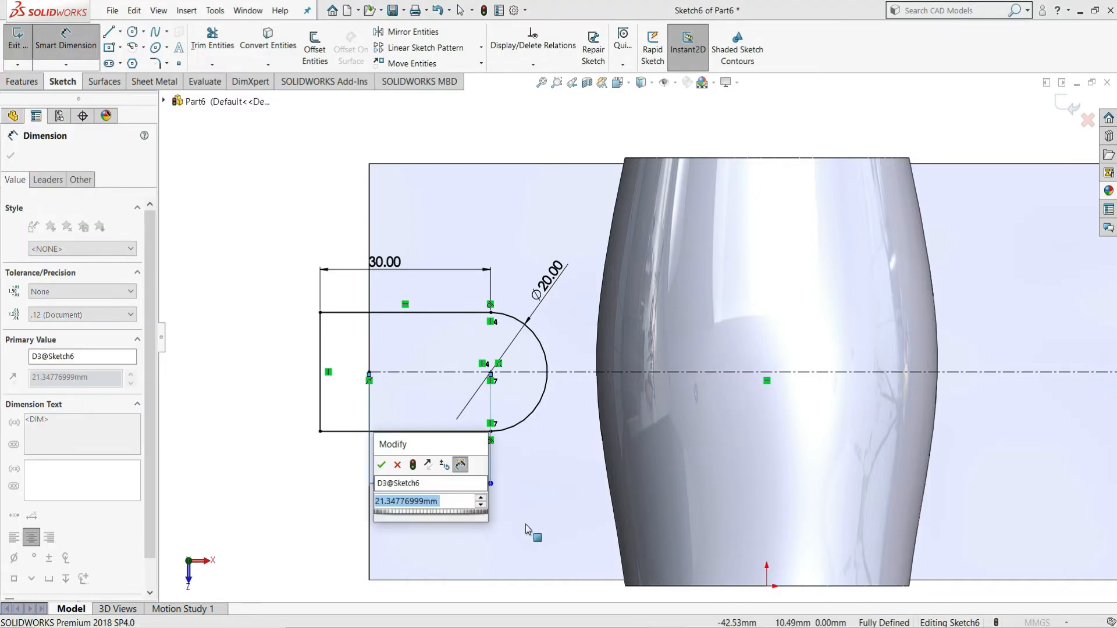
pyautogui.write('22')
pyautogui.press('Return')
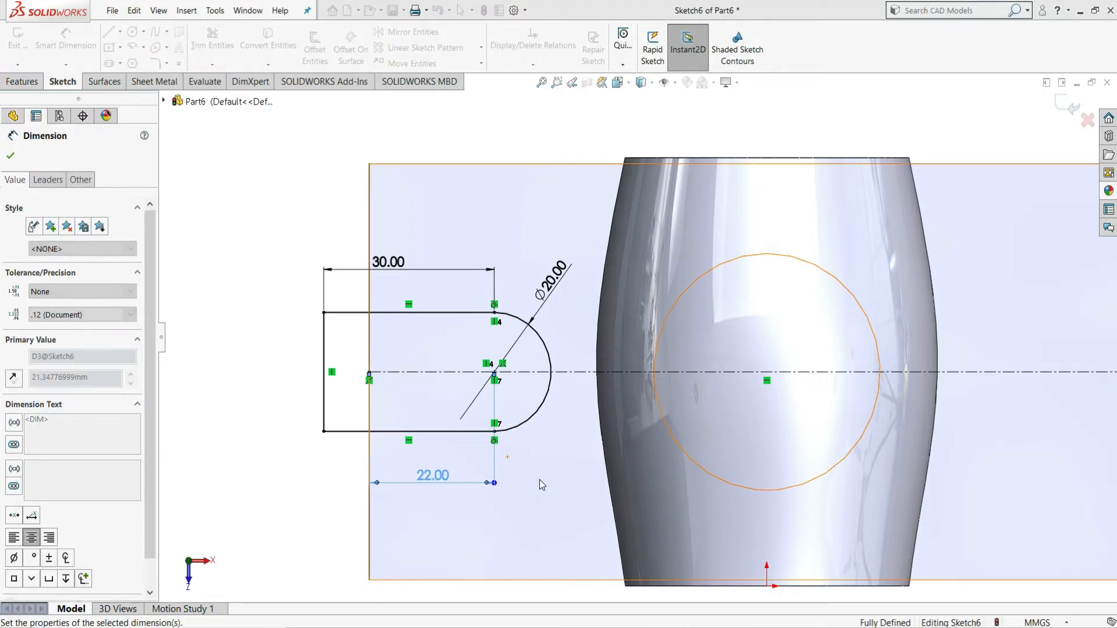
pyautogui.click(10, 156)
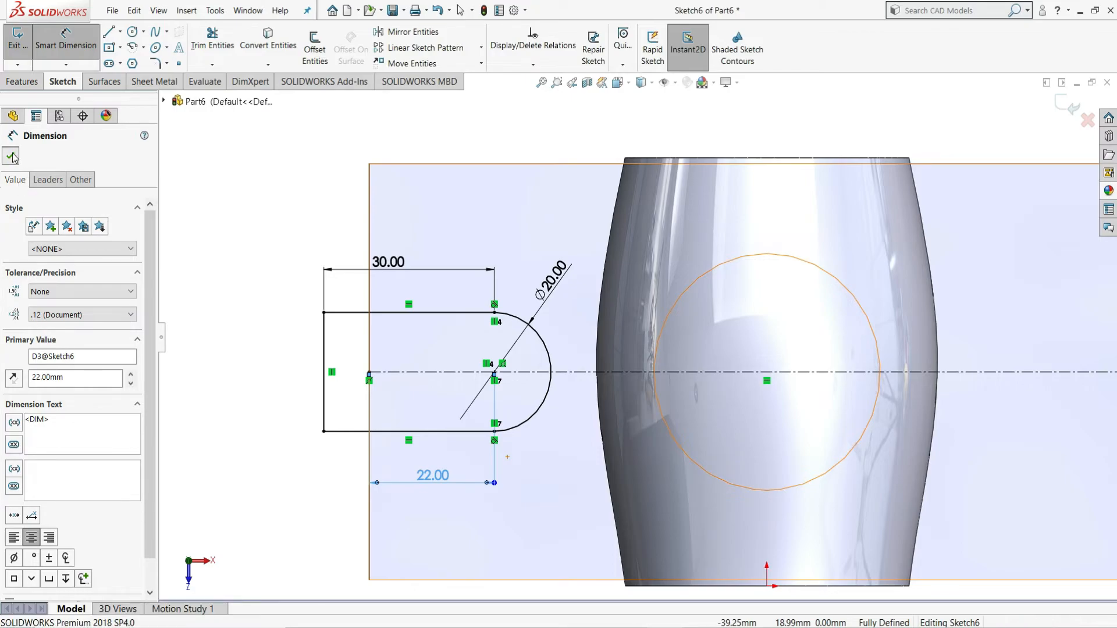
# Step: Cut the slot profile out of the base plate with an Extruded Cut using the Through All - Both end condition
pyautogui.scroll(1, 380, 412)
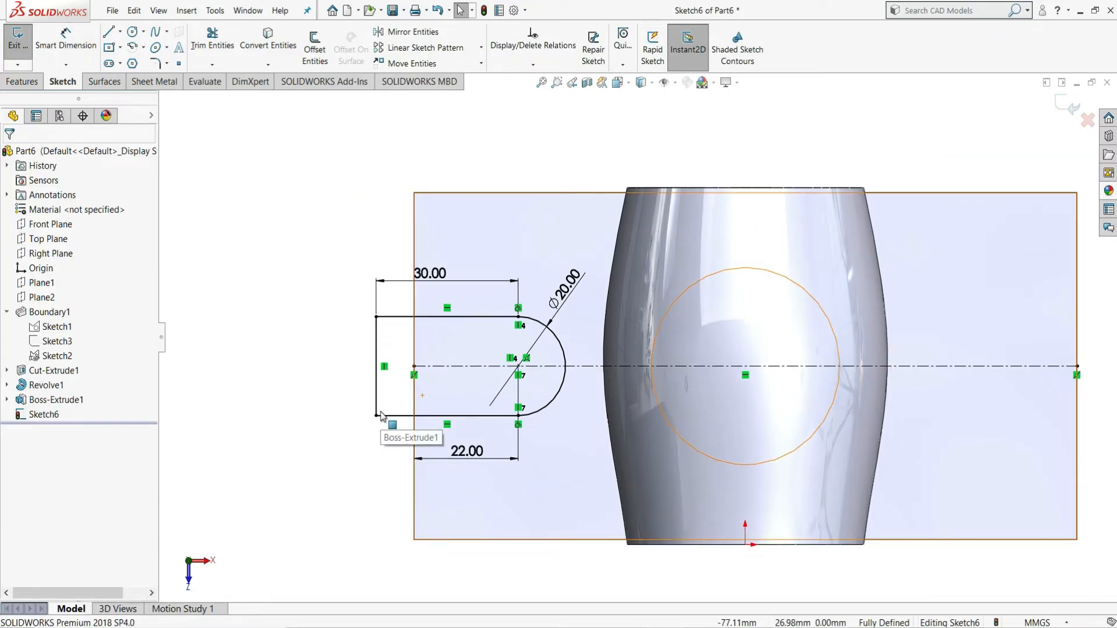
pyautogui.click(23, 82)
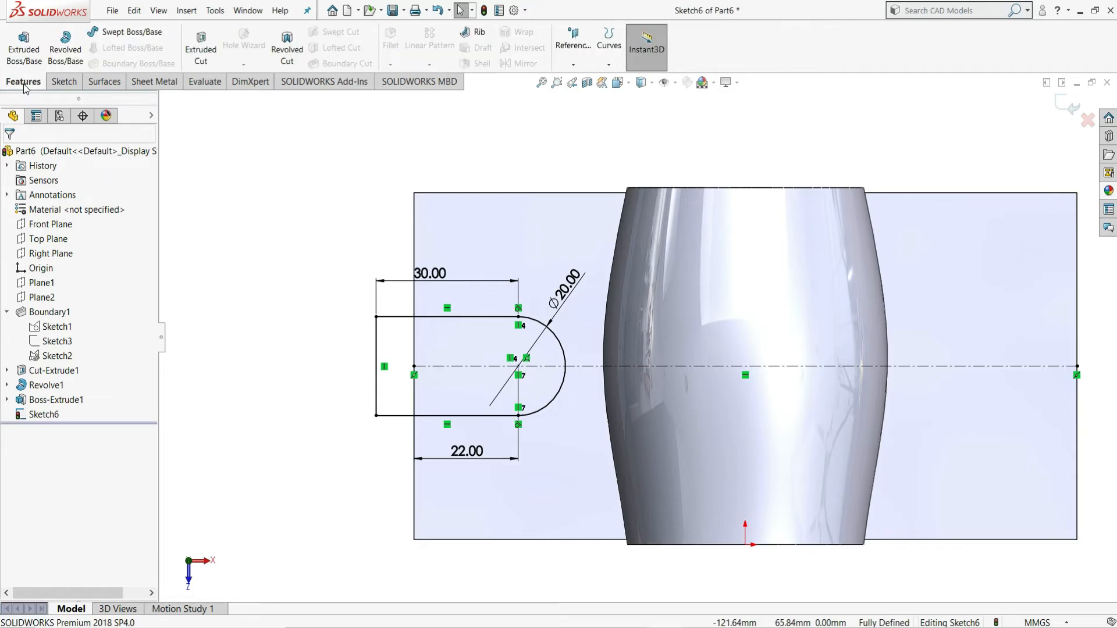
pyautogui.click(202, 42)
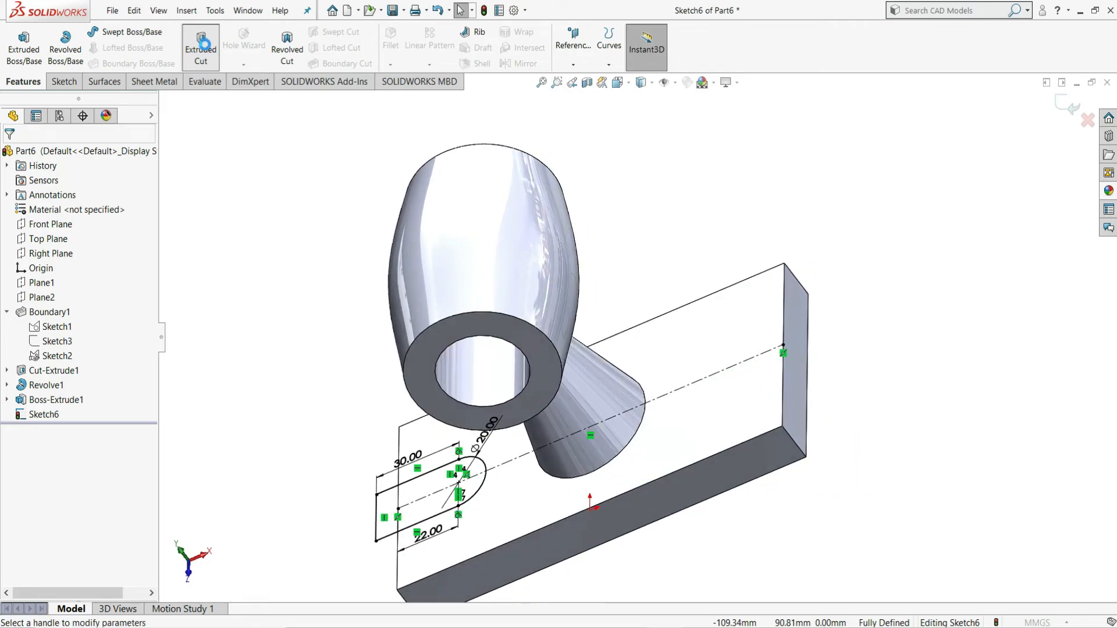
pyautogui.click(107, 241)
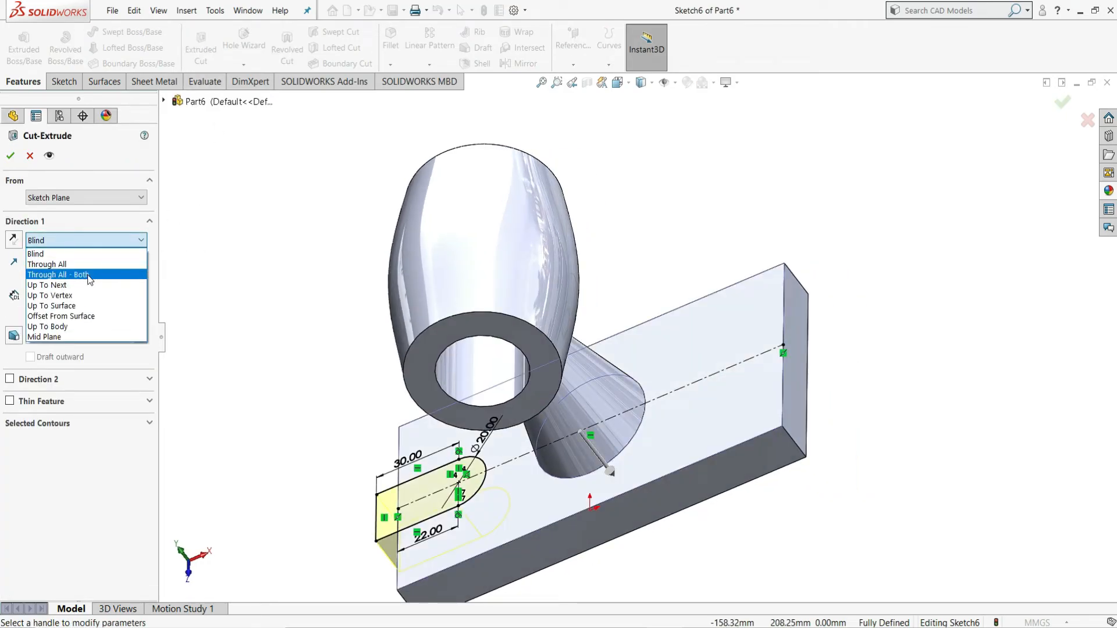
pyautogui.click(88, 275)
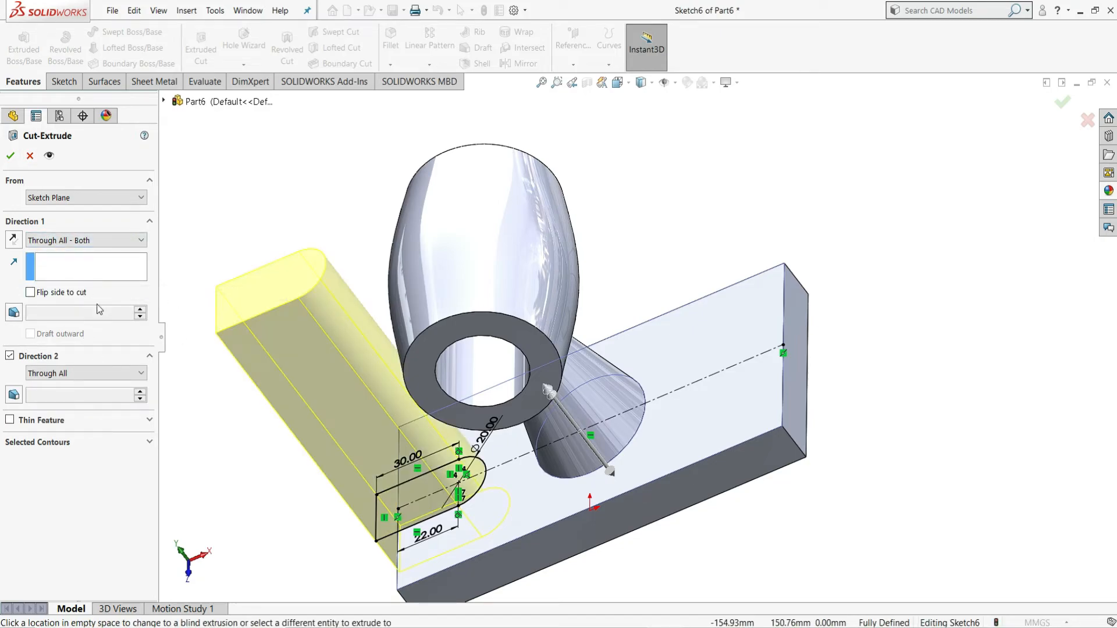
pyautogui.click(9, 156)
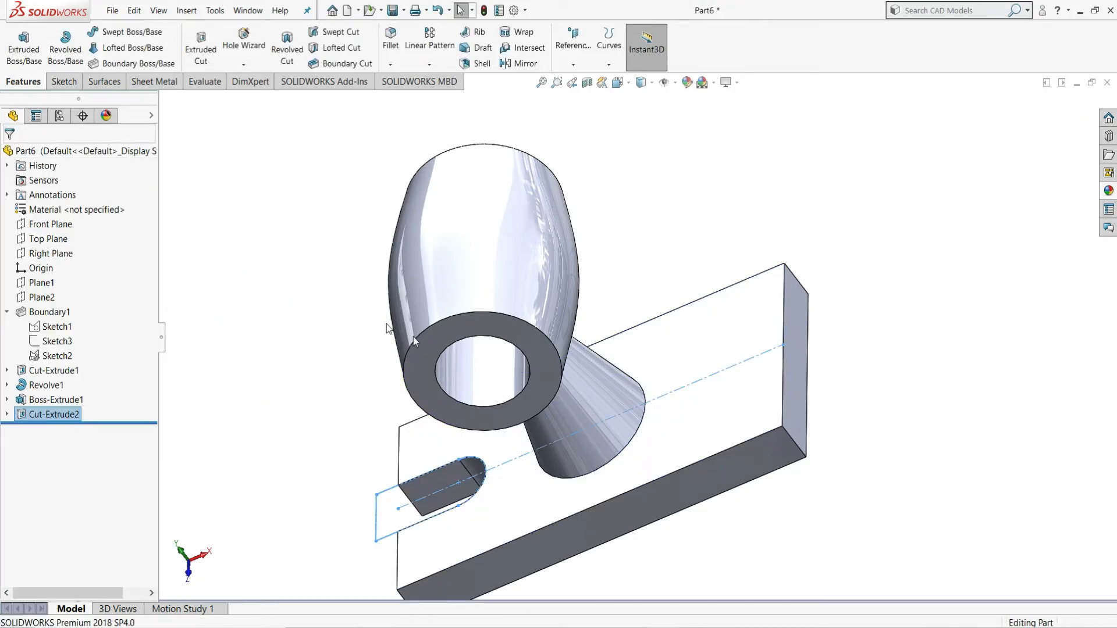
# Step: Mirror the slot cut Cut-Extrude2 about the Right Plane to the opposite end of the base plate
pyautogui.moveTo(688, 250); pyautogui.dragTo(708, 379, button='middle')
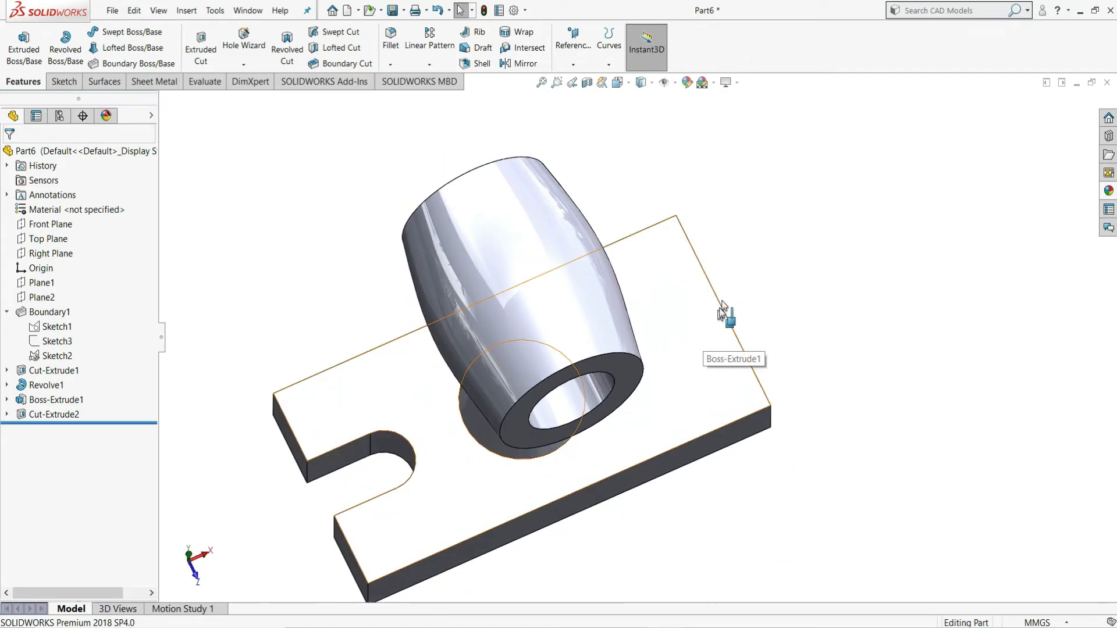
pyautogui.click(526, 64)
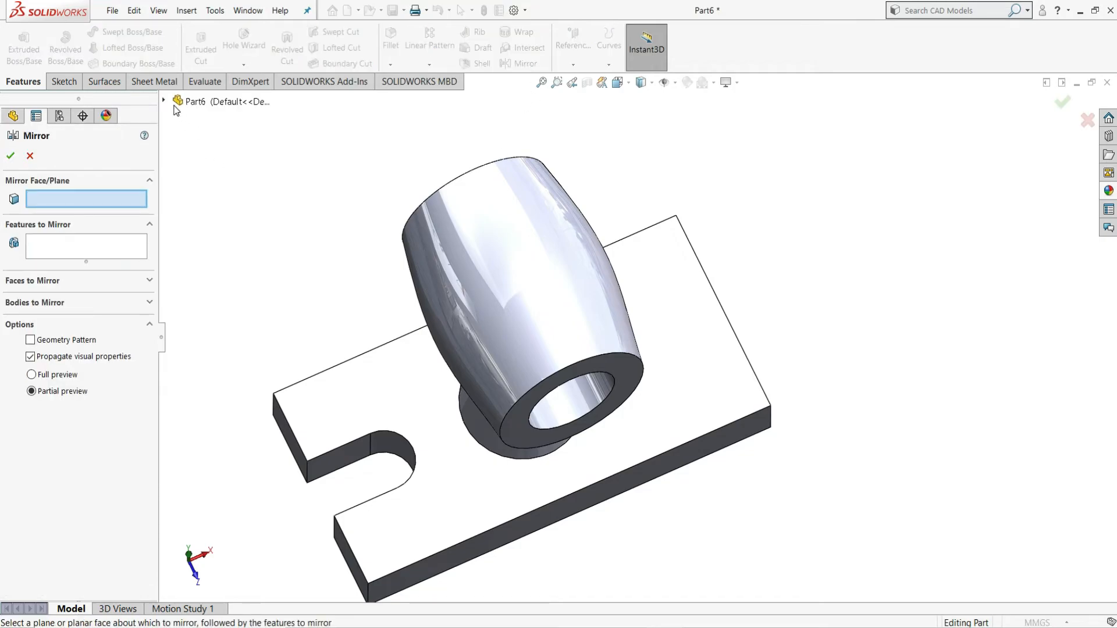
pyautogui.click(165, 102)
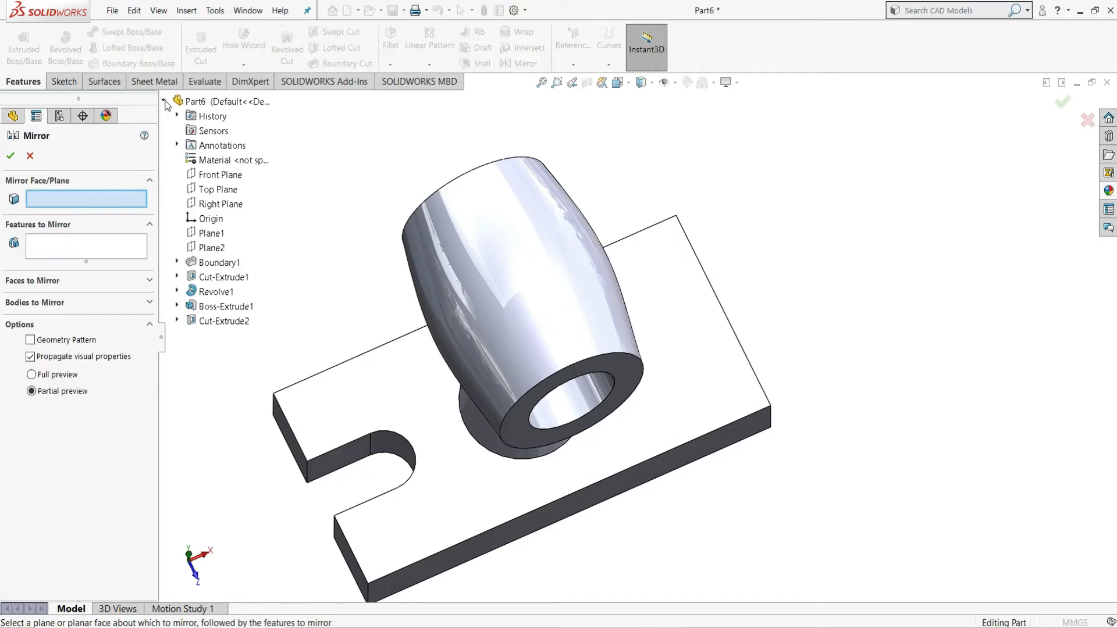
pyautogui.click(212, 206)
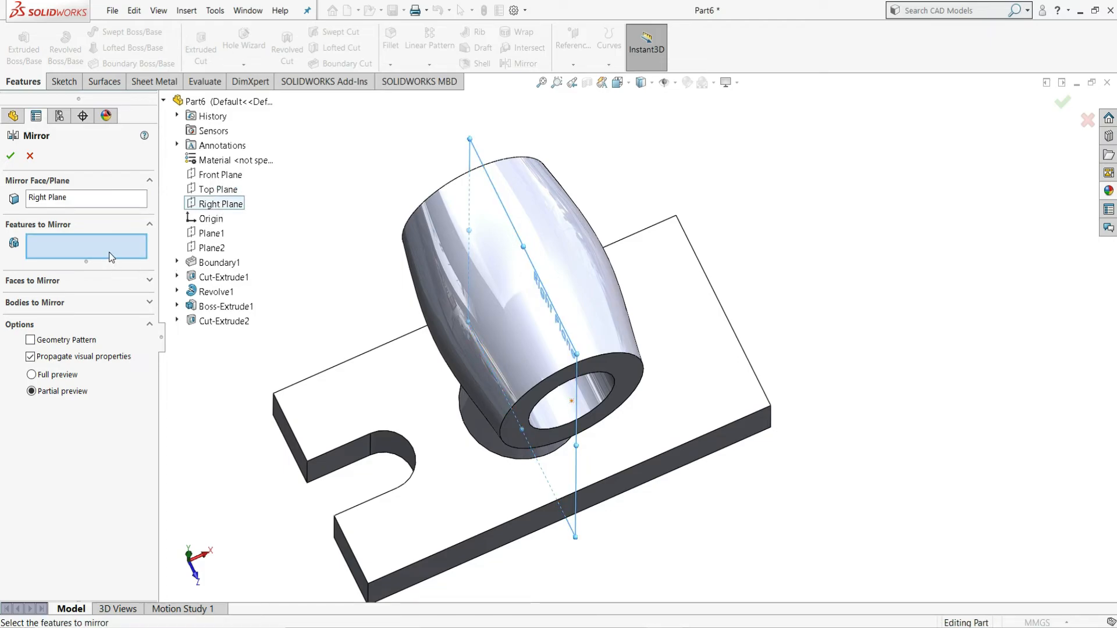
pyautogui.click(221, 323)
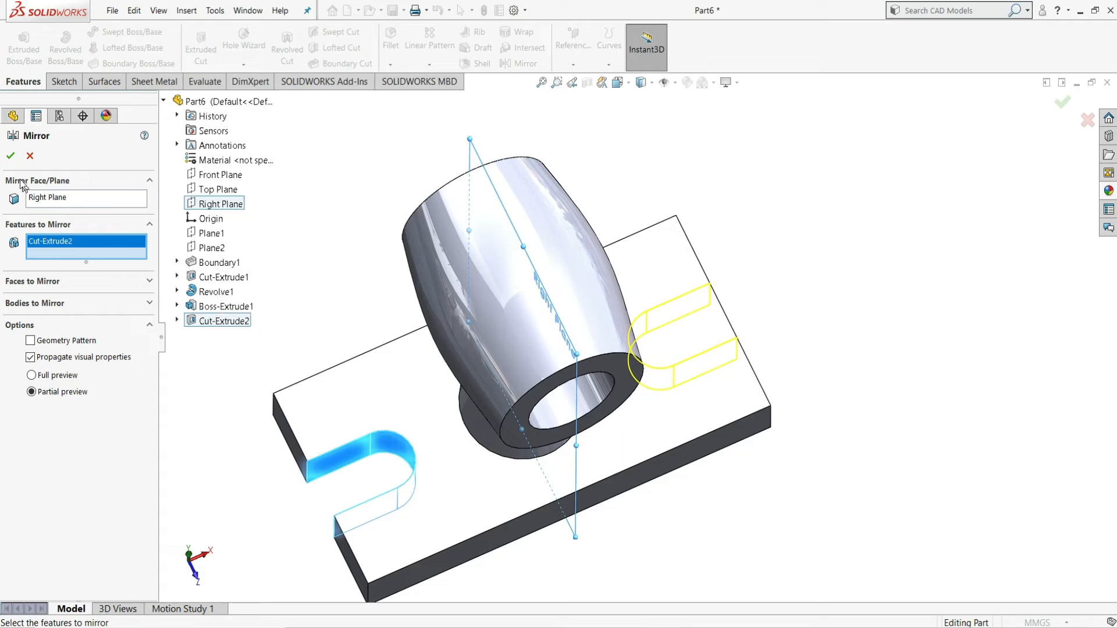
pyautogui.click(11, 157)
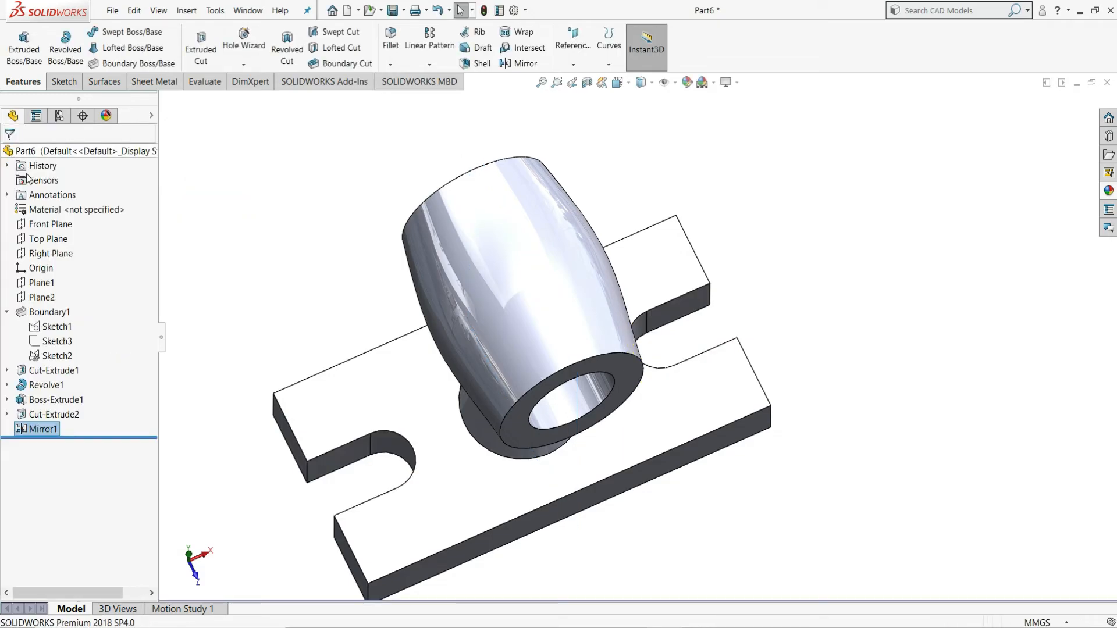
# Step: Fillet the edge where the tapered stem meets the barrel with a 5 mm radius
pyautogui.scroll(3, 621, 322)
pyautogui.moveTo(691, 275); pyautogui.dragTo(739, 66, button='middle')
pyautogui.scroll(-3, 553, 363)
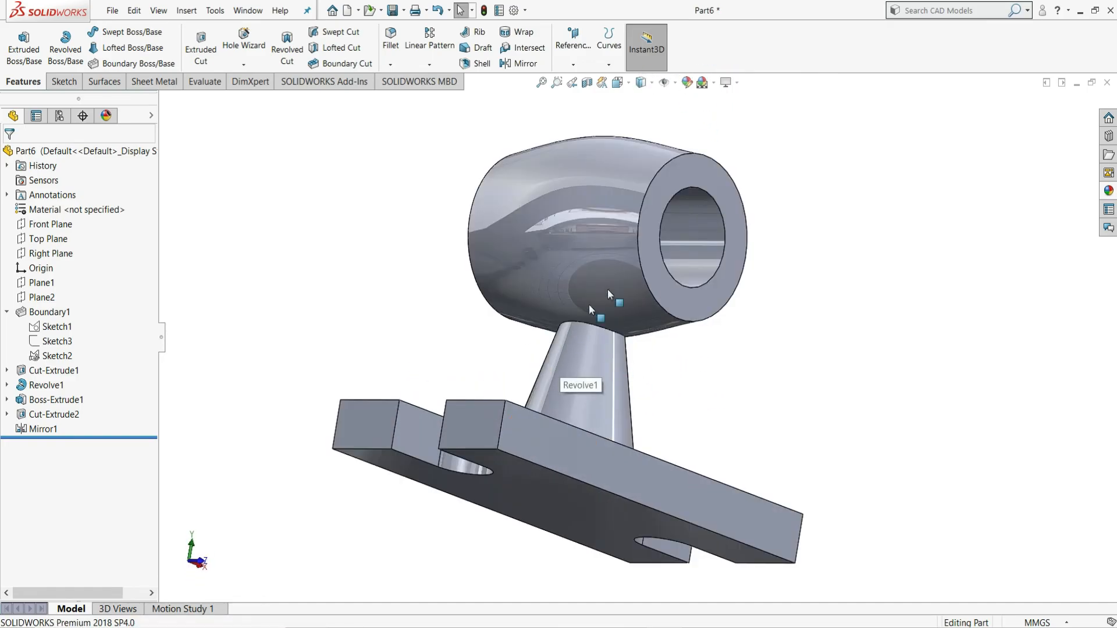
pyautogui.moveTo(691, 342); pyautogui.dragTo(709, 420, button='middle')
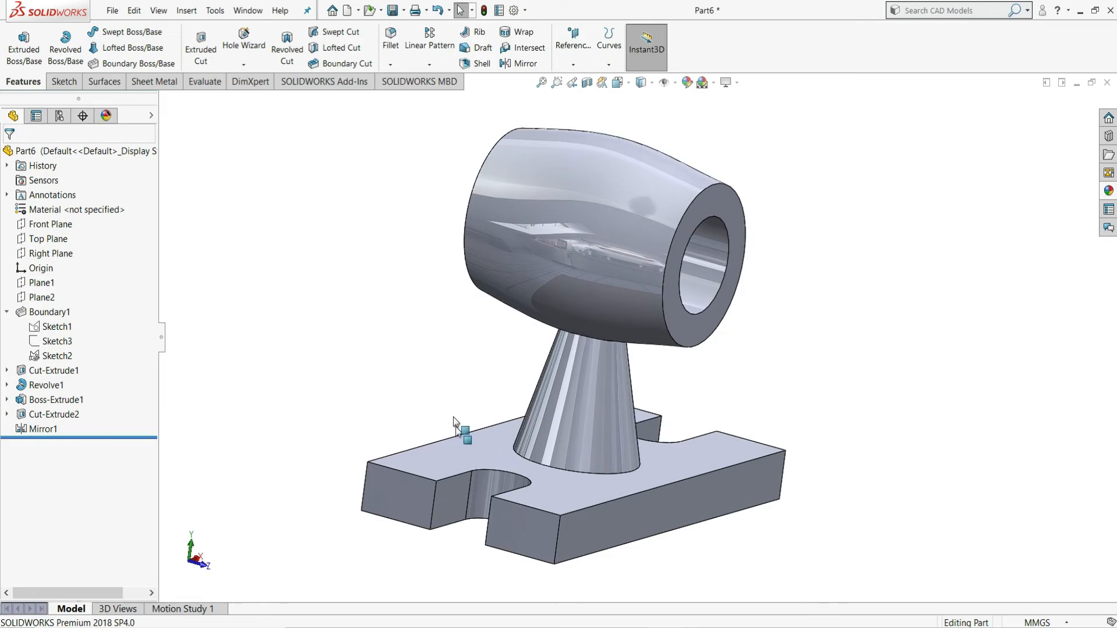
pyautogui.click(393, 46)
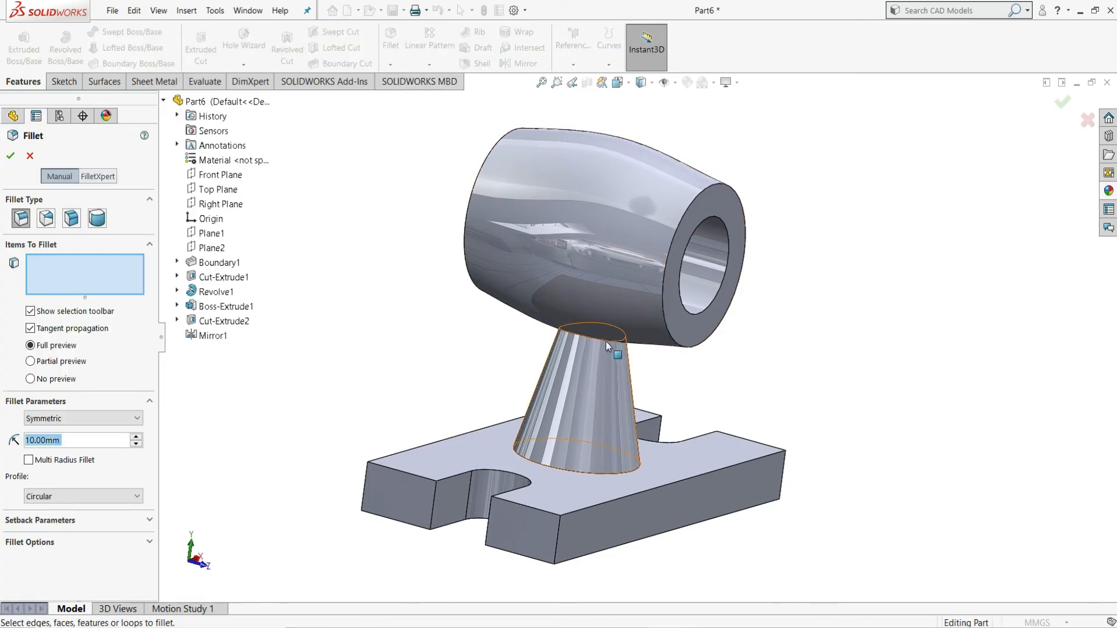
pyautogui.click(586, 337)
pyautogui.moveTo(677, 377); pyautogui.dragTo(669, 304, button='middle')
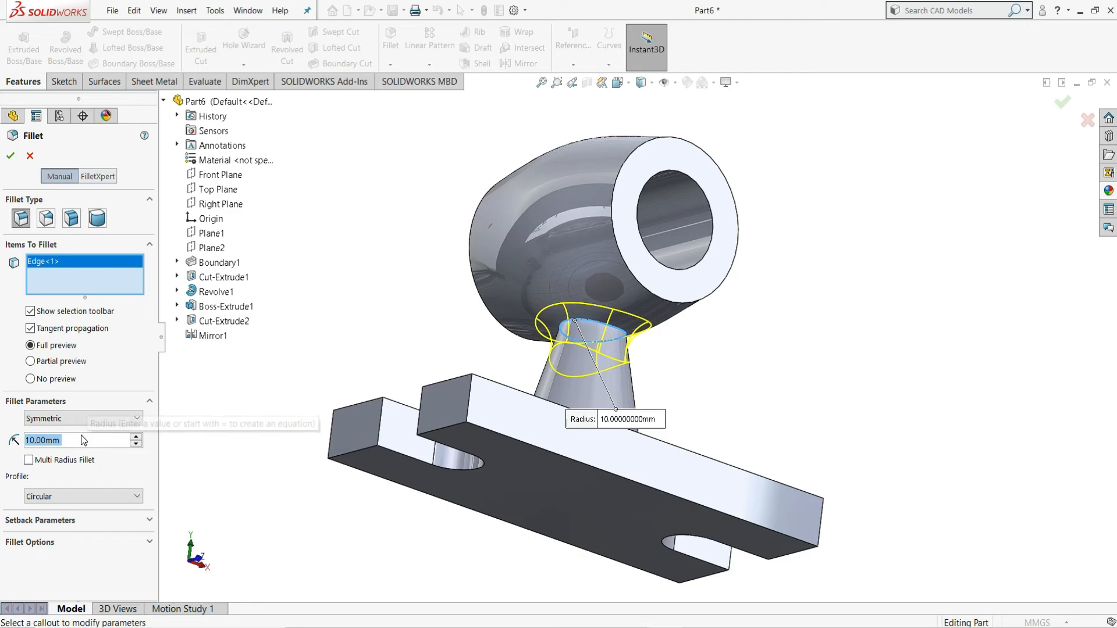
pyautogui.write('5')
pyautogui.press('Return')
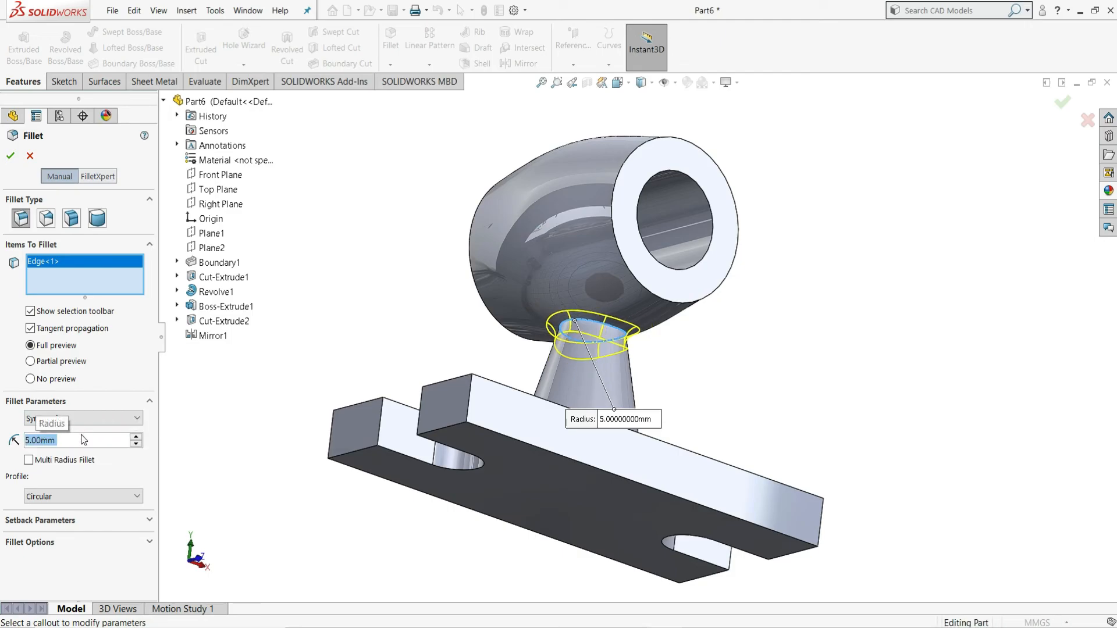
pyautogui.click(11, 156)
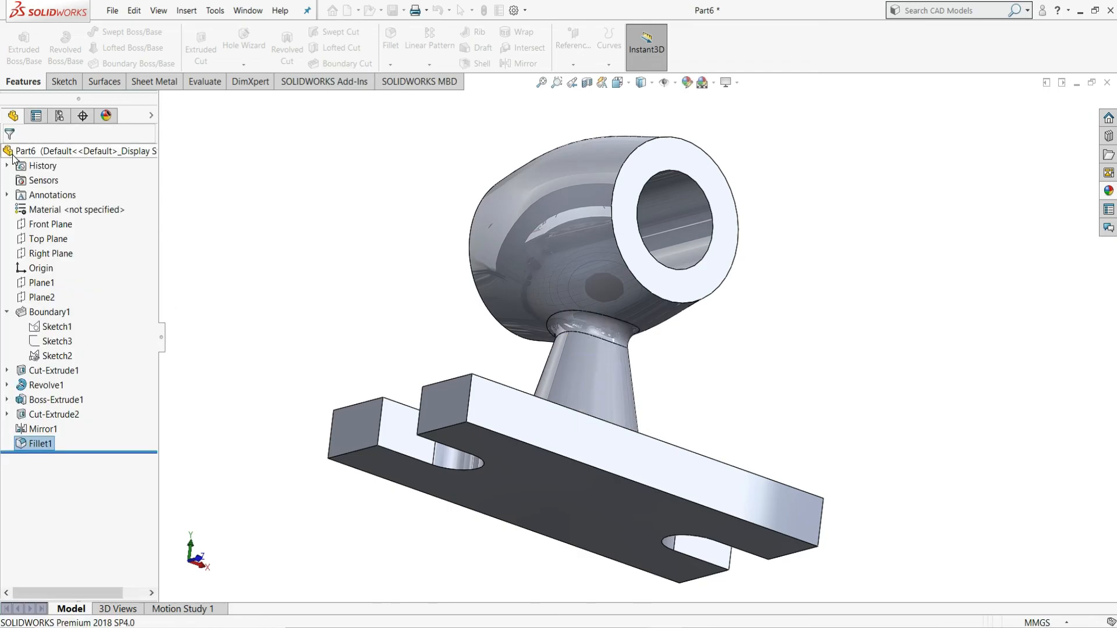
# Step: Fillet the edge where the tapered stem meets the base plate with a 2 mm radius
pyautogui.moveTo(699, 387); pyautogui.dragTo(750, 495, button='middle')
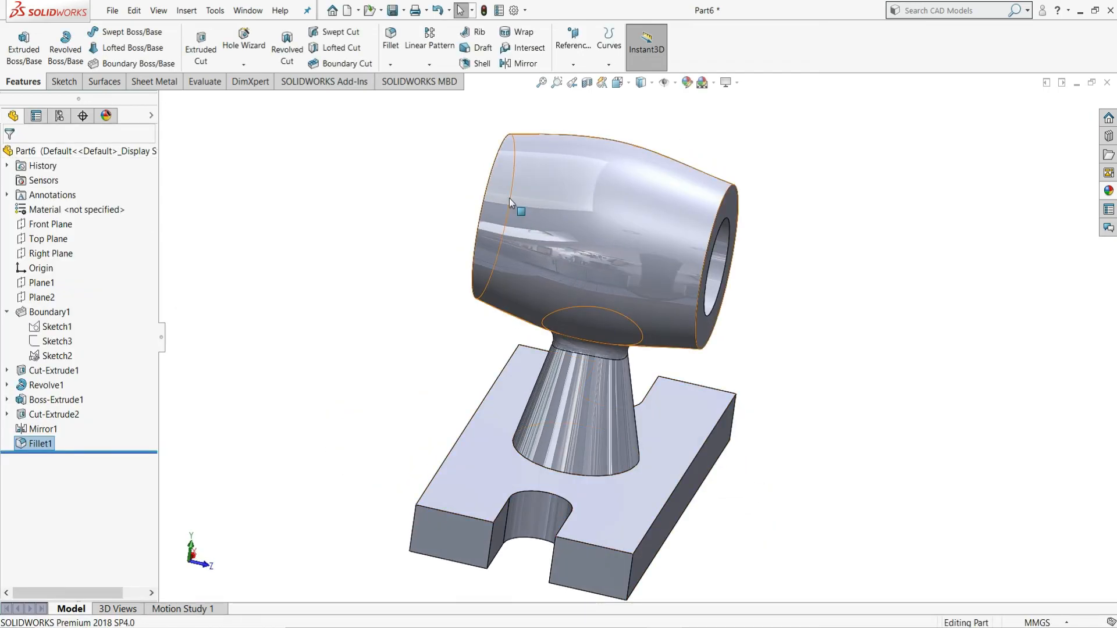
pyautogui.click(397, 44)
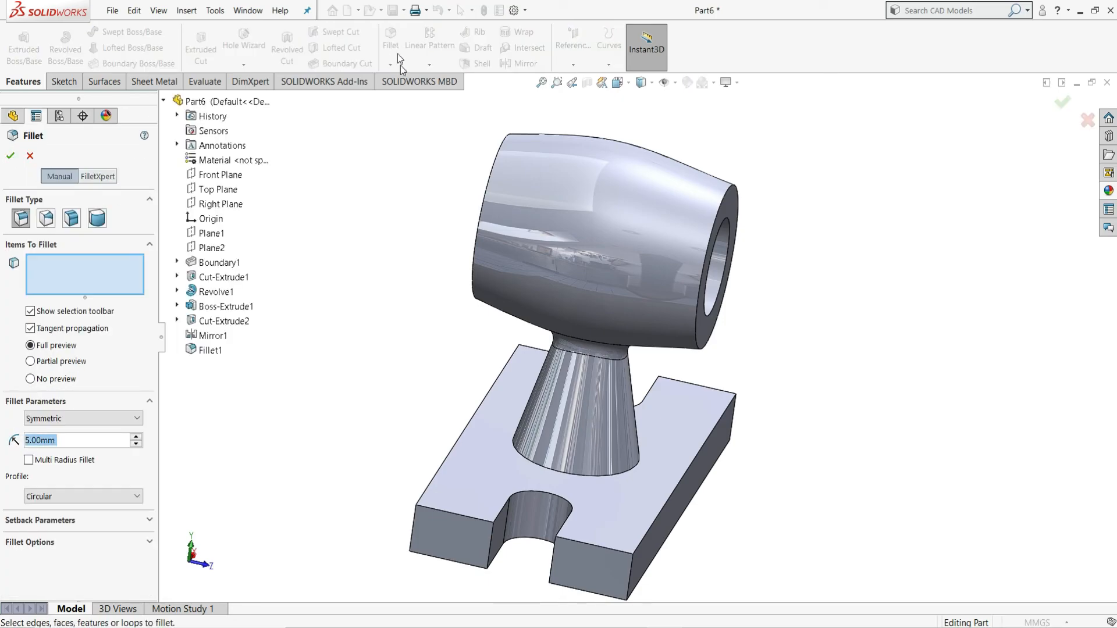
pyautogui.click(520, 455)
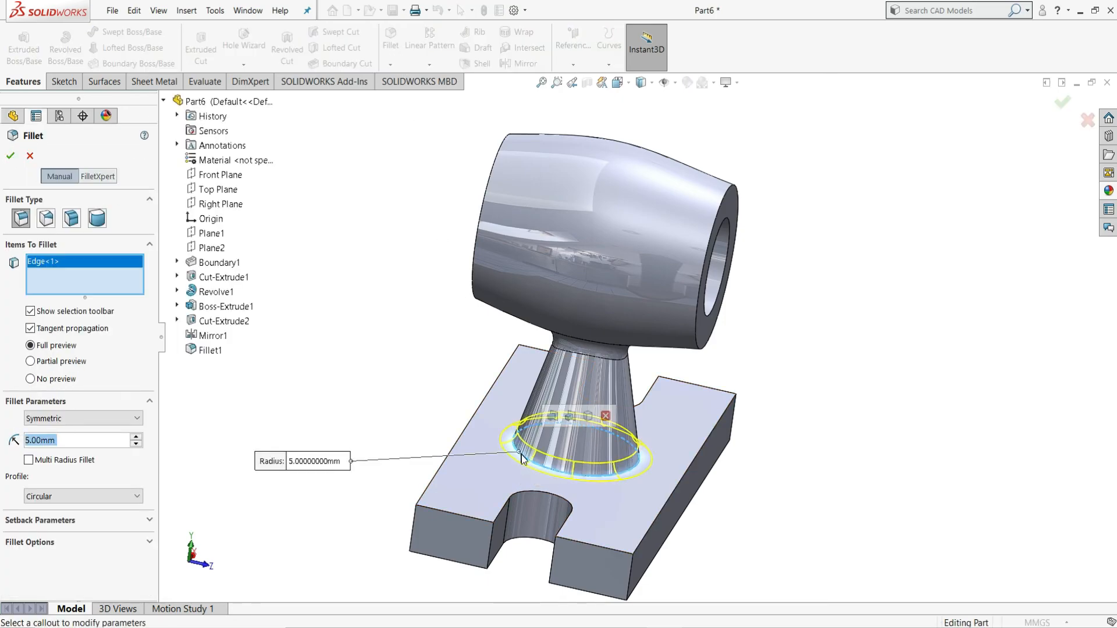
pyautogui.write('2')
pyautogui.press('Return')
pyautogui.click(11, 156)
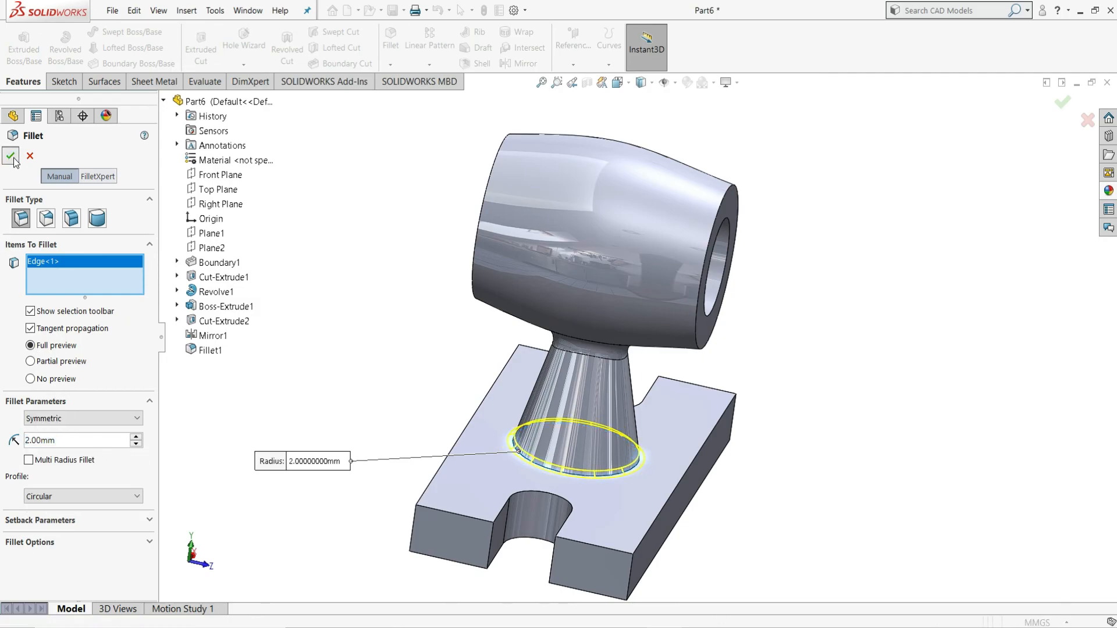
pyautogui.click(257, 320)
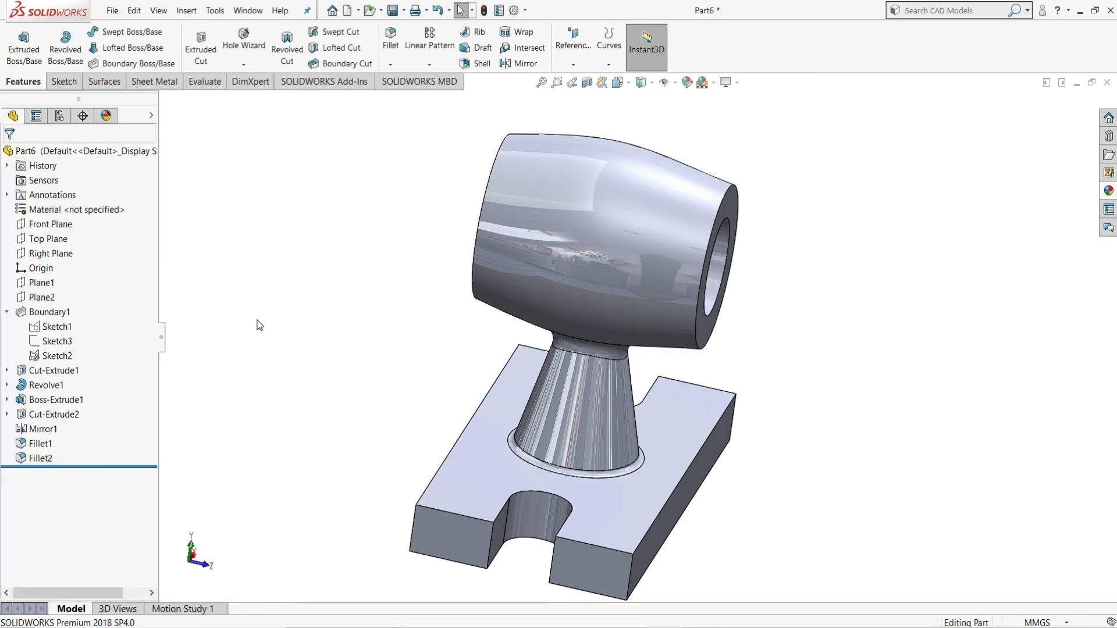
# Step: Apply a bright green colour from the standard swatches to the whole part as its appearance
pyautogui.moveTo(402, 527); pyautogui.dragTo(722, 479, button='middle')
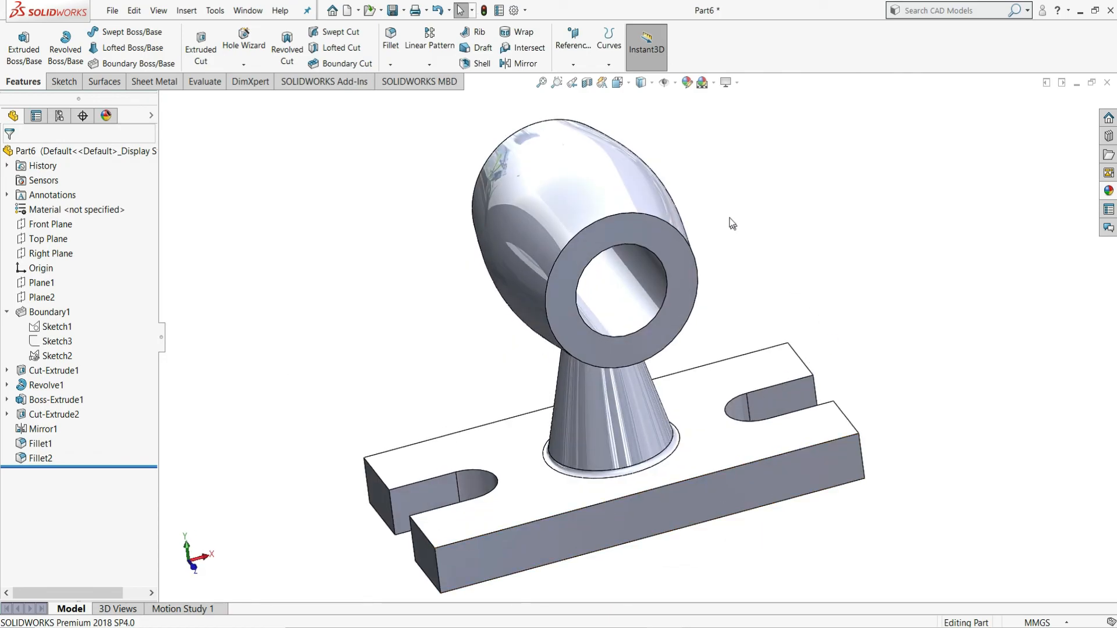
pyautogui.click(686, 83)
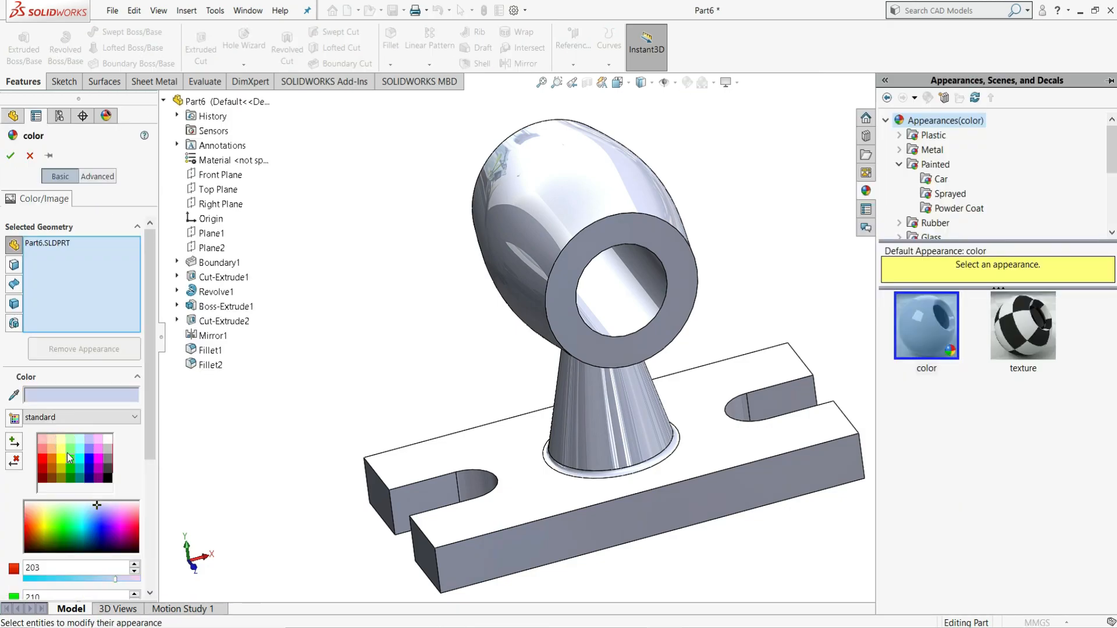
pyautogui.click(69, 463)
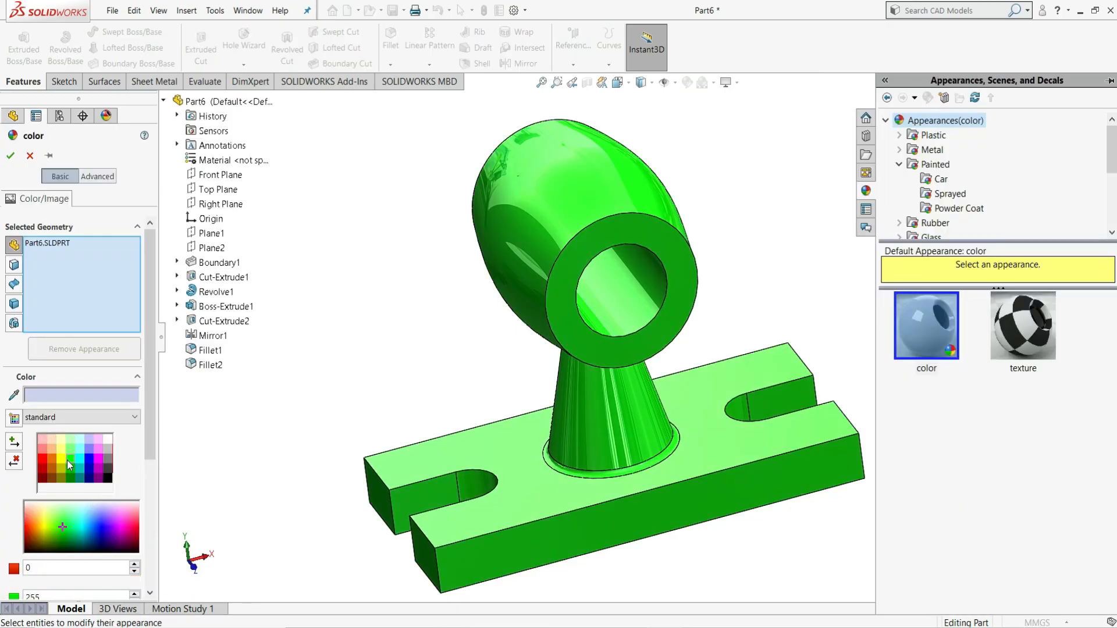
pyautogui.click(9, 157)
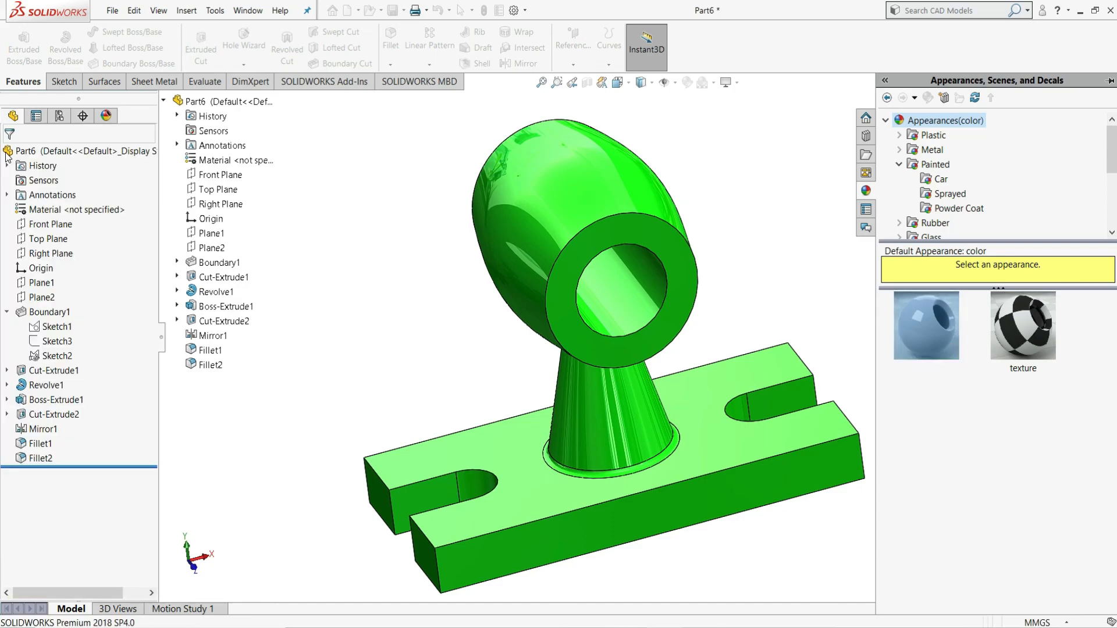
pyautogui.moveTo(311, 215); pyautogui.dragTo(785, 488, button='middle')
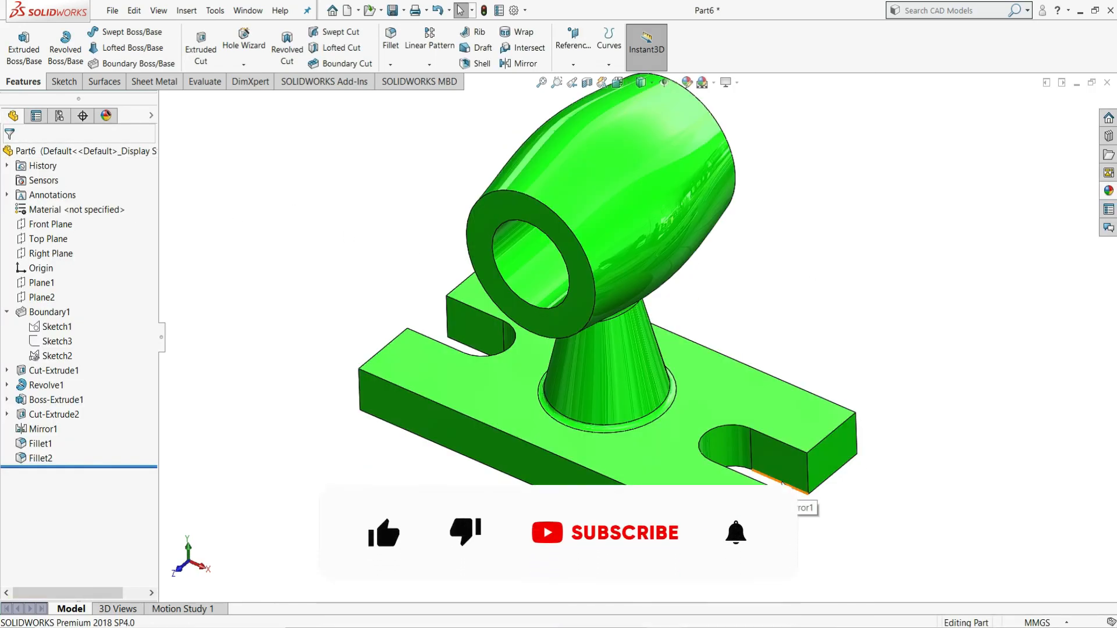